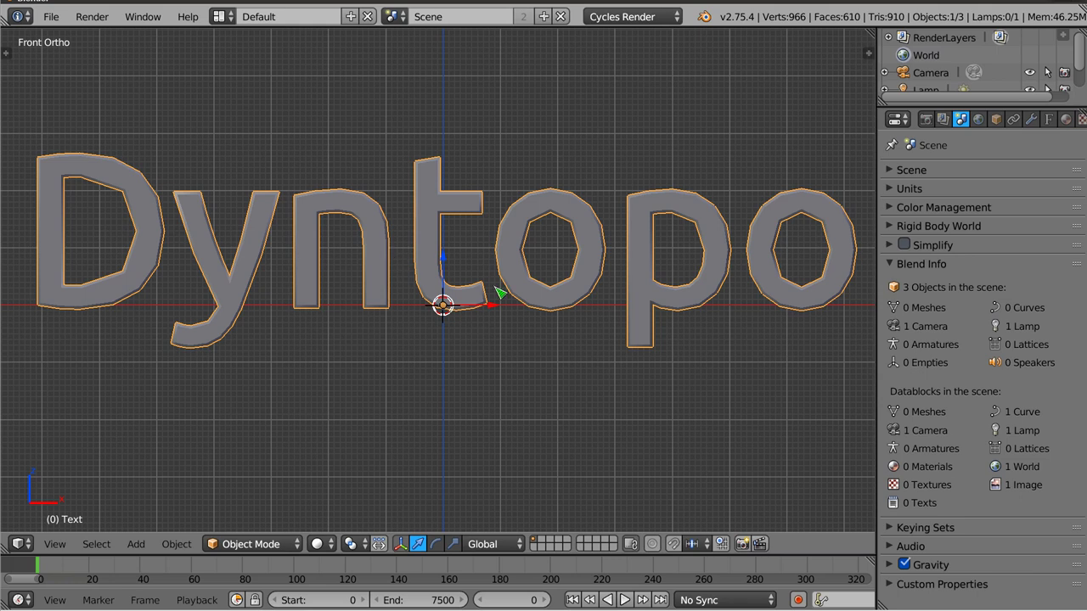
Delete the Dyntopo text object, leaving only the camera and lamp
key("x")
left_click(471, 323)
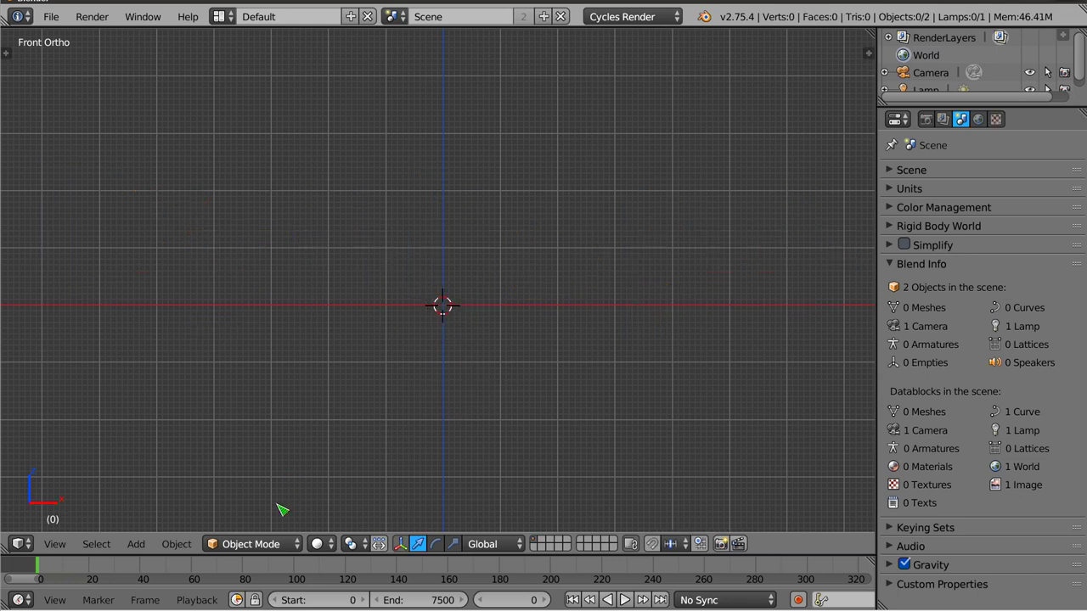
left_click(270, 541)
Add an icosphere, switch it to Sculpt Mode and draw a first brush stroke
key("shift+a")
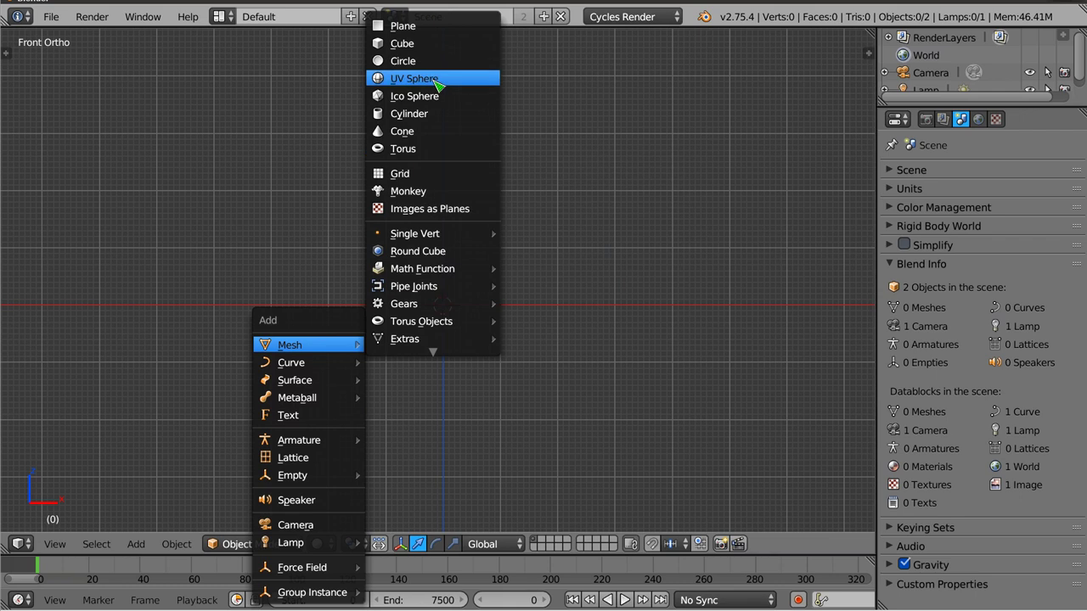
left_click(448, 96)
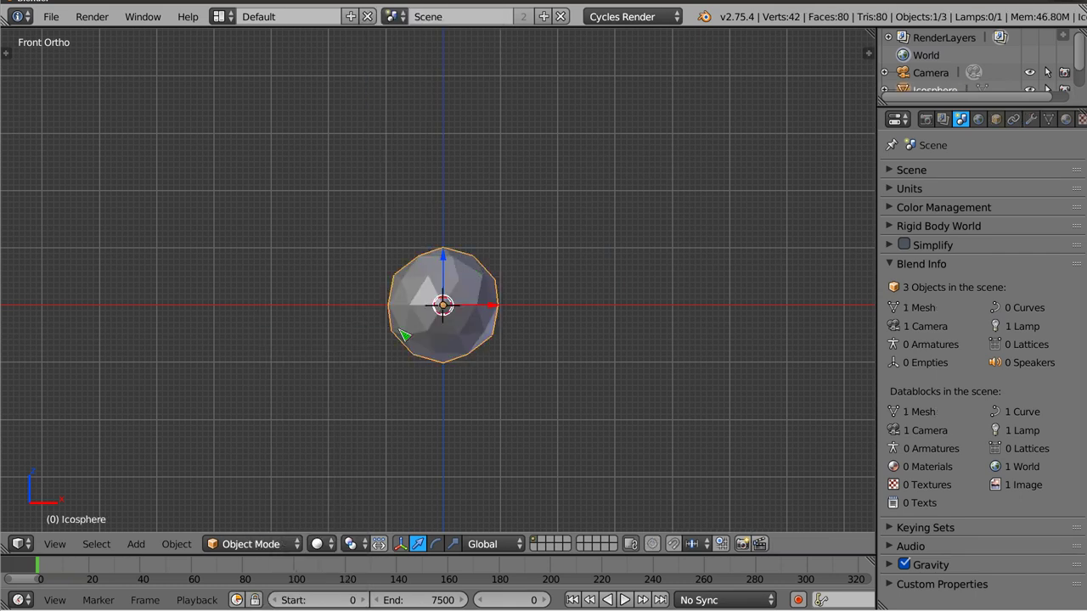
left_click(221, 538)
left_click(258, 484)
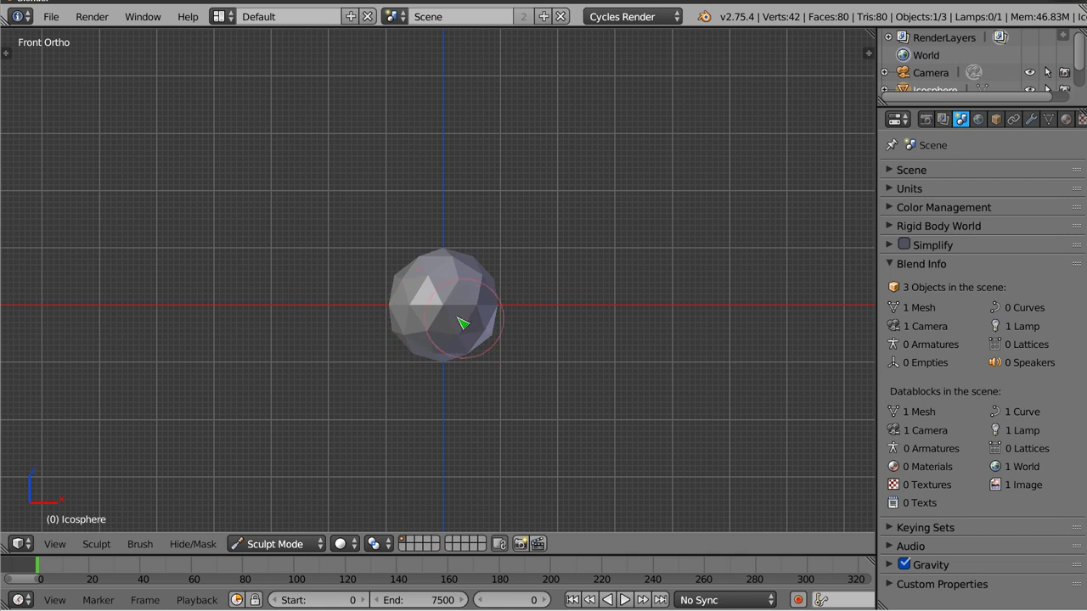
scroll(463, 322, "up", 6)
mouse_move(435, 250)
left_mouse_down()
mouse_move(461, 267)
mouse_move(478, 260)
mouse_move(553, 181)
mouse_move(517, 183)
mouse_move(547, 293)
mouse_move(526, 271)
mouse_move(523, 200)
left_mouse_up()
Show the sculpt tool shelf and scroll through the brush settings
key("t")
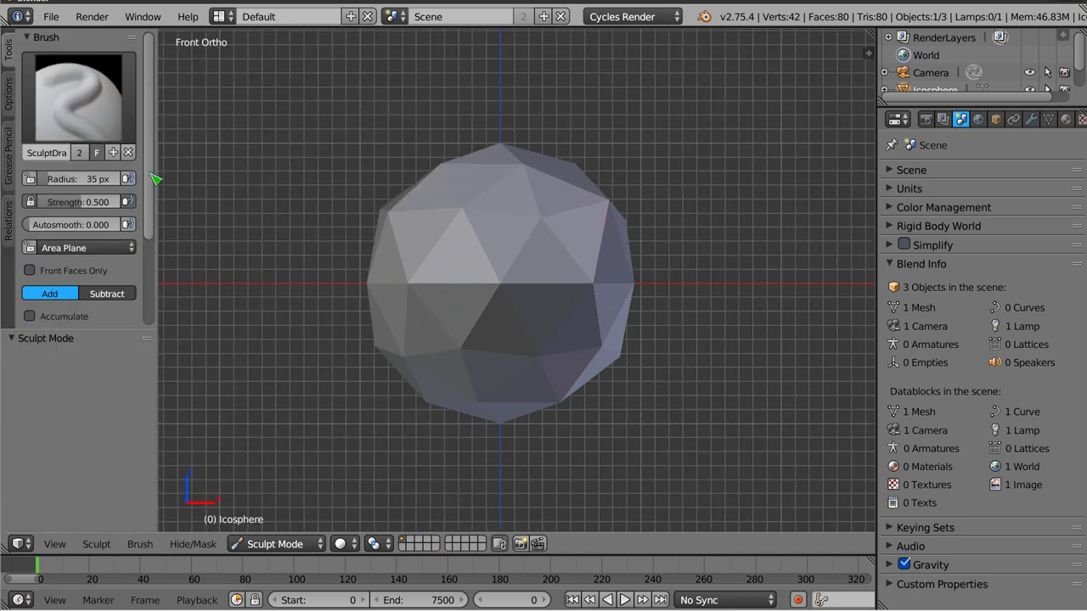
scroll(153, 220, "down", 2)
scroll(127, 314, "down", 2)
scroll(102, 335, "up", 2)
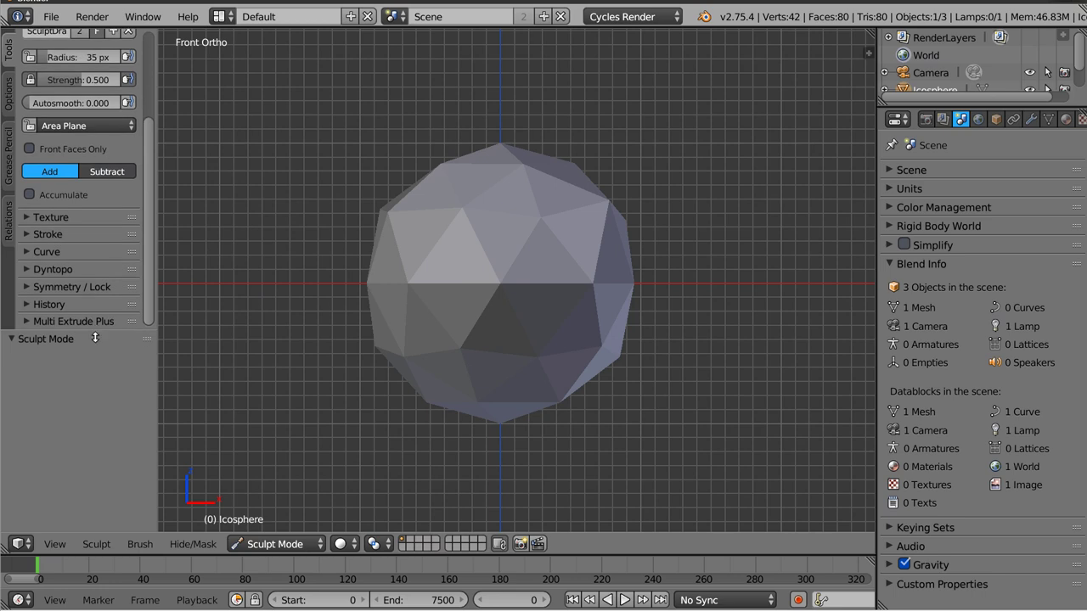
scroll(102, 335, "up", 2)
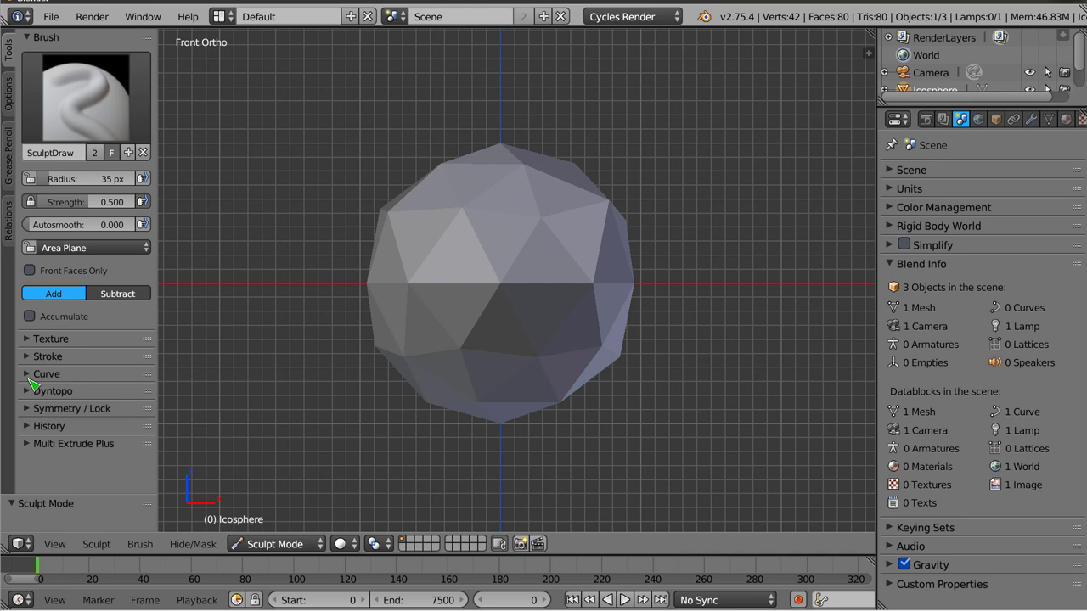
Browse the Options, Grease Pencil and Relations tabs, then expand Symmetry / Lock under Tools
left_click(10, 98)
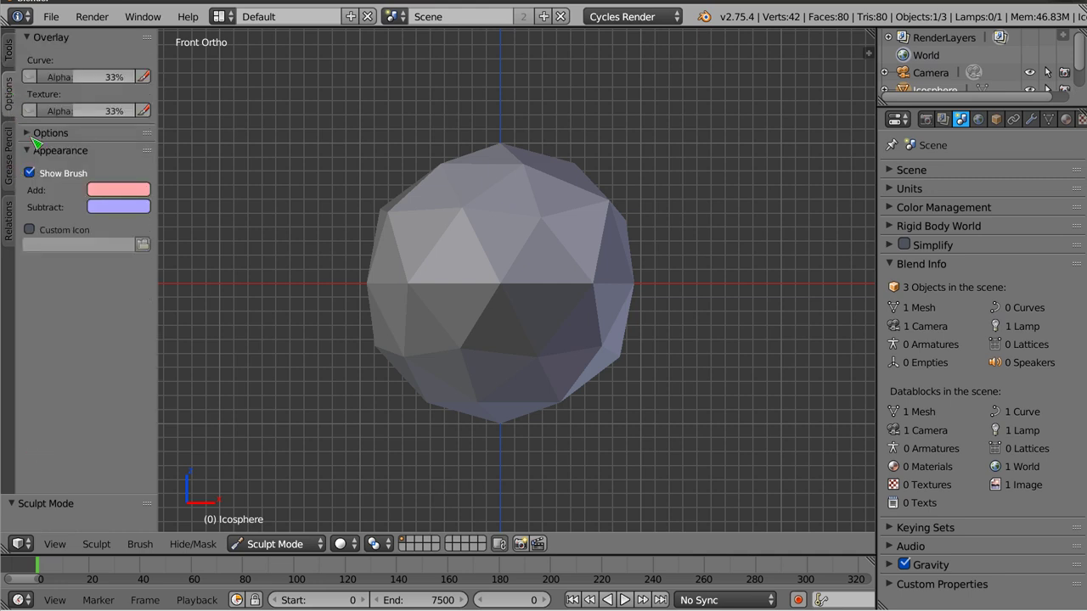
left_click(31, 134)
left_click(13, 169)
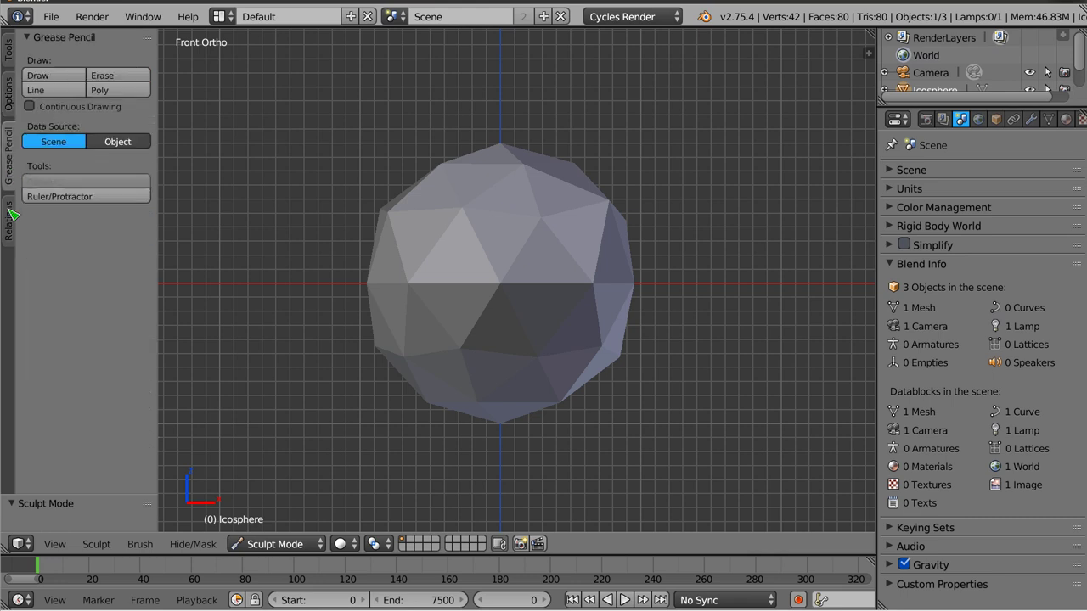
left_click(11, 225)
left_click(10, 65)
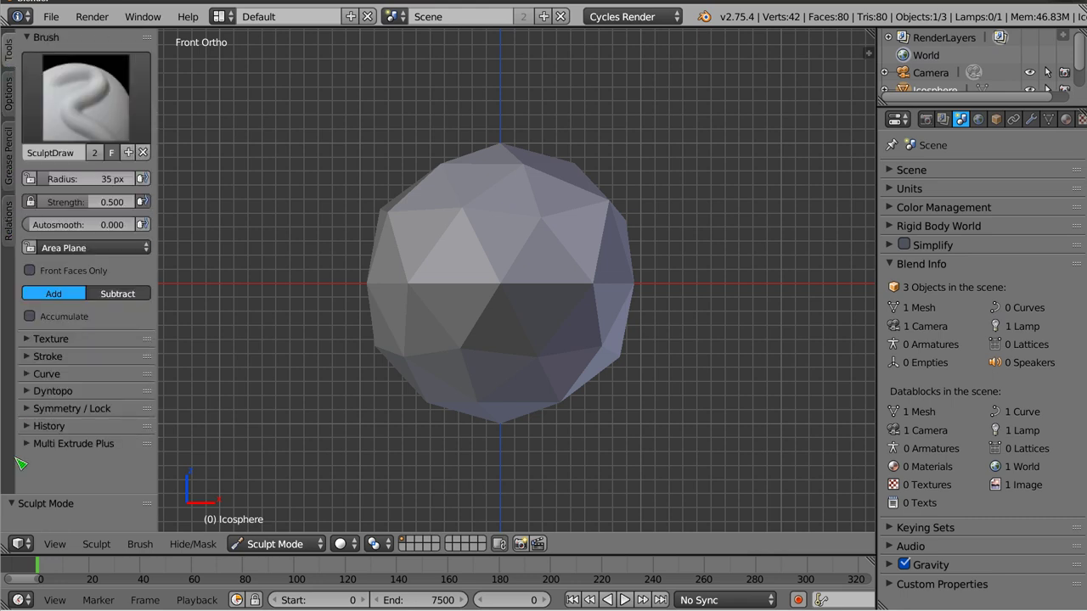
left_click(26, 409)
scroll(34, 399, "down", 1)
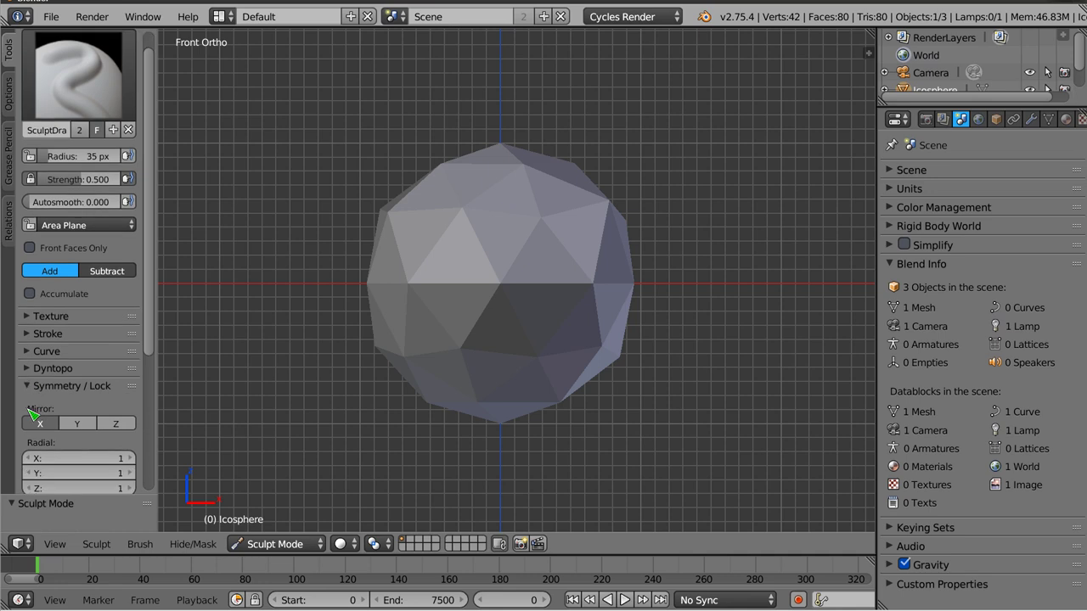
scroll(38, 382, "down", 3)
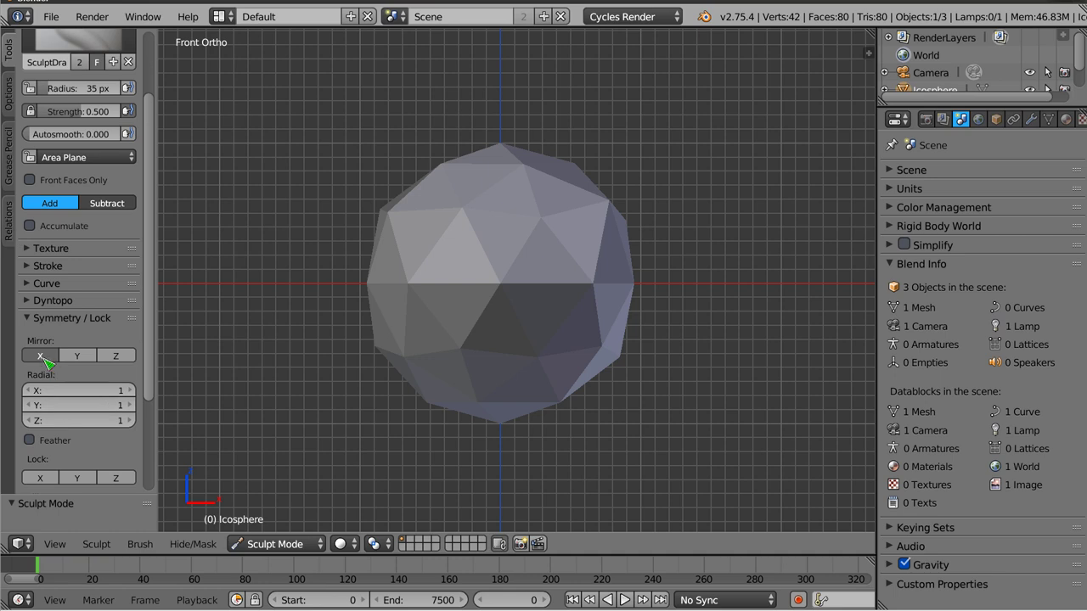
Bulge the icosphere's right side and pull its upper corners outward, then collapse Symmetry / Lock
mouse_move(557, 264)
left_mouse_down()
mouse_move(589, 322)
mouse_move(602, 296)
mouse_move(595, 364)
mouse_move(620, 194)
mouse_move(623, 359)
mouse_move(603, 213)
left_mouse_up()
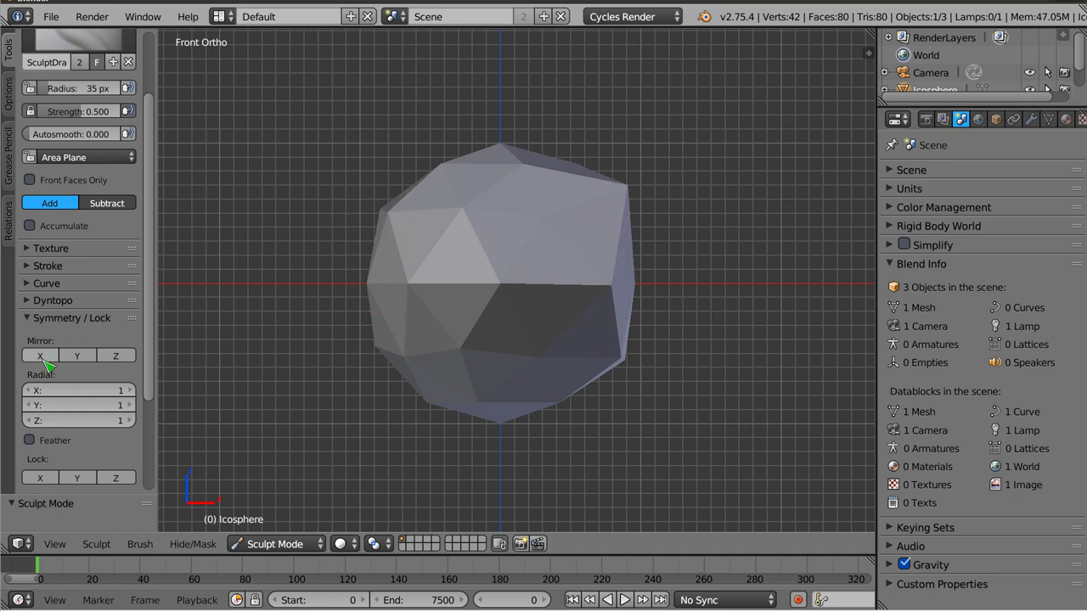
mouse_move(404, 227)
left_mouse_down()
mouse_move(650, 260)
mouse_move(636, 211)
mouse_move(599, 259)
left_mouse_up()
mouse_move(600, 260)
middle_mouse_down()
mouse_move(476, 391)
mouse_move(471, 354)
middle_mouse_up()
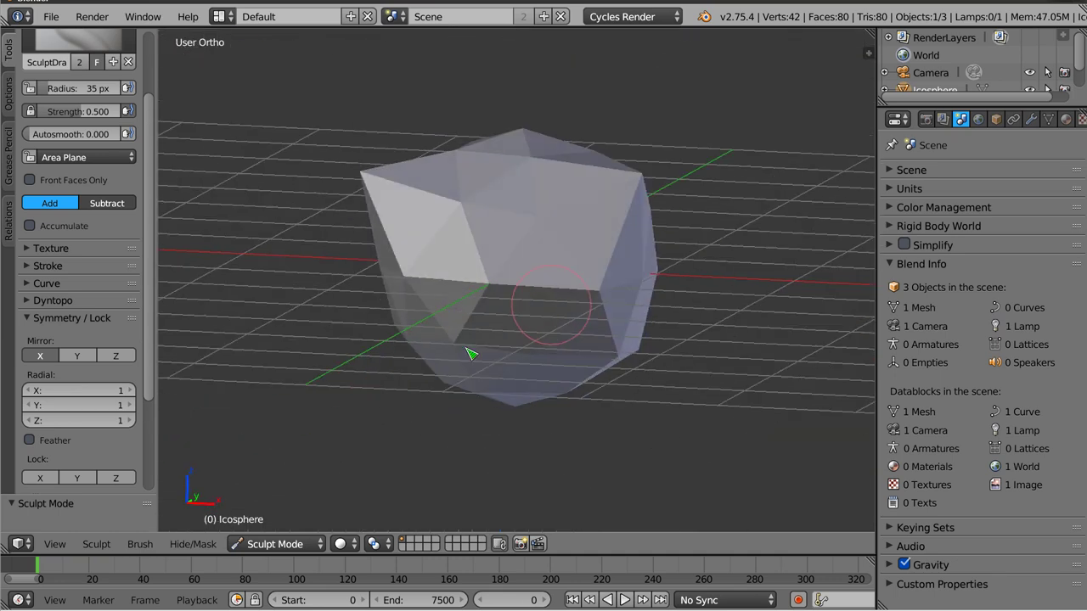
left_click(29, 319)
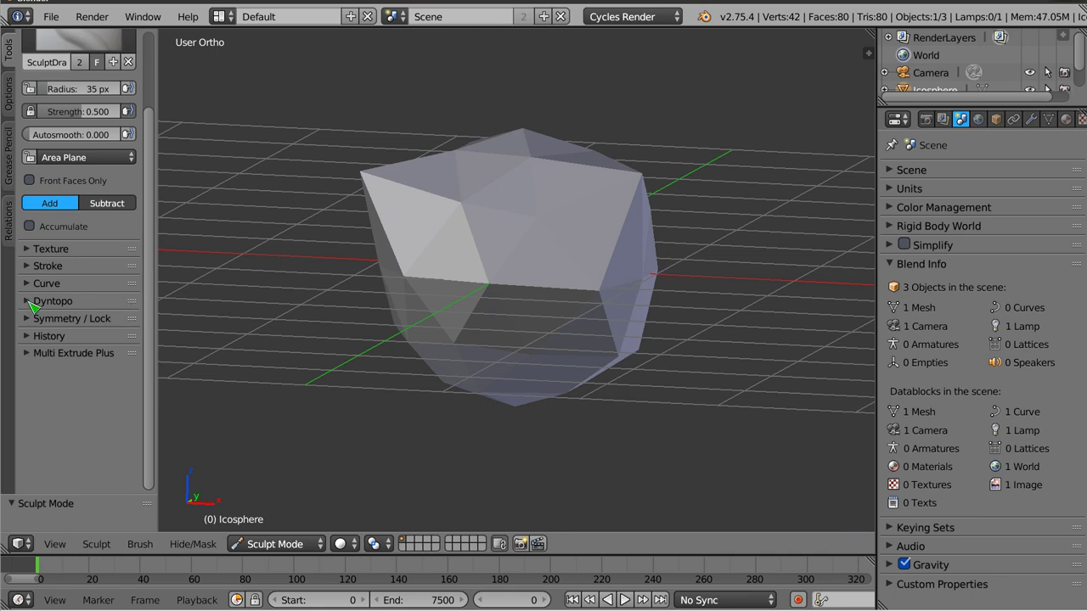
Expand the Dyntopo settings and widen the tool shelf to show them
left_click(33, 304)
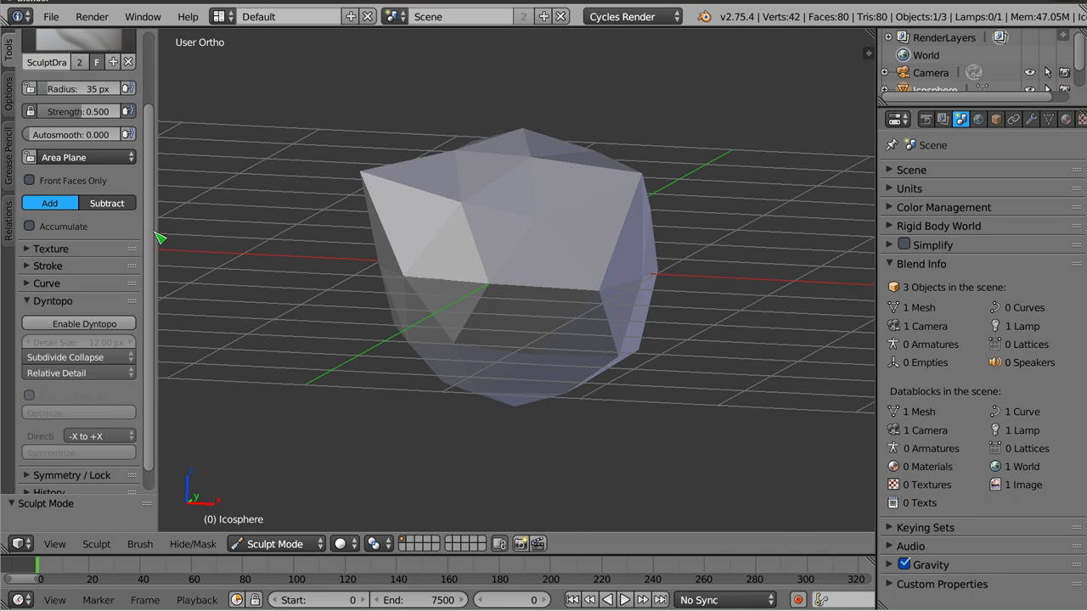
left_click_drag(157, 228, 289, 228)
middle_click_drag(131, 317, 234, 281, "ctrl")
middle_click_drag(205, 325, 157, 340, "ctrl")
scroll(162, 308, "down", 4)
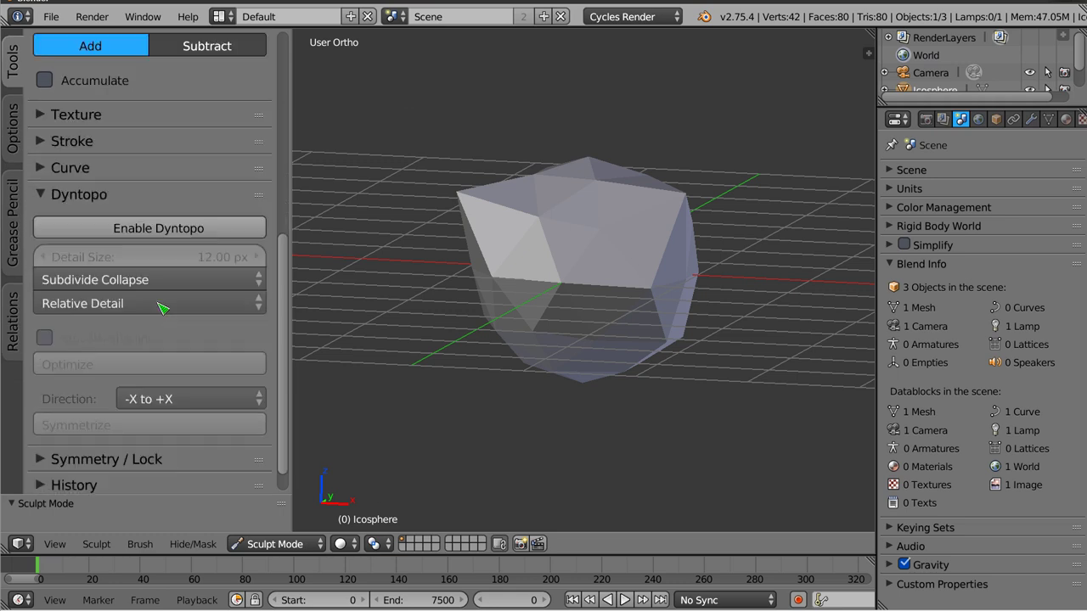
scroll(162, 309, "down", 1)
Inspect the icosphere in wireframe from several angles and return to Object Mode
mouse_move(585, 323)
middle_mouse_down()
mouse_move(594, 430)
mouse_move(650, 383)
mouse_move(586, 425)
mouse_move(551, 383)
mouse_move(577, 360)
mouse_move(569, 374)
middle_mouse_up()
key("z")
mouse_move(620, 291)
middle_mouse_down()
mouse_move(601, 274)
mouse_move(594, 175)
mouse_move(556, 245)
mouse_move(561, 317)
middle_mouse_up()
key("g")
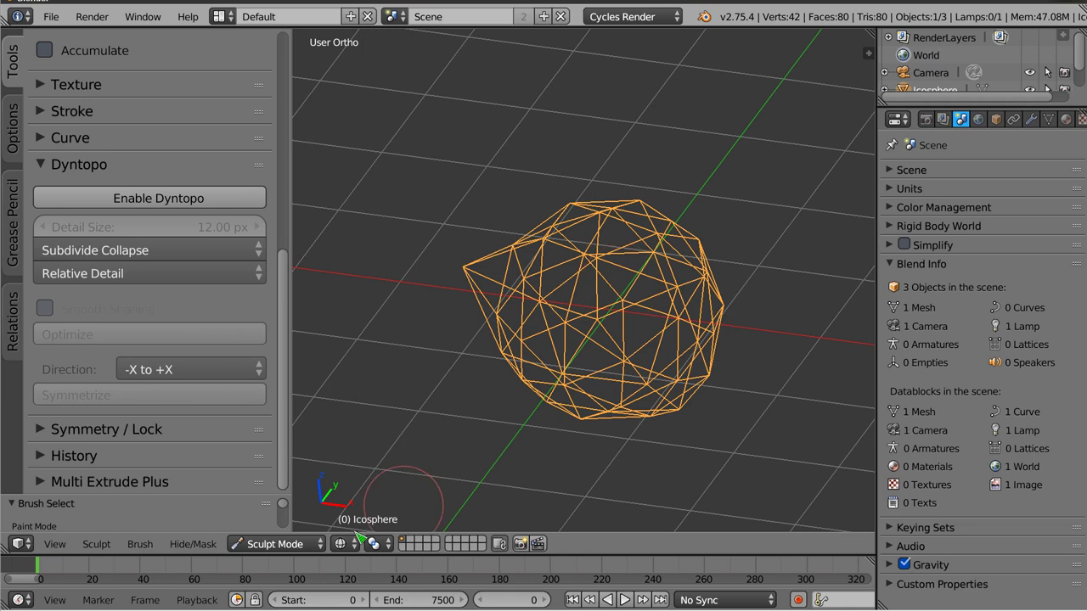
left_click(275, 544)
left_click(273, 519)
Delete the sculpted icosphere and add a default cube
key("Delete")
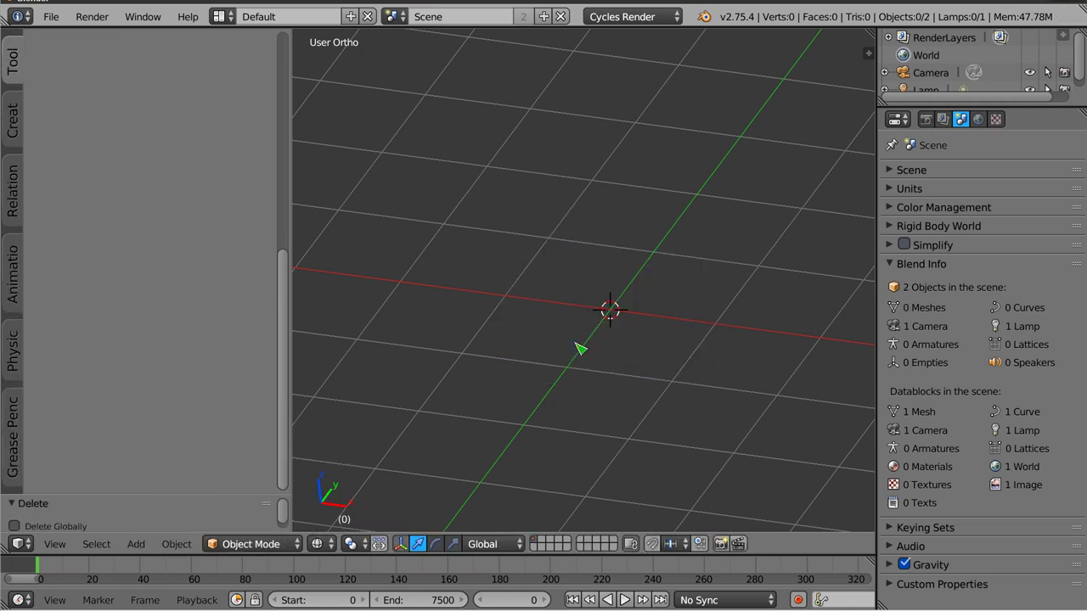
key("shift+a")
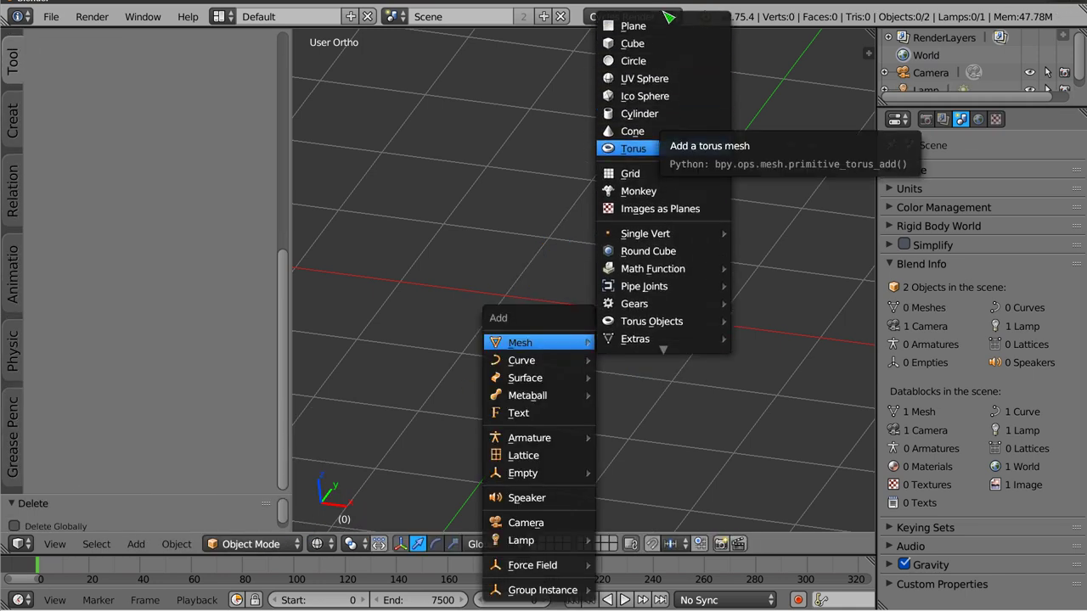
left_click(637, 41)
Switch the cube into Sculpt Mode and orbit to a frontal view
left_click(278, 544)
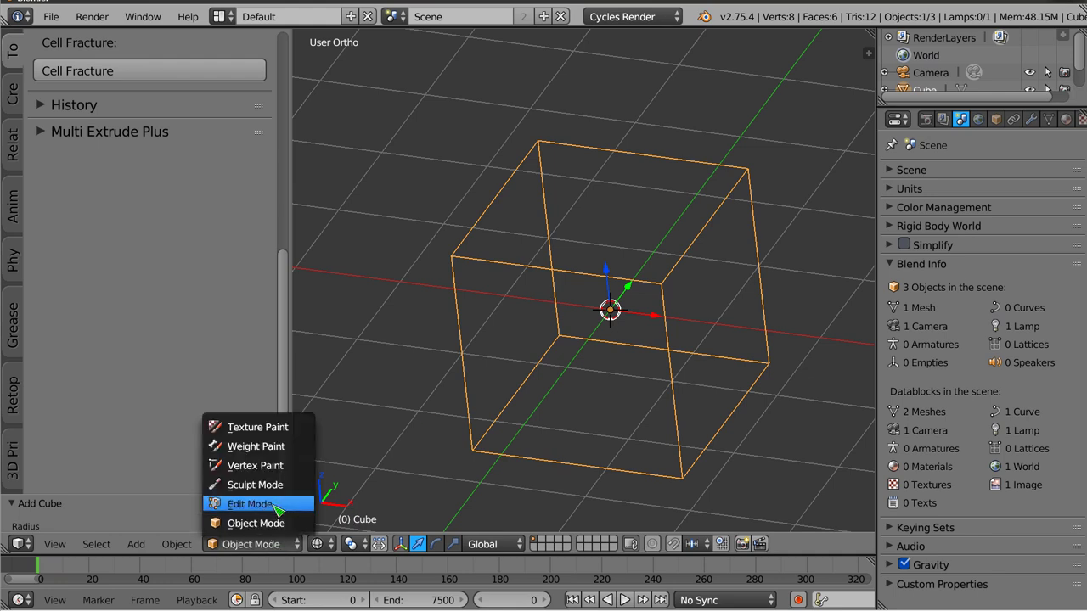
left_click(277, 523)
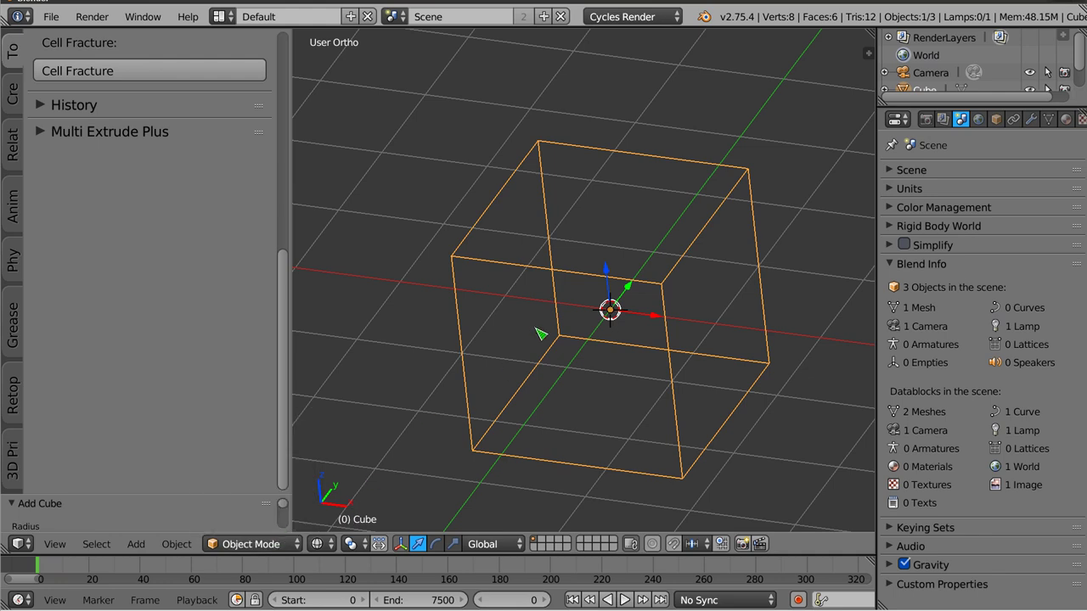
middle_click_drag(556, 353, 538, 349)
left_click(247, 544)
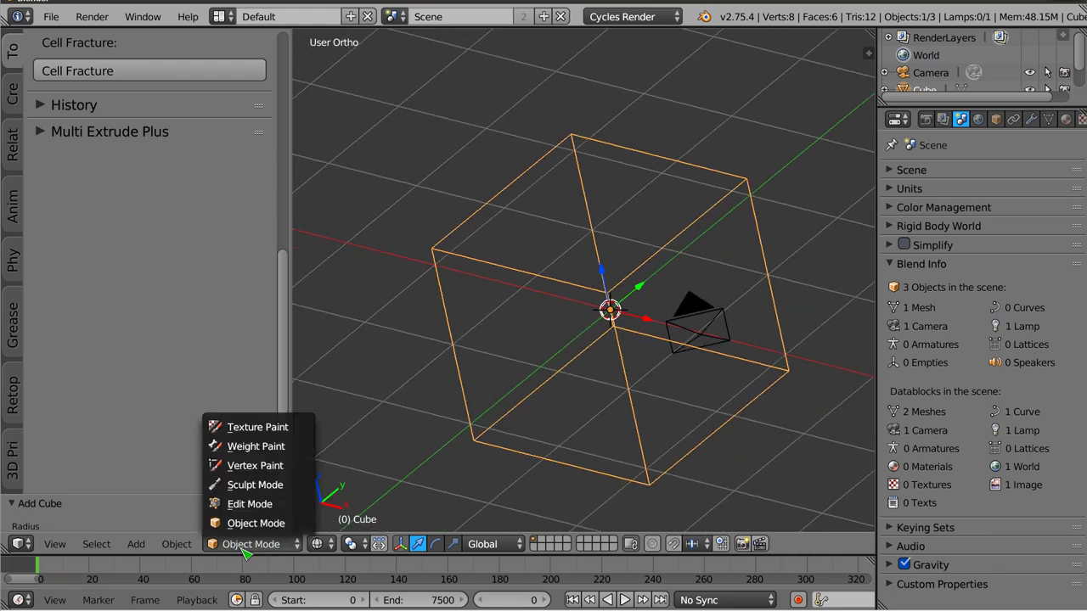
left_click(255, 485)
mouse_move(565, 284)
middle_mouse_down()
mouse_move(595, 301)
mouse_move(588, 268)
middle_mouse_up()
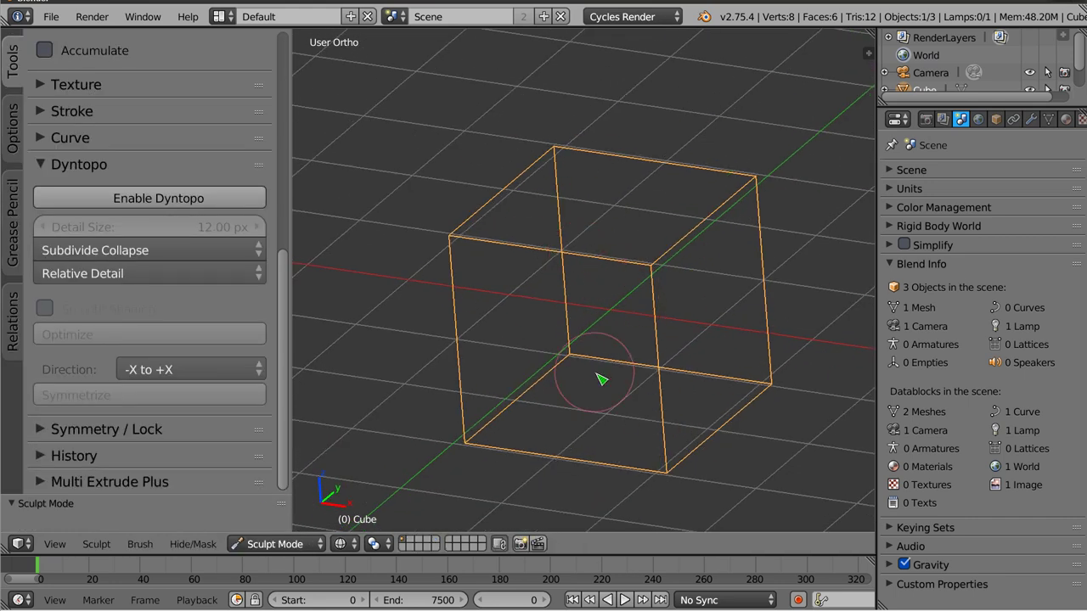
mouse_move(625, 371)
middle_mouse_down()
mouse_move(572, 279)
mouse_move(577, 237)
mouse_move(587, 351)
mouse_move(600, 352)
mouse_move(564, 383)
mouse_move(577, 356)
middle_mouse_up()
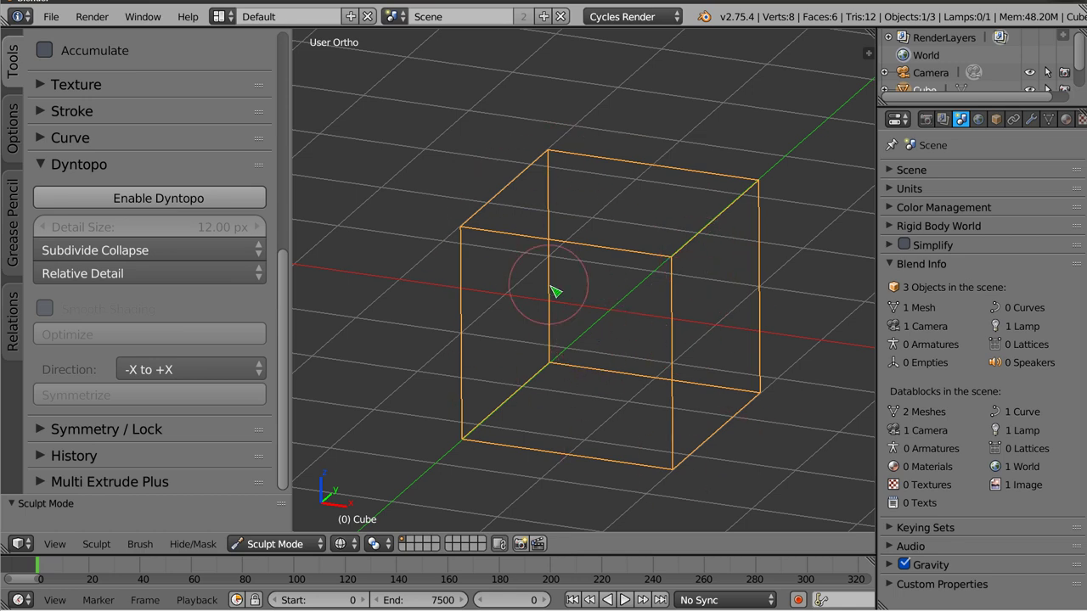
mouse_move(534, 328)
middle_mouse_down()
mouse_move(503, 304)
mouse_move(587, 247)
mouse_move(582, 291)
mouse_move(565, 260)
mouse_move(548, 255)
middle_mouse_up()
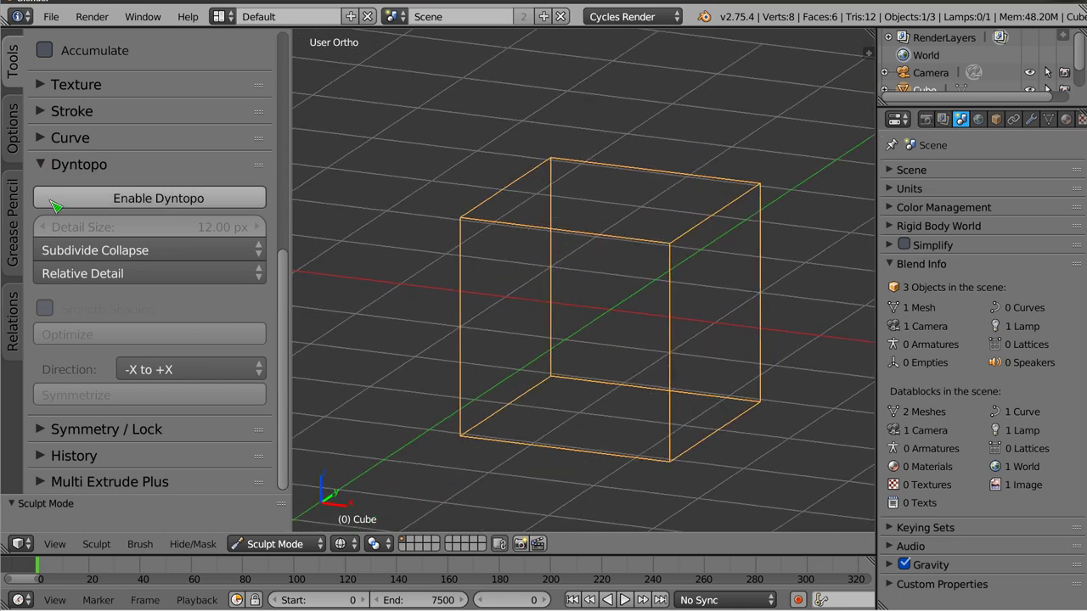
Enable Dyntopo at 12.00 px and sculpt a faceted bulge on the cube's corner, viewed in wireframe
left_click(218, 215)
mouse_move(574, 296)
middle_mouse_down()
mouse_move(535, 333)
mouse_move(538, 263)
mouse_move(563, 272)
mouse_move(552, 438)
mouse_move(594, 441)
mouse_move(636, 530)
mouse_move(611, 509)
mouse_move(622, 268)
mouse_move(589, 319)
middle_mouse_up()
key("z")
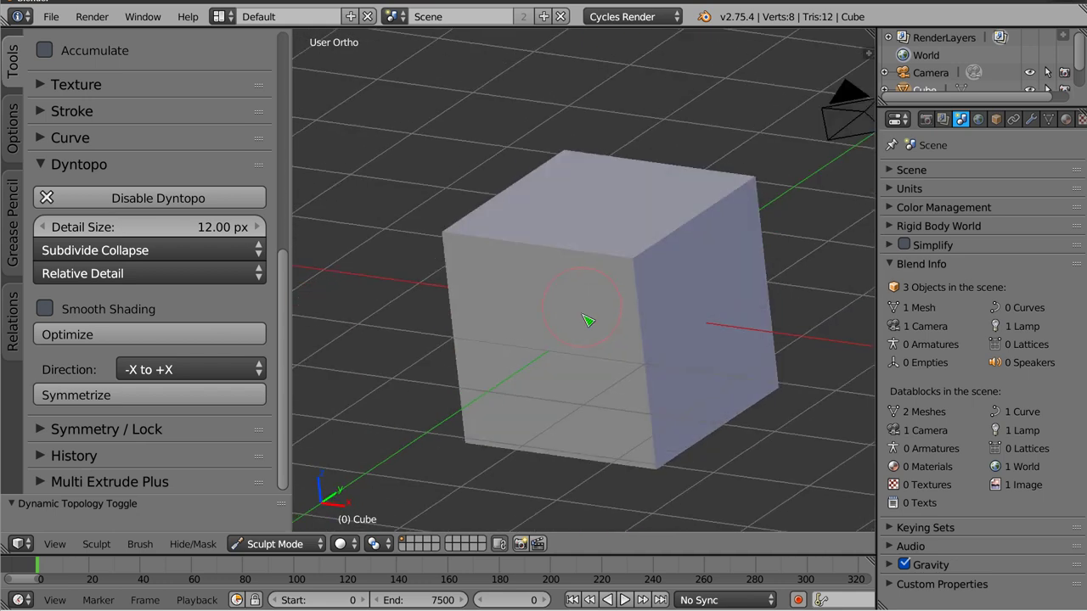
mouse_move(621, 424)
middle_mouse_down()
mouse_move(628, 416)
mouse_move(623, 436)
mouse_move(585, 352)
mouse_move(603, 362)
middle_mouse_up()
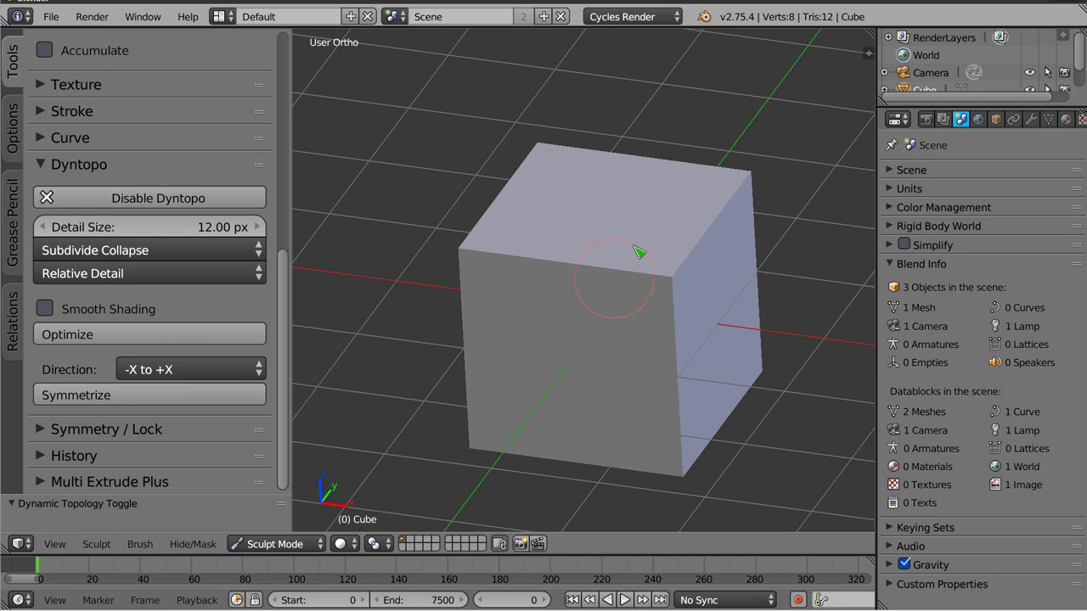
middle_click_drag(591, 225, 592, 246)
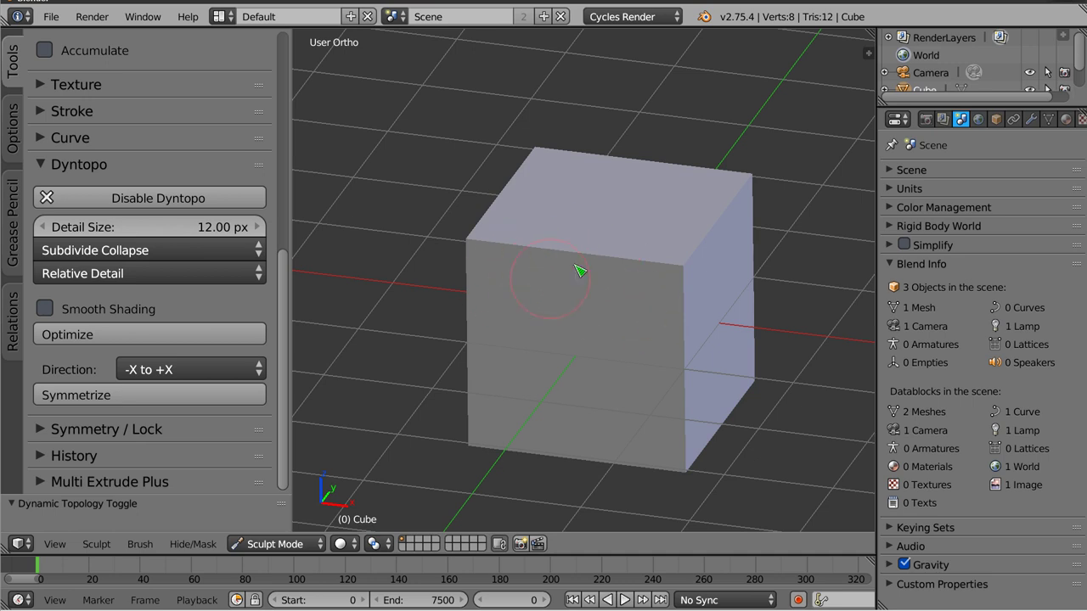
mouse_move(670, 272)
left_mouse_down()
mouse_move(705, 298)
mouse_move(650, 227)
mouse_move(667, 250)
left_mouse_up()
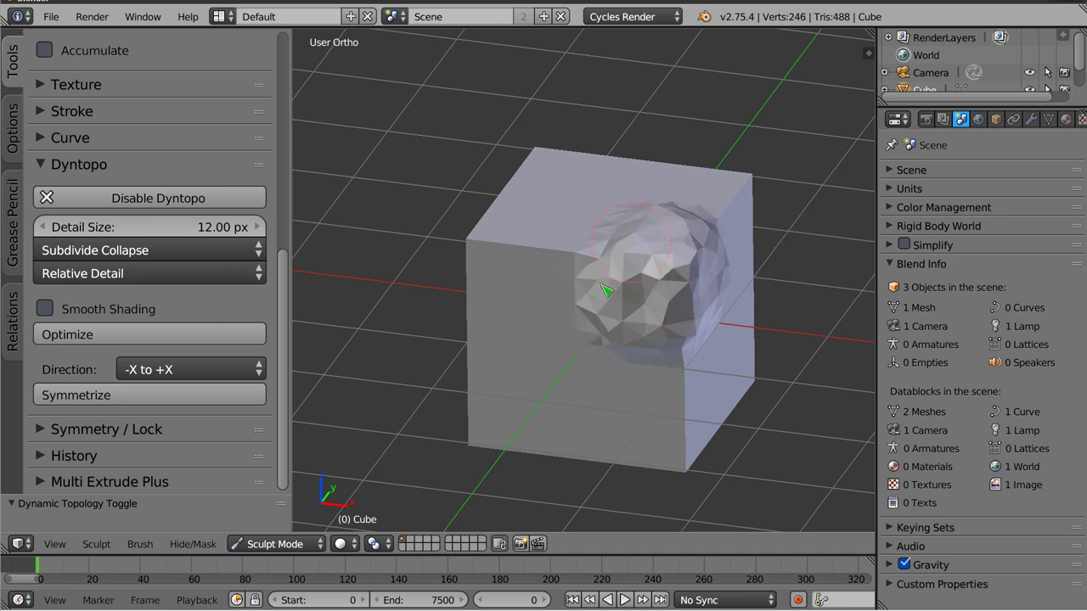
left_click_drag(648, 304, 655, 304)
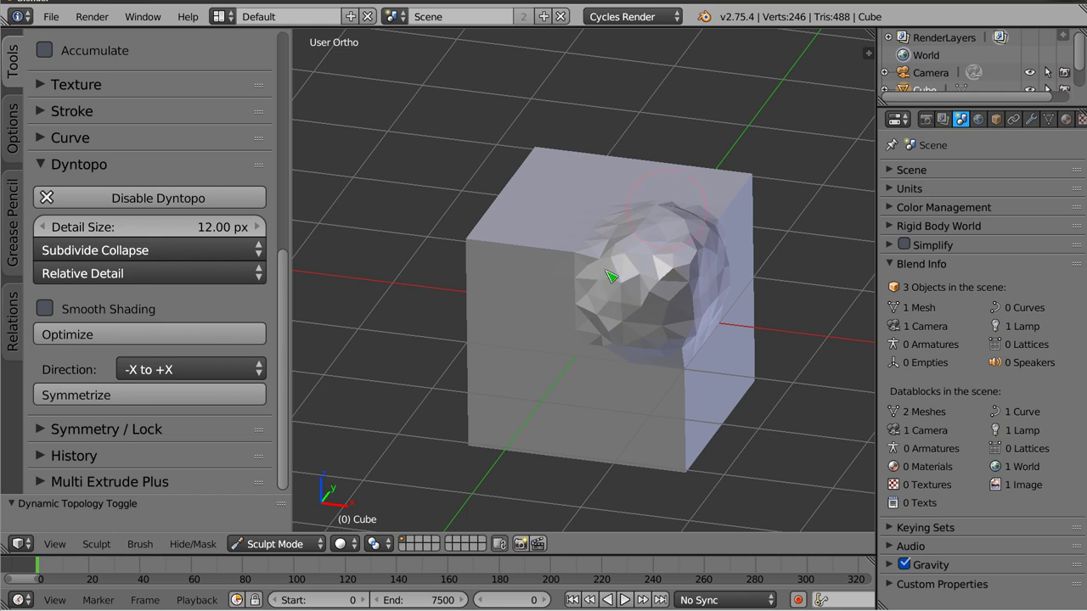
key("z")
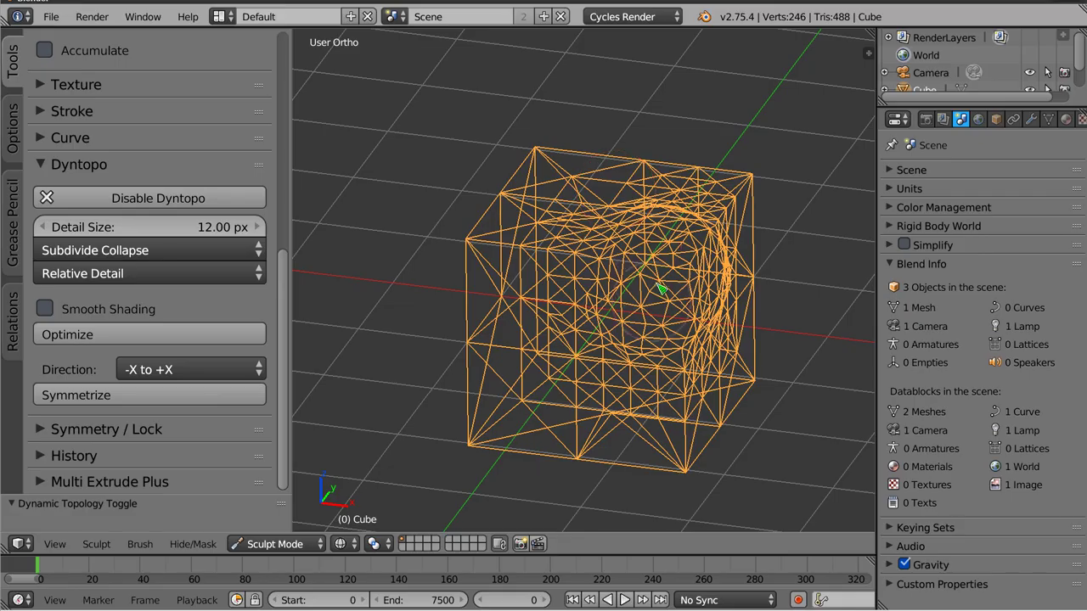
Zoom in on the wireframe cube and sculpt finely subdivided detail near its corner and centre
mouse_move(649, 331)
middle_mouse_down()
mouse_move(563, 376)
mouse_move(732, 260)
mouse_move(747, 332)
mouse_move(604, 301)
mouse_move(654, 303)
mouse_move(651, 317)
middle_mouse_up()
scroll(505, 463, "up", 3)
scroll(505, 463, "up", 1)
scroll(509, 413, "up", 2)
scroll(473, 357, "up", 2)
scroll(495, 400, "up", 1)
middle_click_drag(495, 399, 474, 414, "shift")
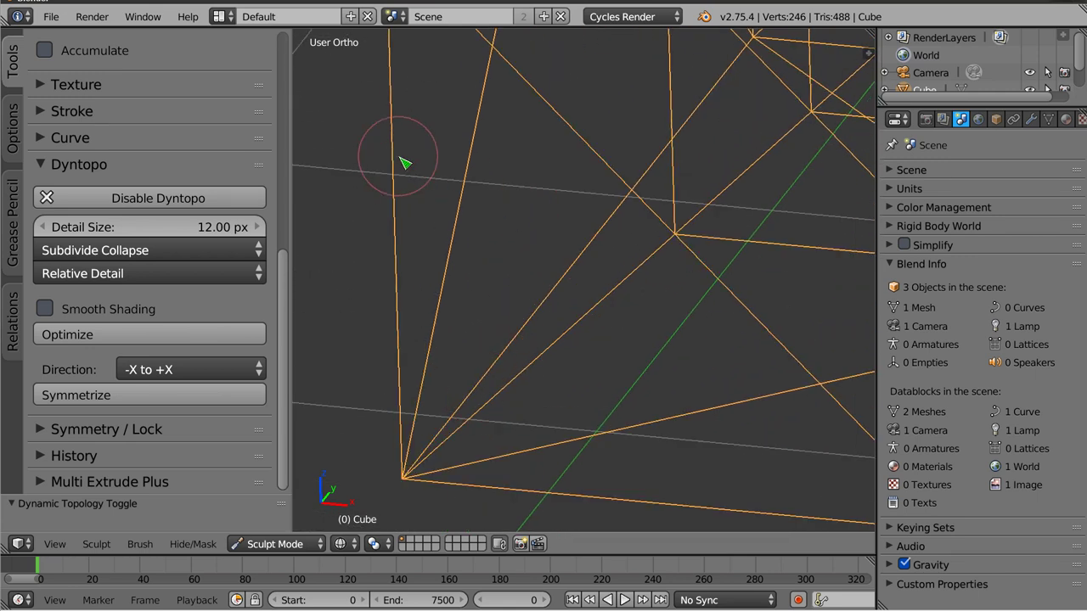
left_click(463, 229)
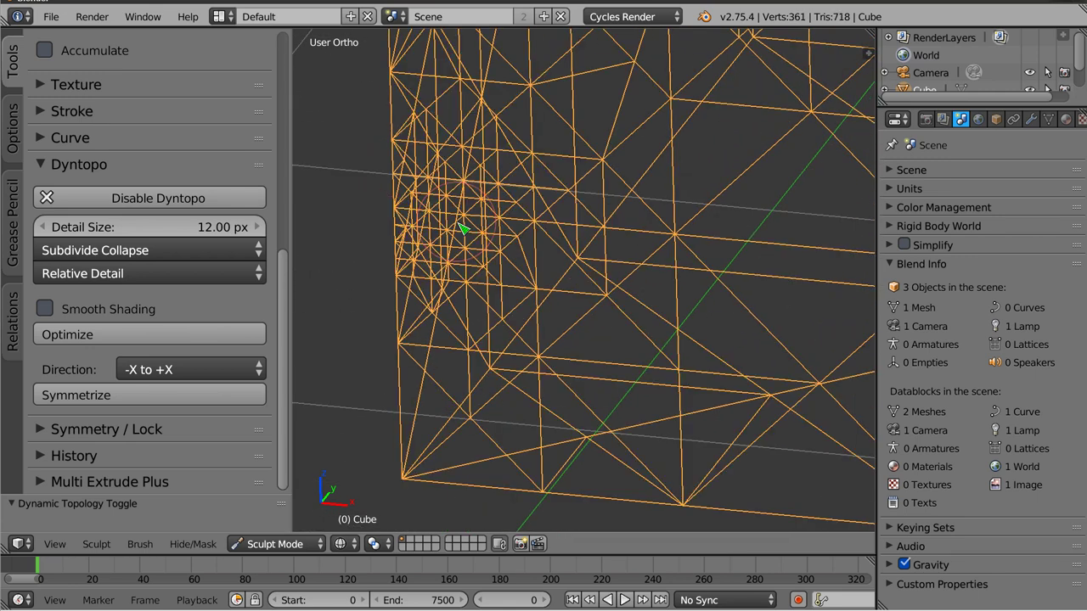
left_click_drag(453, 297, 503, 223)
middle_click_drag(503, 222, 478, 213)
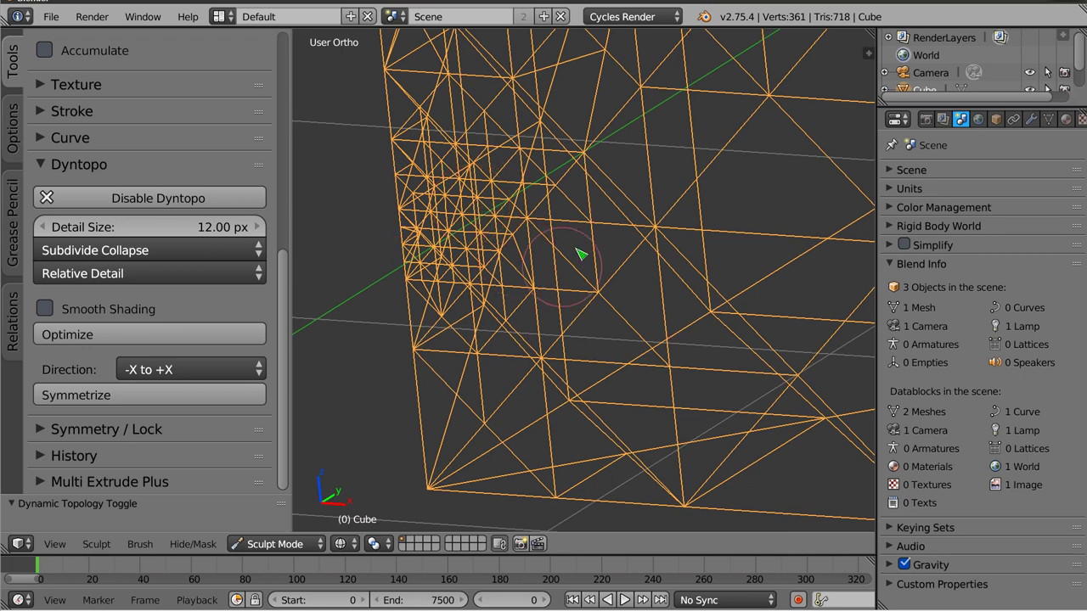
left_click_drag(606, 225, 631, 278)
In solid shading, raise the sculpted patch and orbit out to view the bump
key("z")
mouse_move(679, 245)
left_mouse_down()
mouse_move(585, 174)
mouse_move(654, 212)
mouse_move(688, 297)
mouse_move(523, 297)
mouse_move(630, 272)
mouse_move(568, 281)
mouse_move(650, 245)
left_mouse_up()
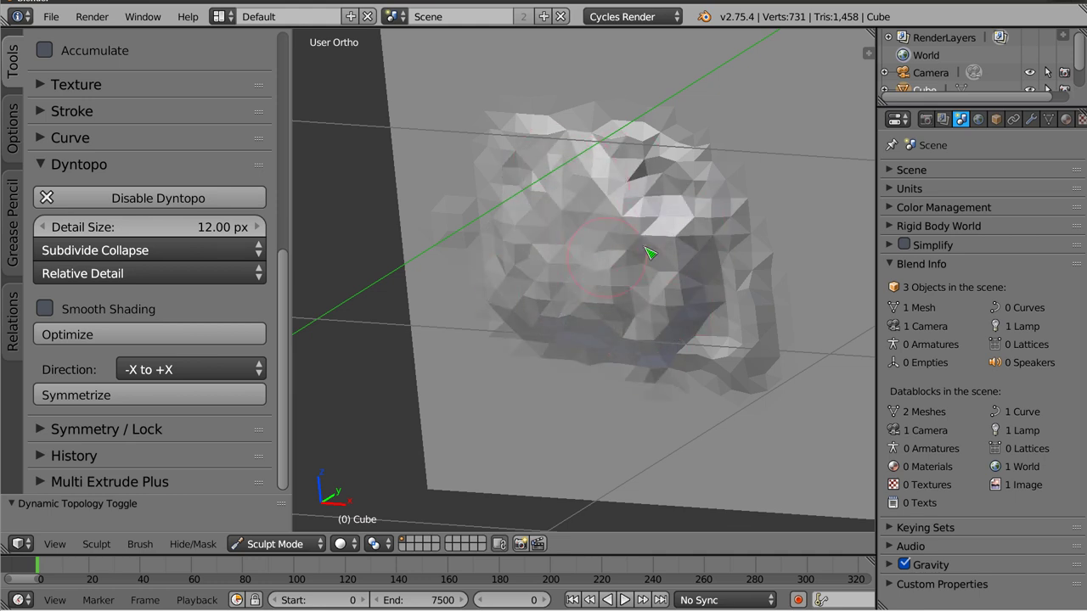
scroll(585, 284, "down", 3)
scroll(596, 293, "down", 2)
mouse_move(665, 265)
middle_mouse_down()
mouse_move(553, 194)
mouse_move(552, 248)
middle_mouse_up()
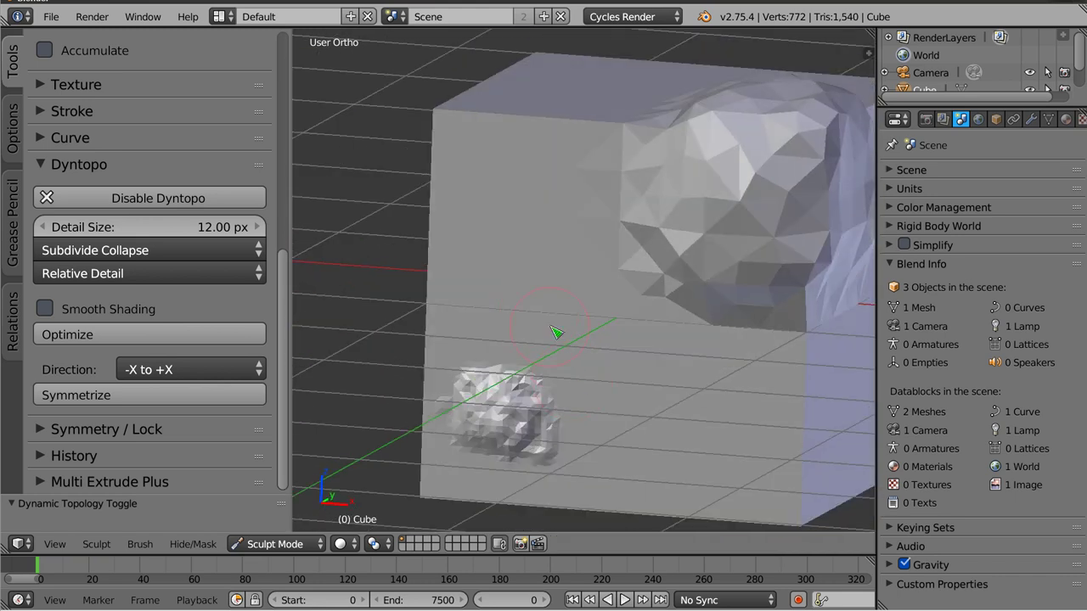
scroll(556, 333, "down", 3)
middle_click_drag(645, 318, 577, 293, "shift")
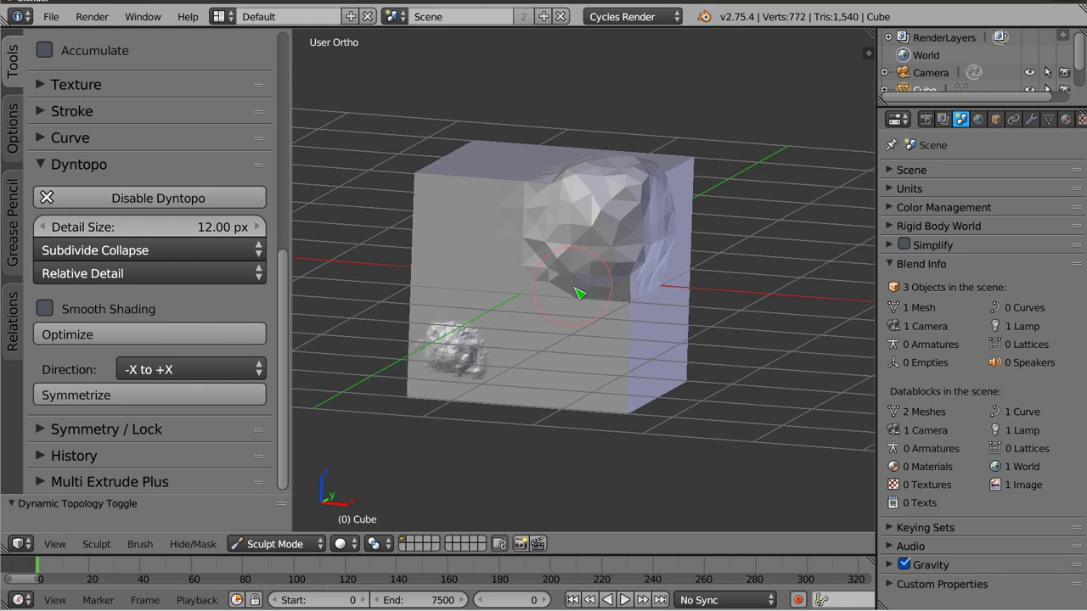
mouse_move(491, 276)
middle_mouse_down()
mouse_move(510, 305)
mouse_move(534, 314)
mouse_move(484, 317)
mouse_move(476, 255)
middle_mouse_up()
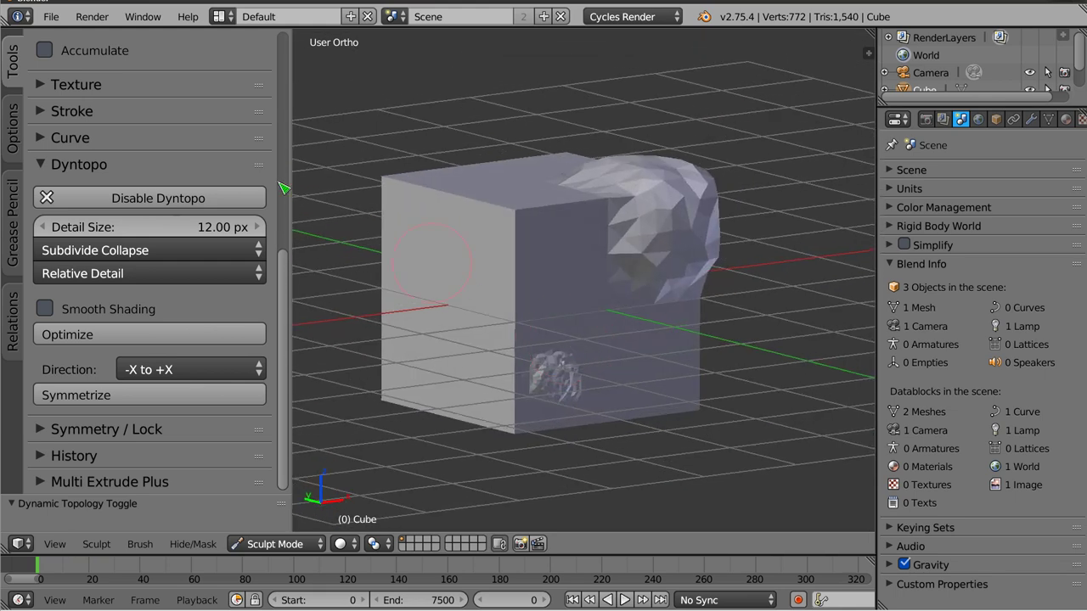
scroll(204, 199, "up", 5)
Choose the Snake Hook brush and disable dynamic topology
scroll(203, 199, "up", 5)
left_click(148, 127)
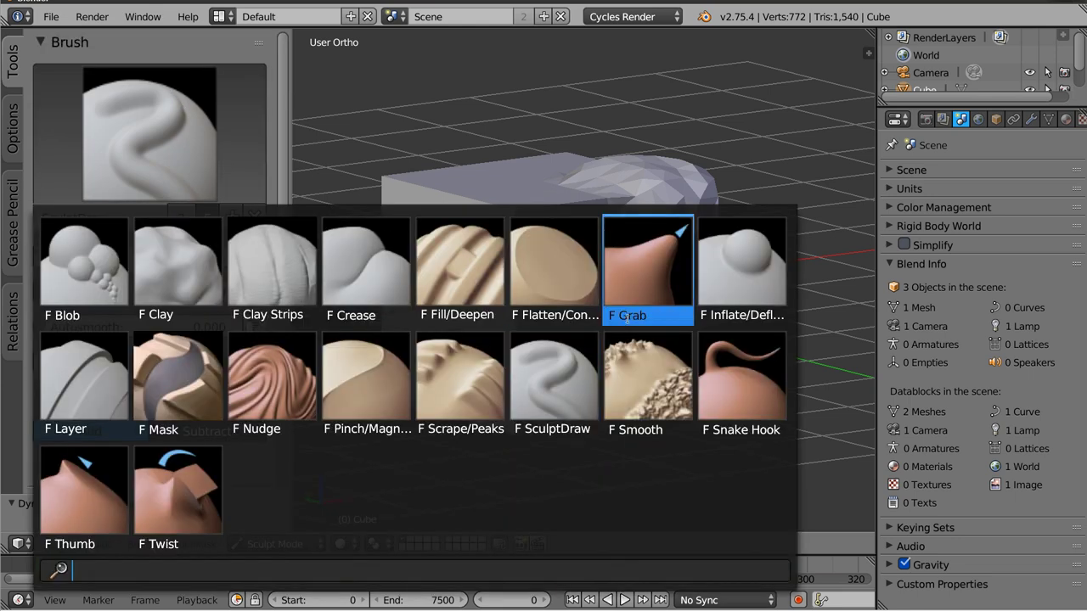
left_click(747, 384)
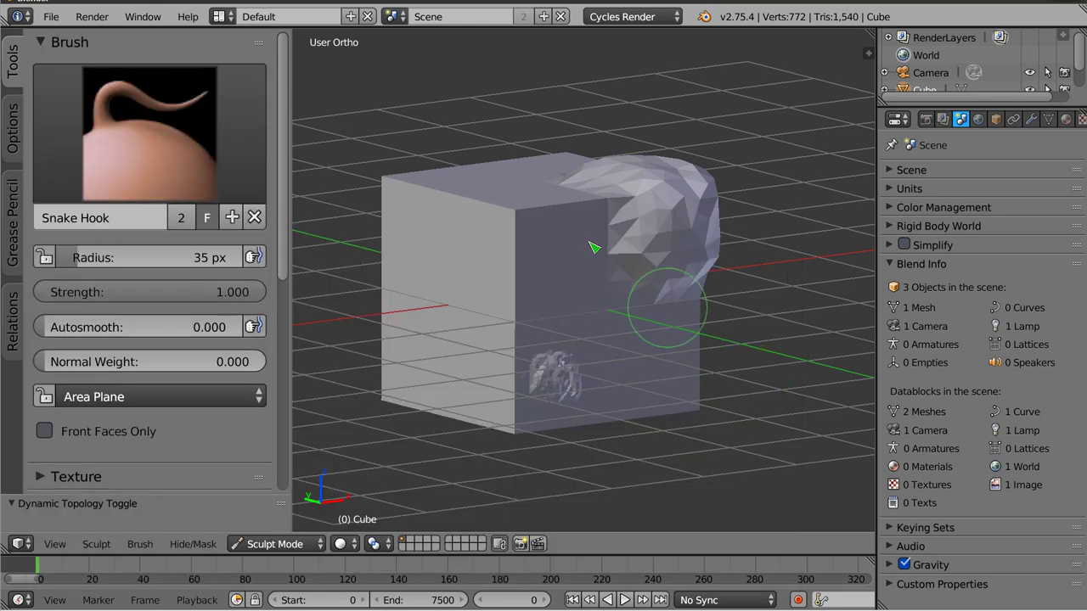
scroll(550, 302, "down", 3)
middle_click_drag(560, 306, 676, 345)
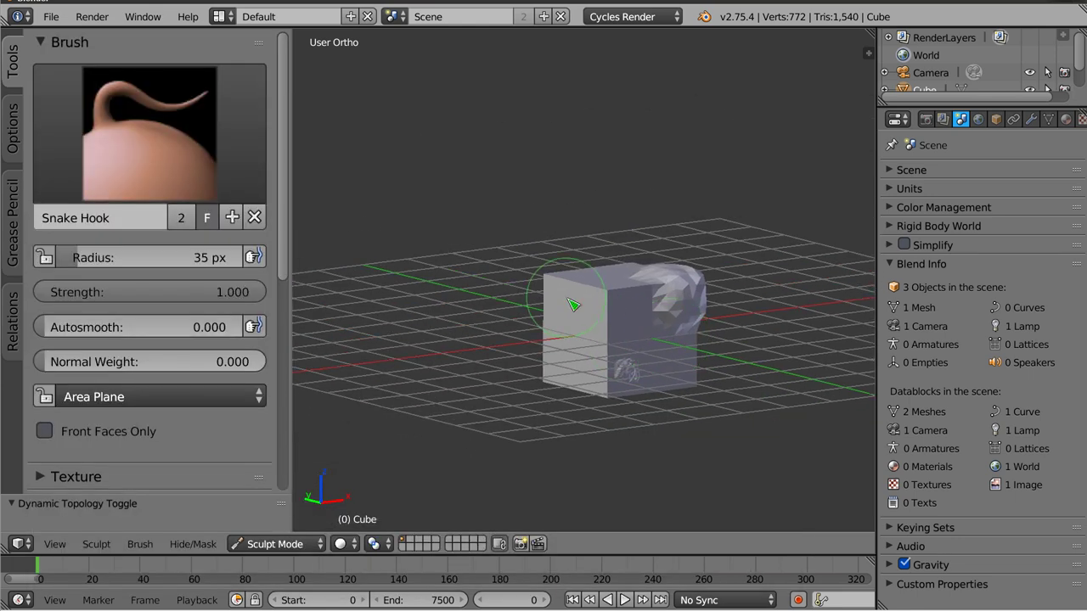
scroll(134, 431, "down", 5)
scroll(157, 309, "down", 6)
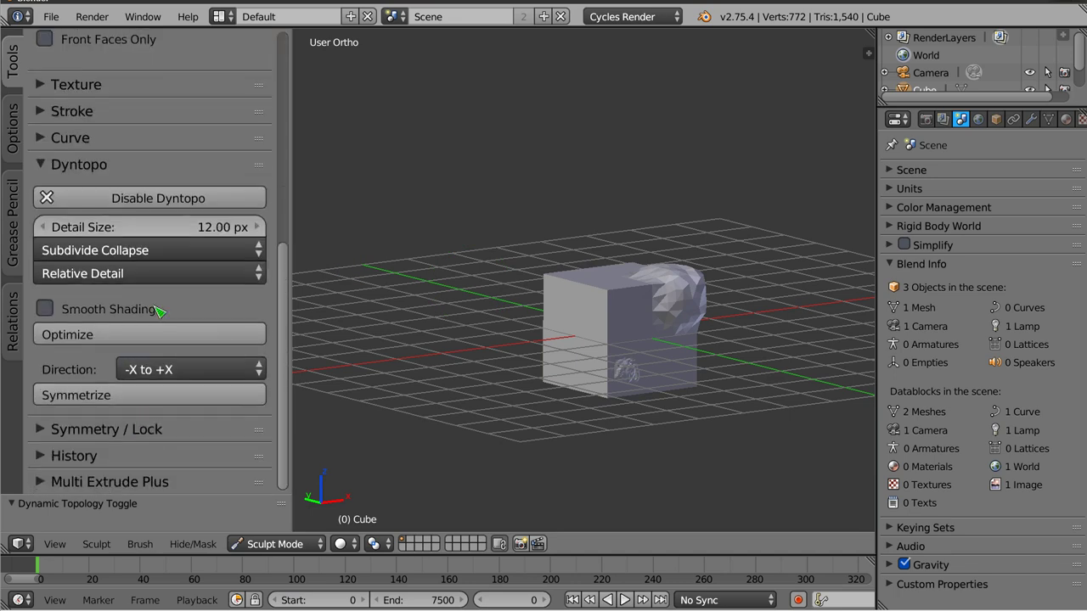
left_click(178, 202)
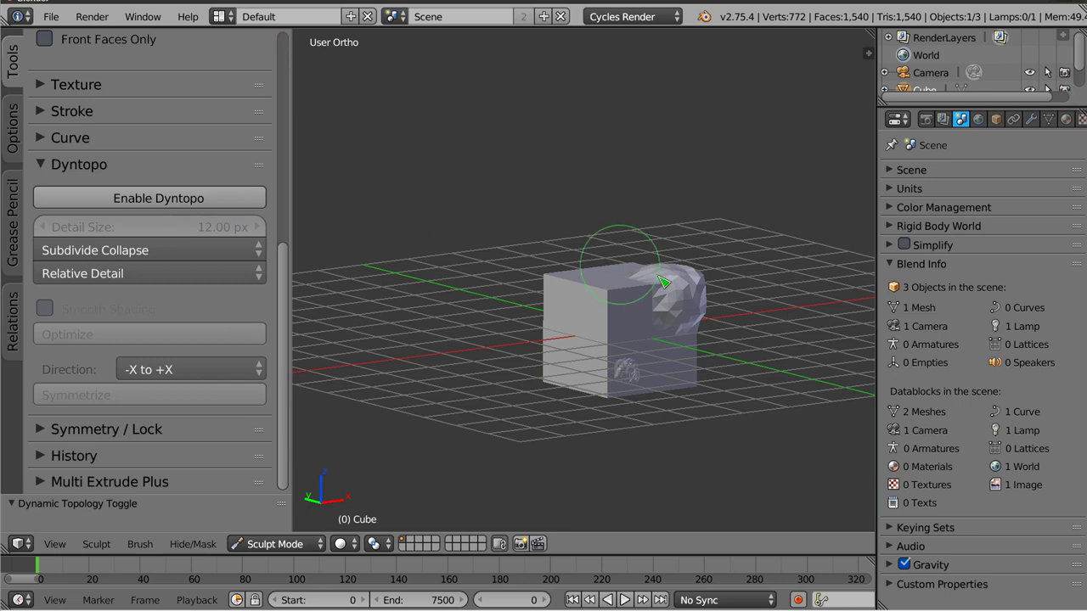
Pull a stretched spike out of the bump and view it in wireframe
mouse_move(735, 199)
left_mouse_down()
mouse_move(793, 90)
mouse_move(869, 172)
mouse_move(824, 127)
mouse_move(728, 116)
mouse_move(797, 127)
mouse_move(782, 164)
mouse_move(772, 133)
mouse_move(772, 160)
mouse_move(768, 150)
left_mouse_up()
mouse_move(588, 307)
middle_mouse_down()
mouse_move(706, 464)
mouse_move(626, 432)
mouse_move(563, 328)
mouse_move(560, 293)
middle_mouse_up()
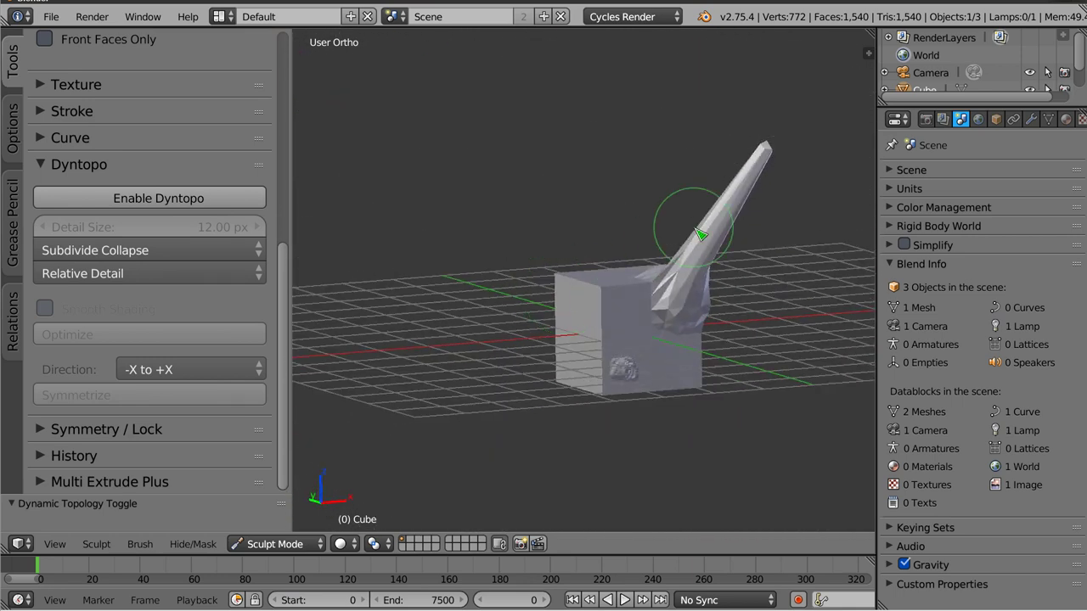
scroll(700, 234, "up", 2)
middle_click_drag(699, 234, 703, 231)
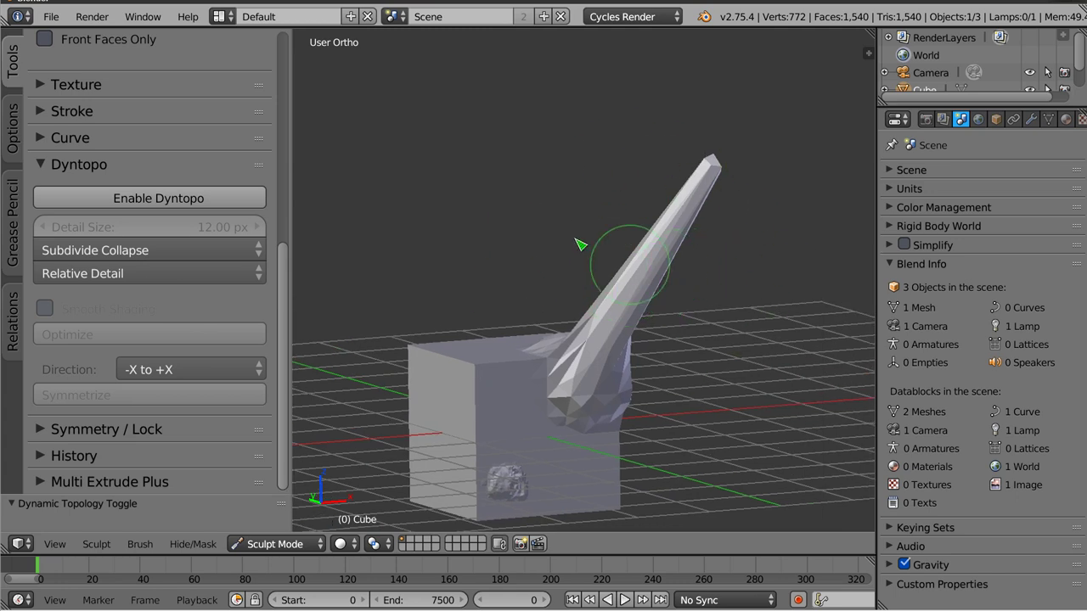
mouse_move(687, 231)
middle_mouse_down()
mouse_move(704, 388)
mouse_move(643, 325)
mouse_move(561, 313)
mouse_move(698, 321)
mouse_move(651, 274)
mouse_move(636, 382)
mouse_move(691, 437)
mouse_move(671, 376)
middle_mouse_up()
key("z")
scroll(678, 323, "up", 2)
scroll(645, 307, "up", 2)
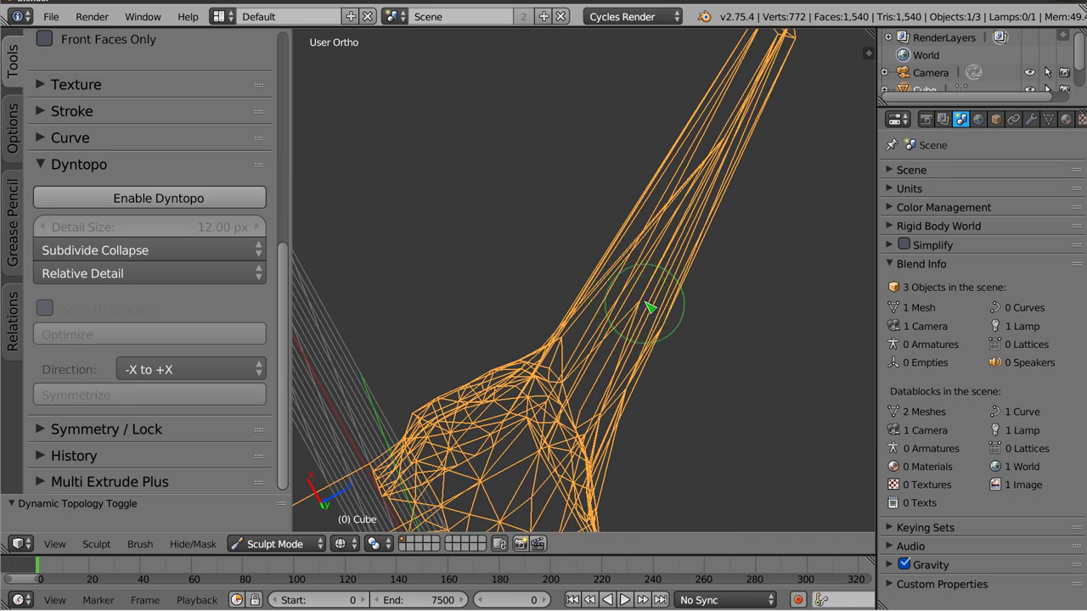
Orbit around the spiked mesh, then undo the spike strokes twice
mouse_move(739, 132)
middle_mouse_down()
mouse_move(578, 359)
mouse_move(538, 266)
mouse_move(549, 223)
mouse_move(567, 237)
middle_mouse_up()
scroll(567, 237, "down", 2)
scroll(611, 314, "down", 1)
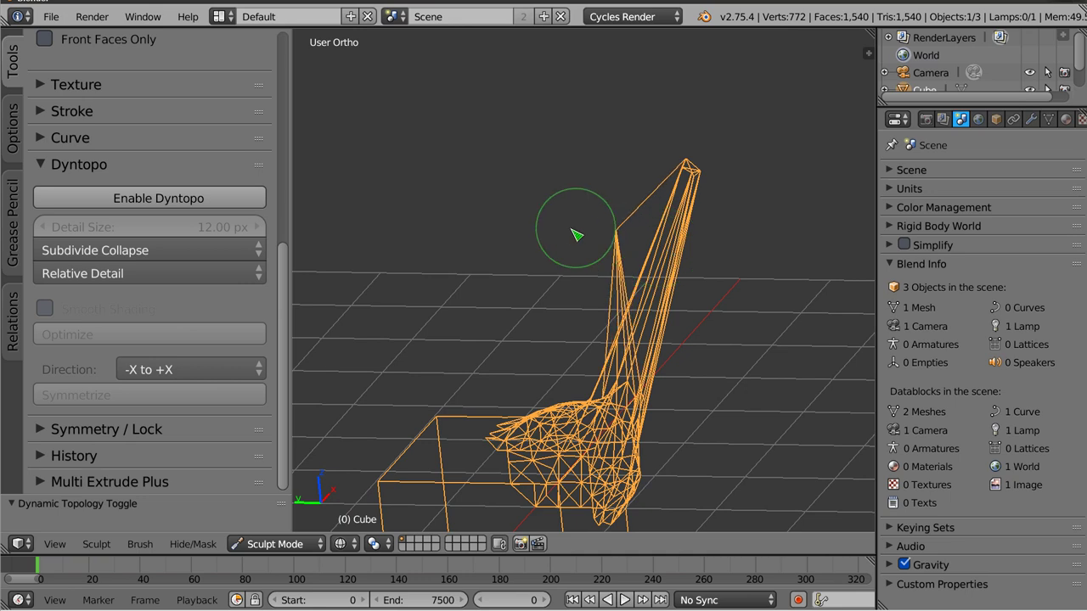
mouse_move(684, 218)
middle_mouse_down()
mouse_move(686, 182)
mouse_move(636, 242)
mouse_move(616, 247)
mouse_move(599, 190)
mouse_move(619, 175)
mouse_move(591, 189)
mouse_move(602, 189)
middle_mouse_up()
mouse_move(636, 288)
middle_mouse_down()
mouse_move(650, 213)
mouse_move(720, 167)
middle_mouse_up()
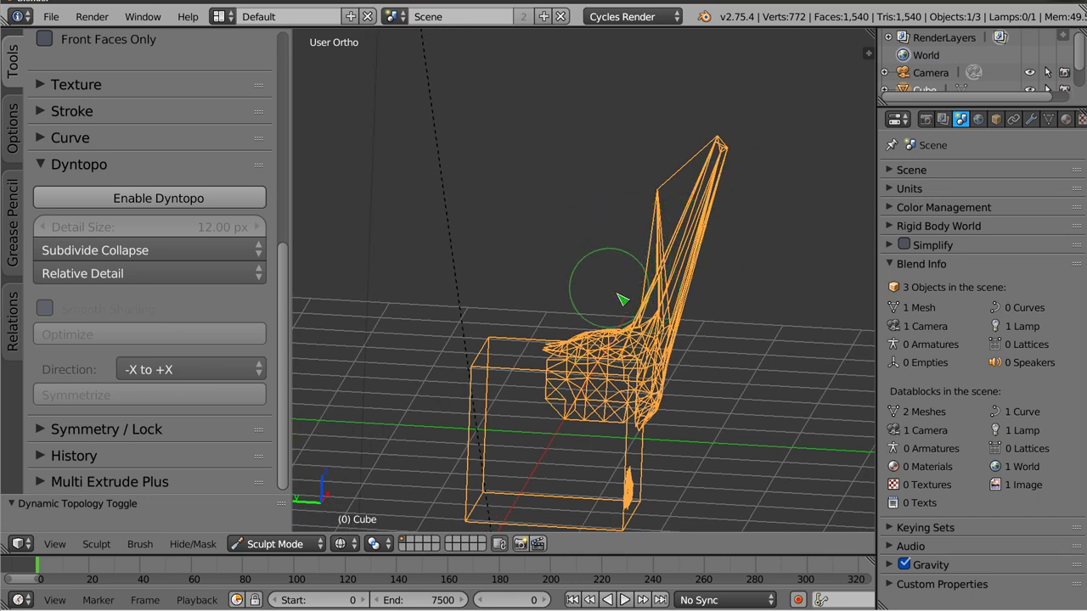
key("ctrl+z")
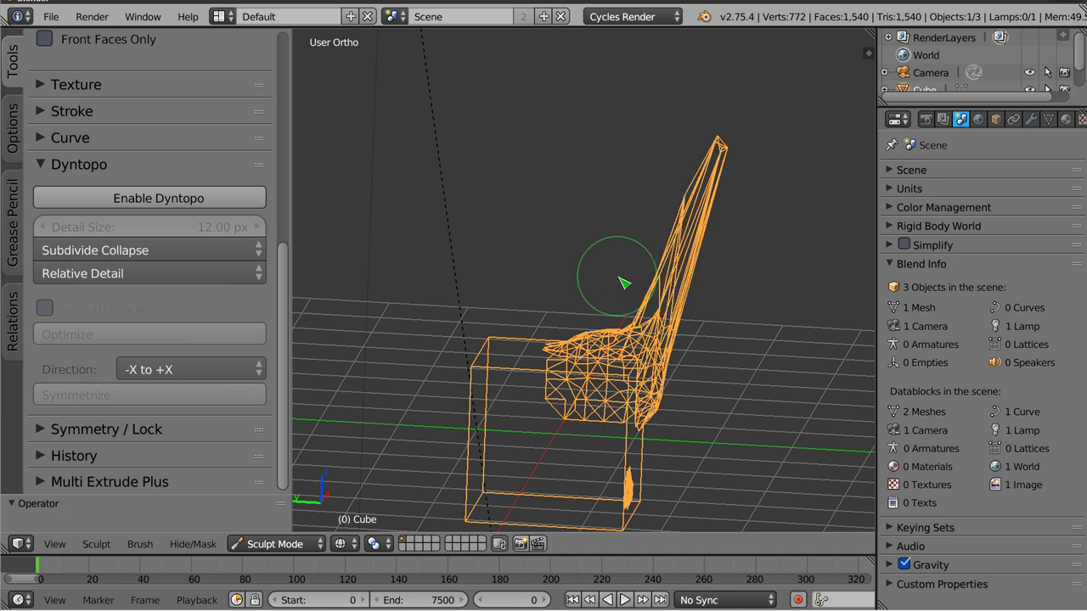
key("ctrl+z")
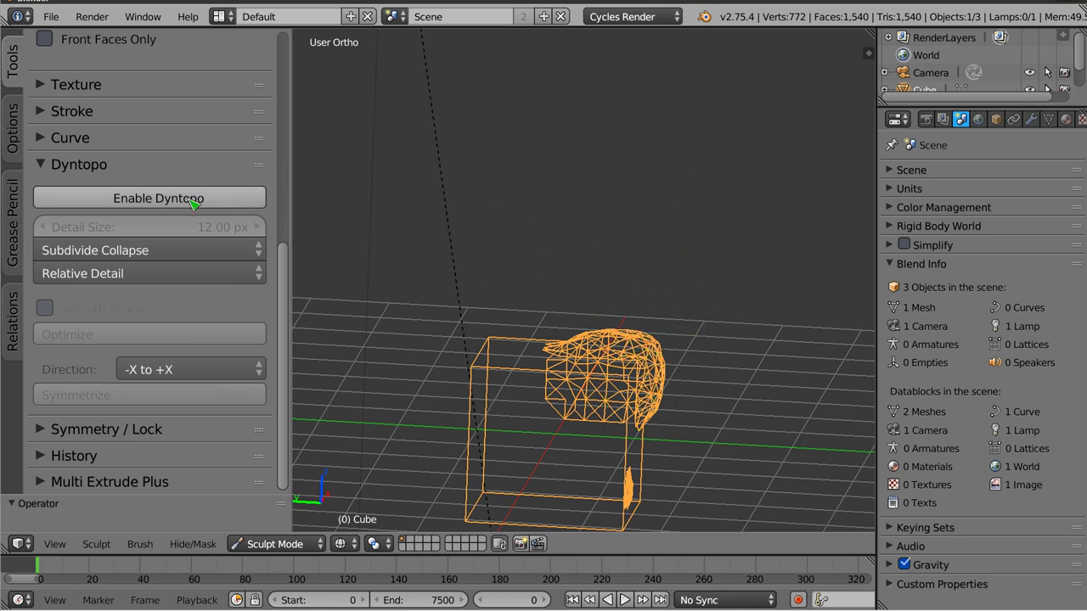
Re-enable Dyntopo, enlarge the brush radius and pull a long arm out of the mesh top
left_click(195, 202)
middle_click_drag(664, 348, 616, 420)
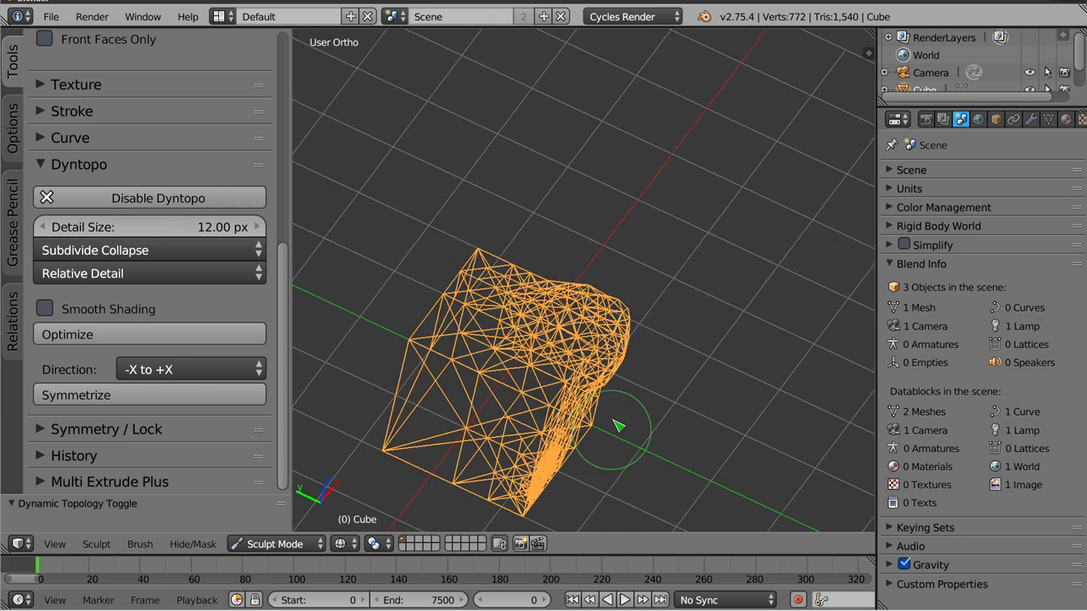
middle_click_drag(436, 230, 415, 234)
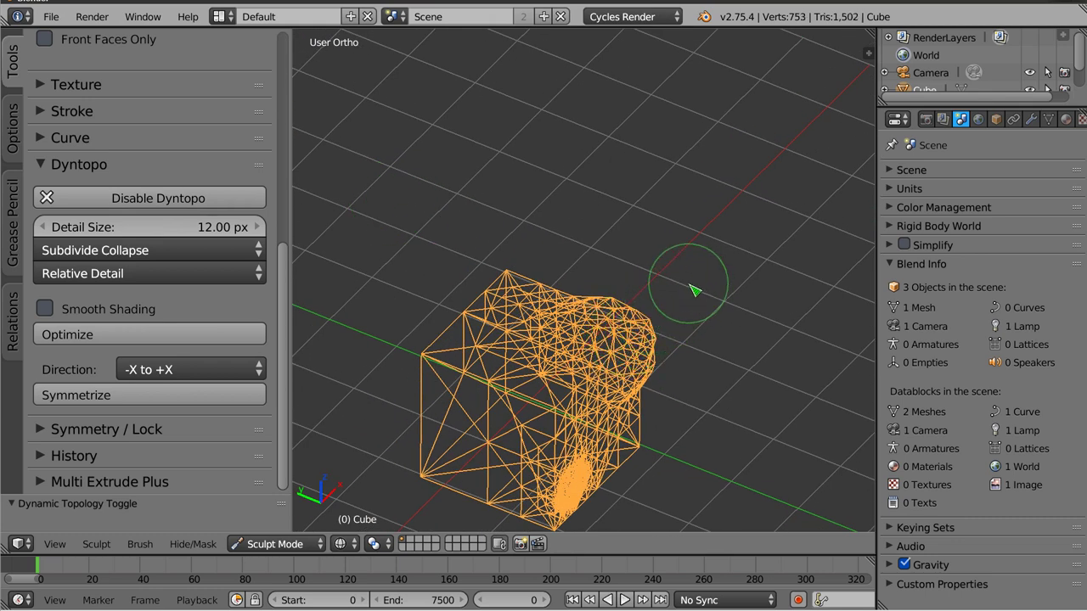
mouse_move(601, 378)
middle_mouse_down()
mouse_move(684, 298)
mouse_move(682, 311)
mouse_move(611, 340)
mouse_move(532, 344)
mouse_move(609, 360)
mouse_move(523, 378)
mouse_move(534, 271)
middle_mouse_up()
key("f")
left_click(637, 388)
mouse_move(535, 271)
left_mouse_down()
mouse_move(642, 184)
mouse_move(688, 94)
left_mouse_up()
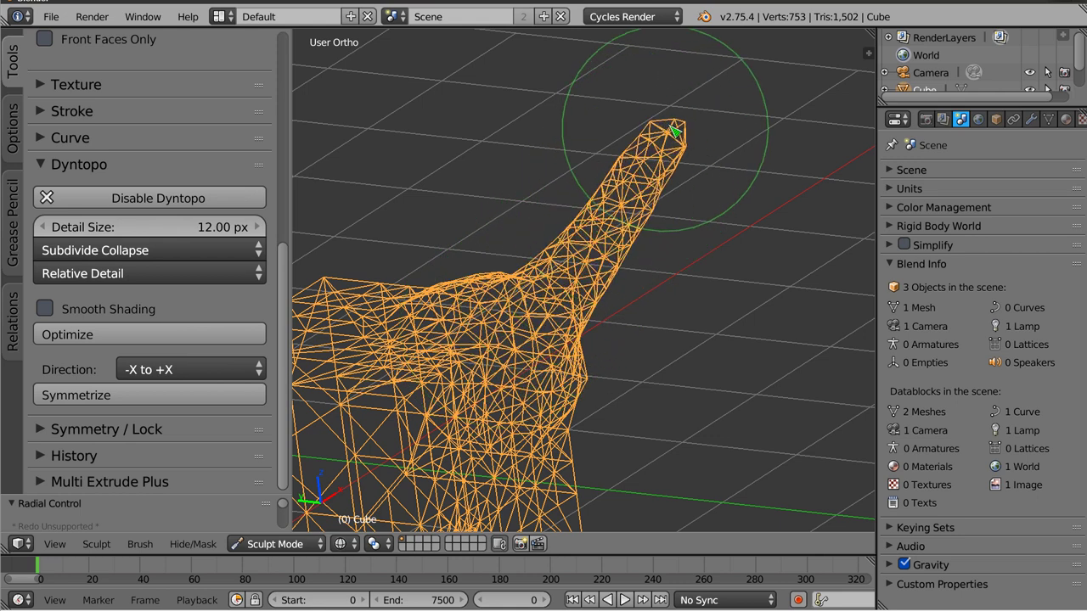
Bulge the arm and pull a long branch toward the upper left
mouse_move(558, 303)
middle_mouse_down()
mouse_move(553, 364)
mouse_move(557, 243)
mouse_move(674, 304)
mouse_move(577, 293)
mouse_move(468, 214)
mouse_move(521, 286)
mouse_move(607, 301)
mouse_move(547, 350)
middle_mouse_up()
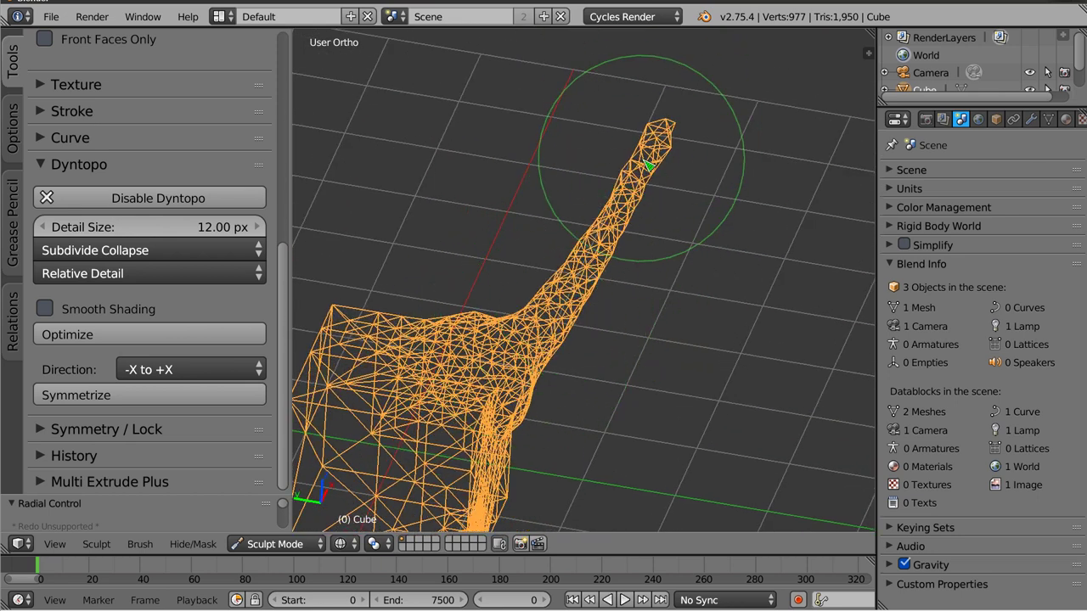
scroll(591, 281, "up", 3)
scroll(586, 298, "up", 1)
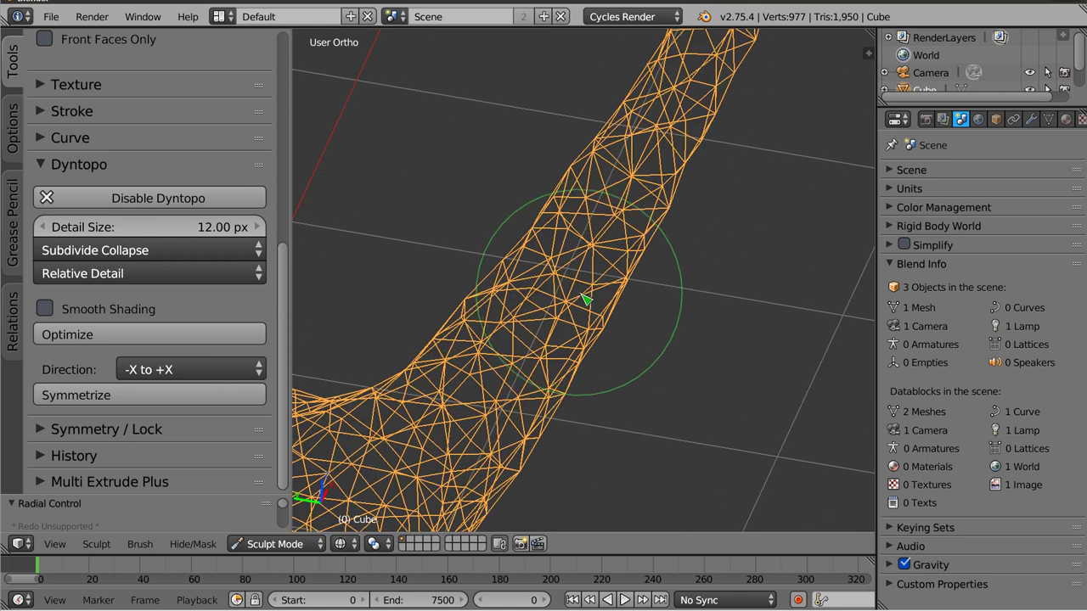
middle_click_drag(557, 261, 640, 372)
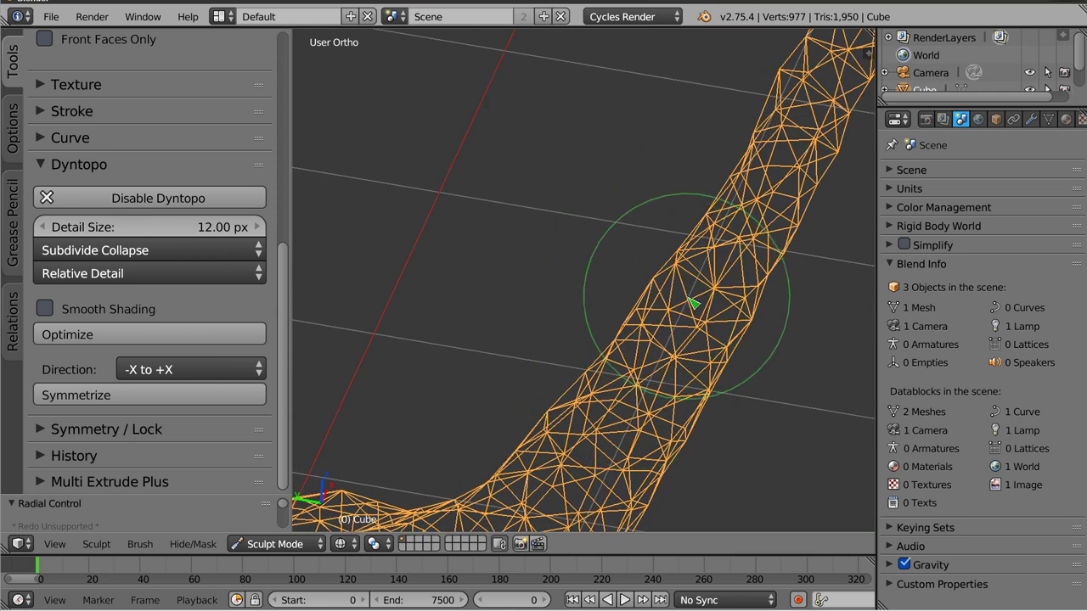
left_click_drag(692, 302, 639, 269)
left_click_drag(576, 228, 425, 138)
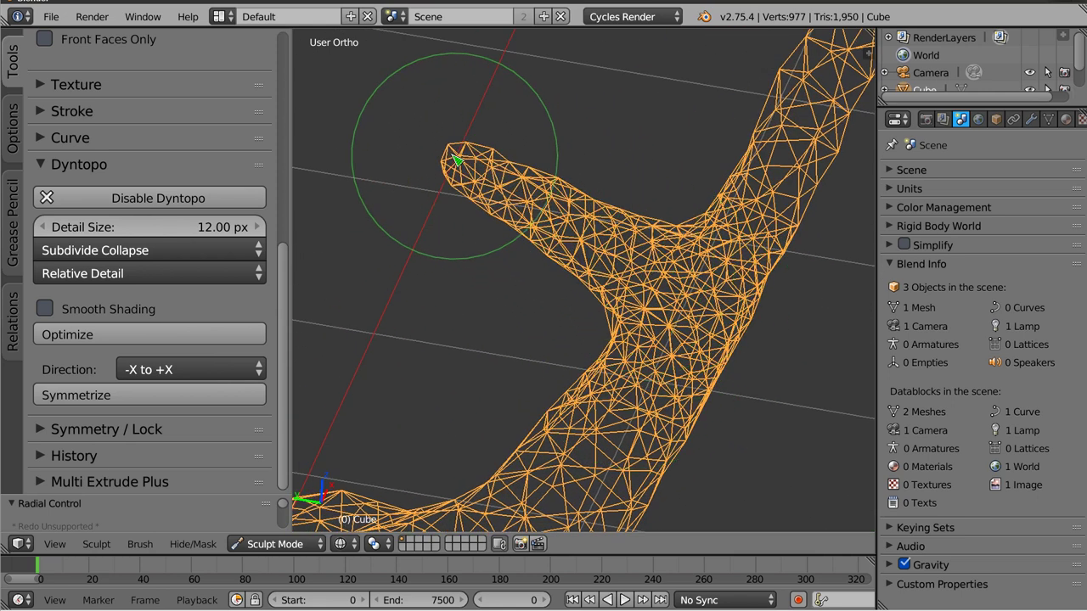
Pull new arms toward the lower right and right, then view the branching mesh in solid shading
middle_click_drag(669, 402, 655, 413)
mouse_move(654, 364)
left_mouse_down()
mouse_move(691, 436)
mouse_move(764, 428)
left_mouse_up()
middle_click_drag(662, 295, 586, 425)
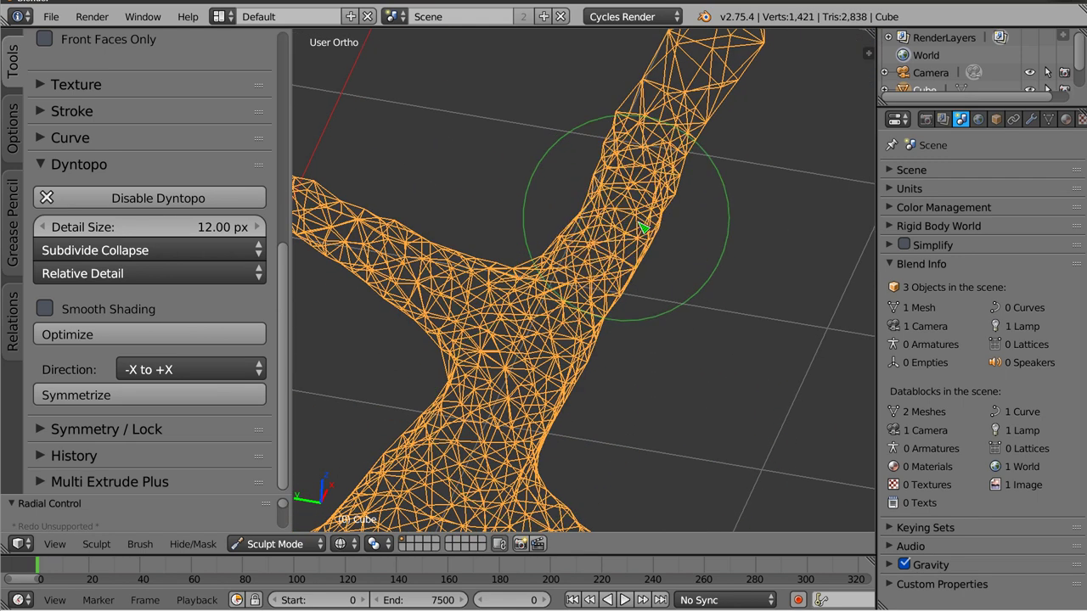
left_click_drag(625, 230, 820, 293)
left_click_drag(767, 243, 703, 271)
mouse_move(703, 272)
middle_mouse_down()
mouse_move(626, 303)
mouse_move(633, 330)
mouse_move(598, 243)
mouse_move(622, 269)
mouse_move(553, 371)
mouse_move(737, 397)
mouse_move(563, 371)
mouse_move(567, 386)
middle_mouse_up()
key("z")
middle_click_drag(626, 255, 623, 274)
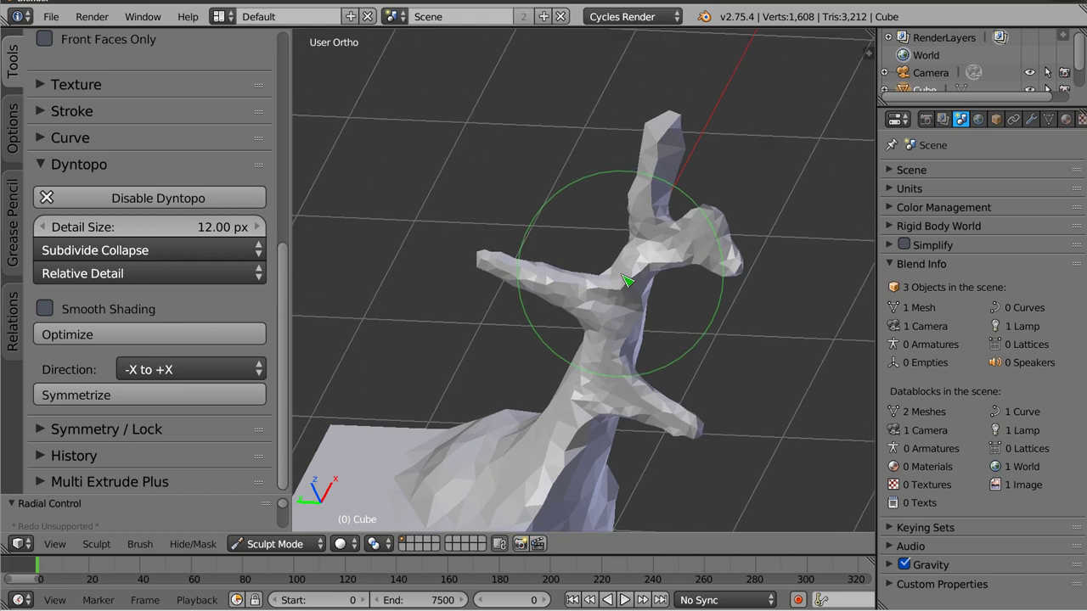
Add a Remesh modifier to the sculpt and switch to Object Mode
left_click(1031, 120)
left_click(951, 175)
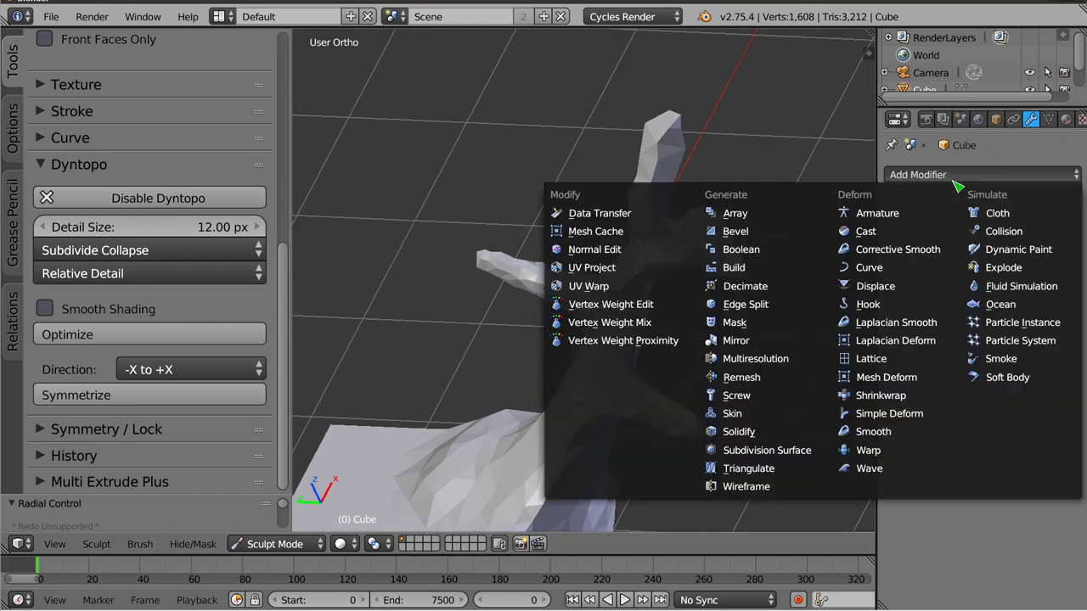
left_click(750, 386)
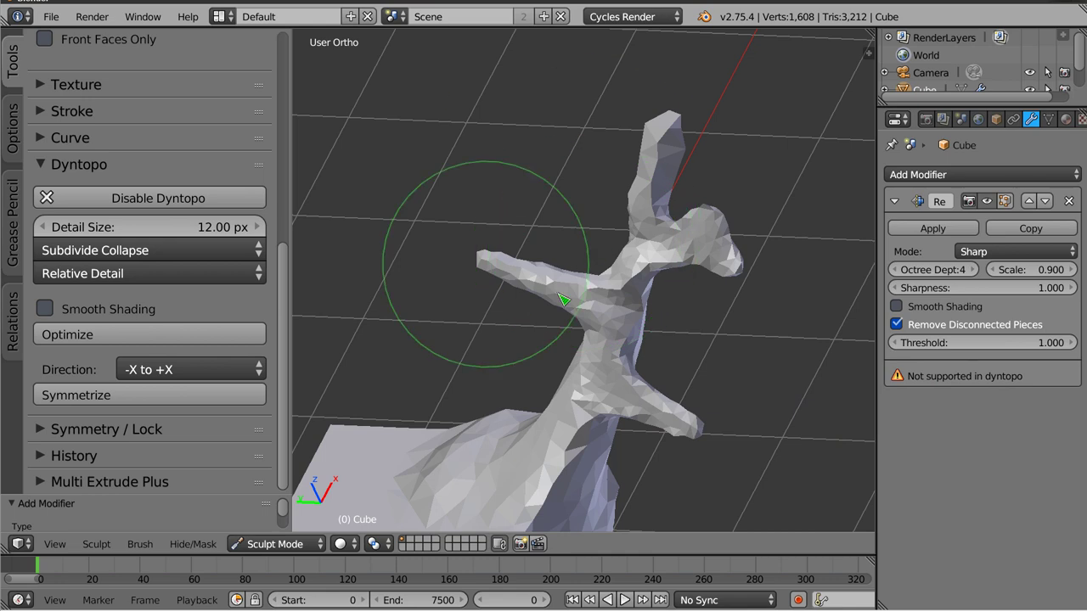
left_click(273, 544)
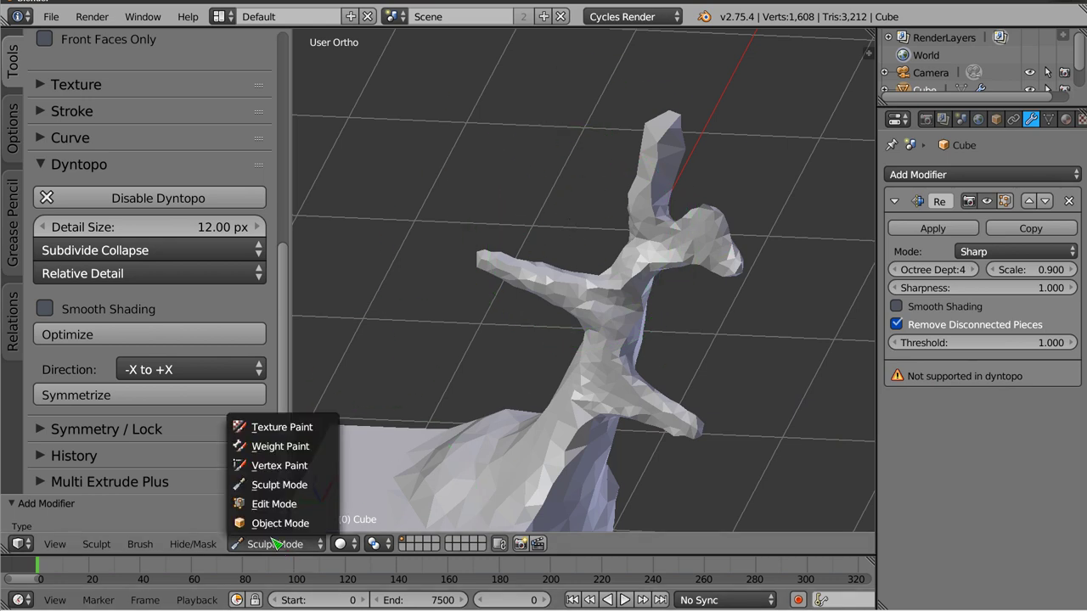
left_click(274, 528)
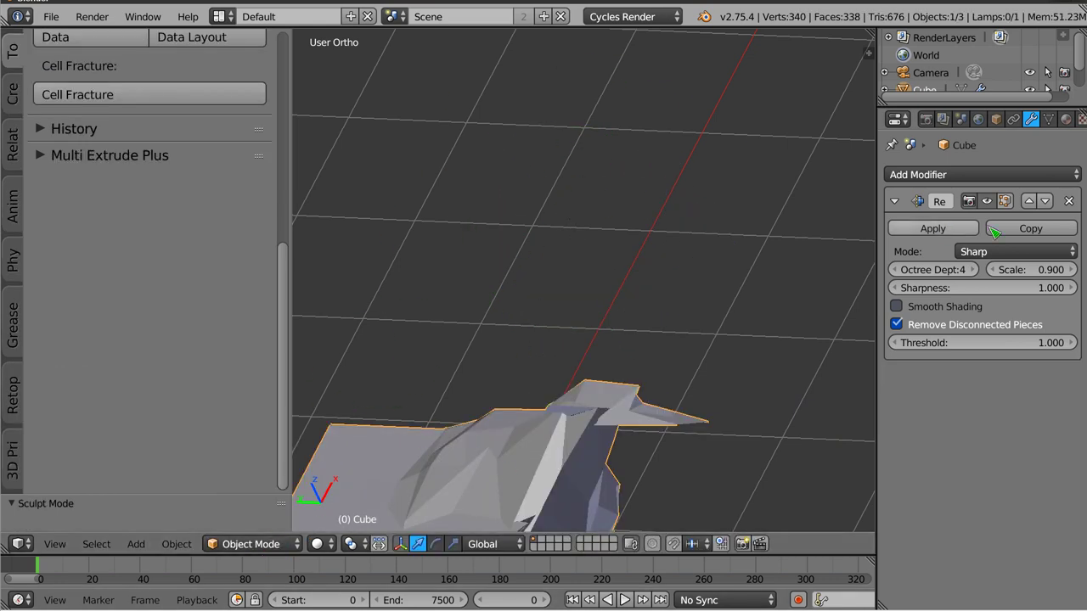
Replace the old Remesh modifier with a new one at octree depth 7
left_click(1068, 202)
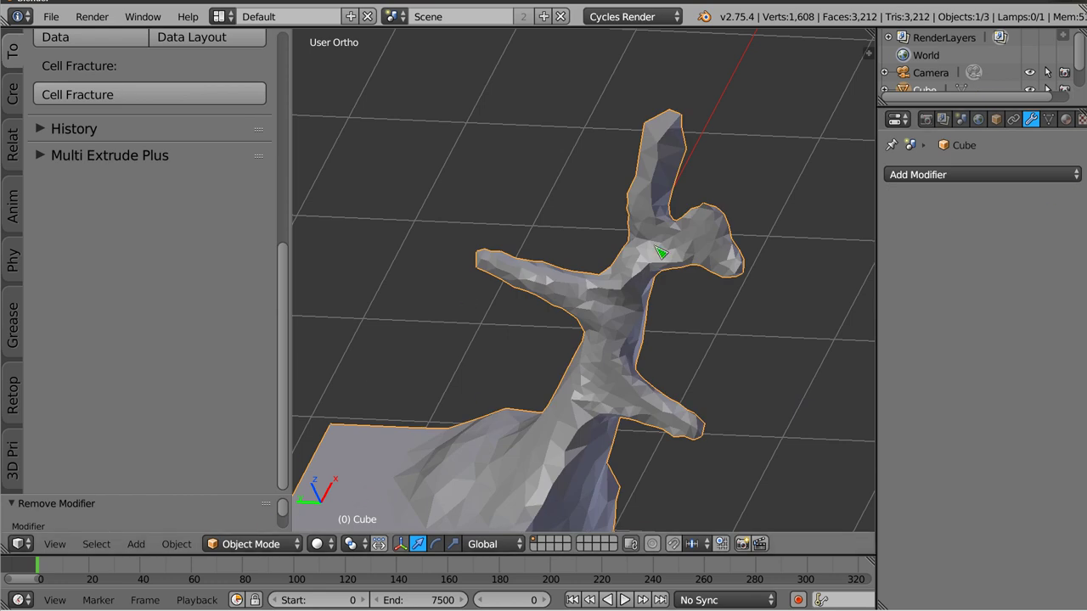
left_click(971, 176)
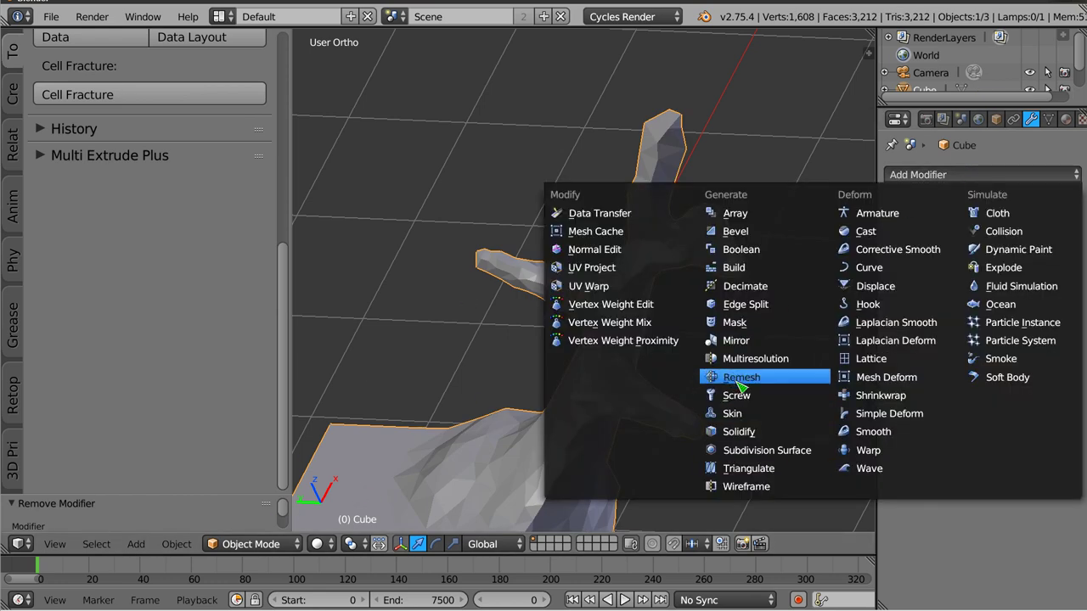
left_click(737, 378)
left_click(973, 270)
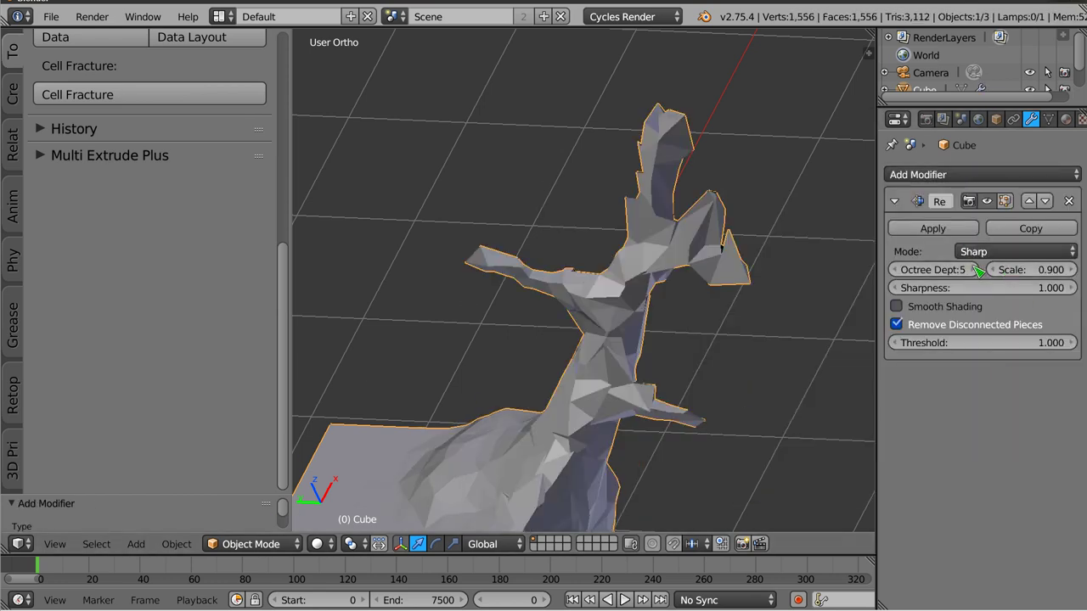
left_click(973, 270)
left_click(976, 270)
Switch the Remesh to Smooth mode and apply it, giving 25,304 verts
middle_click_drag(747, 267, 493, 237)
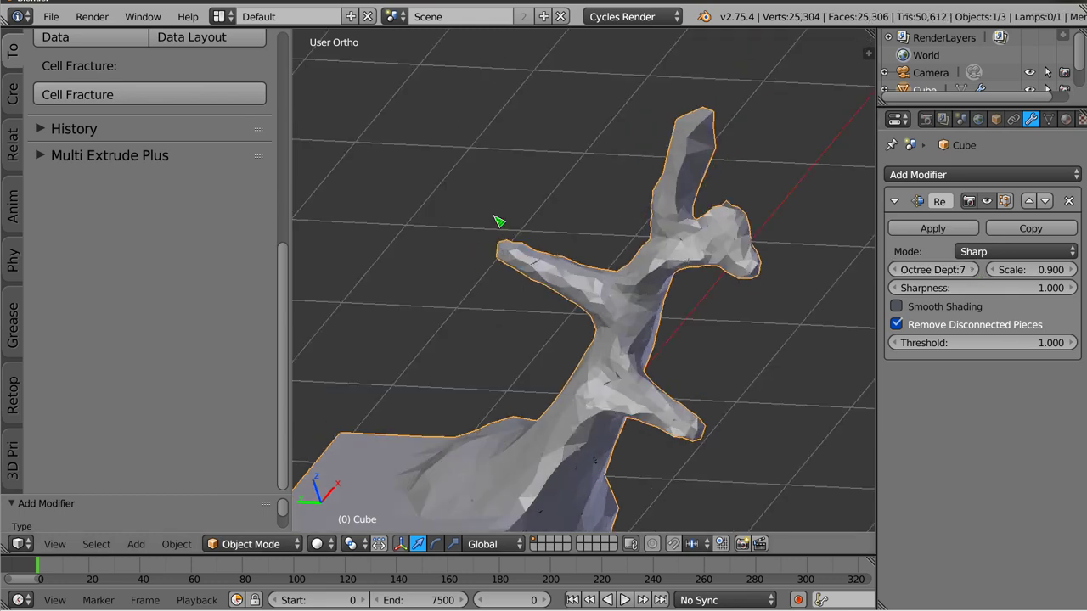
left_click(987, 251)
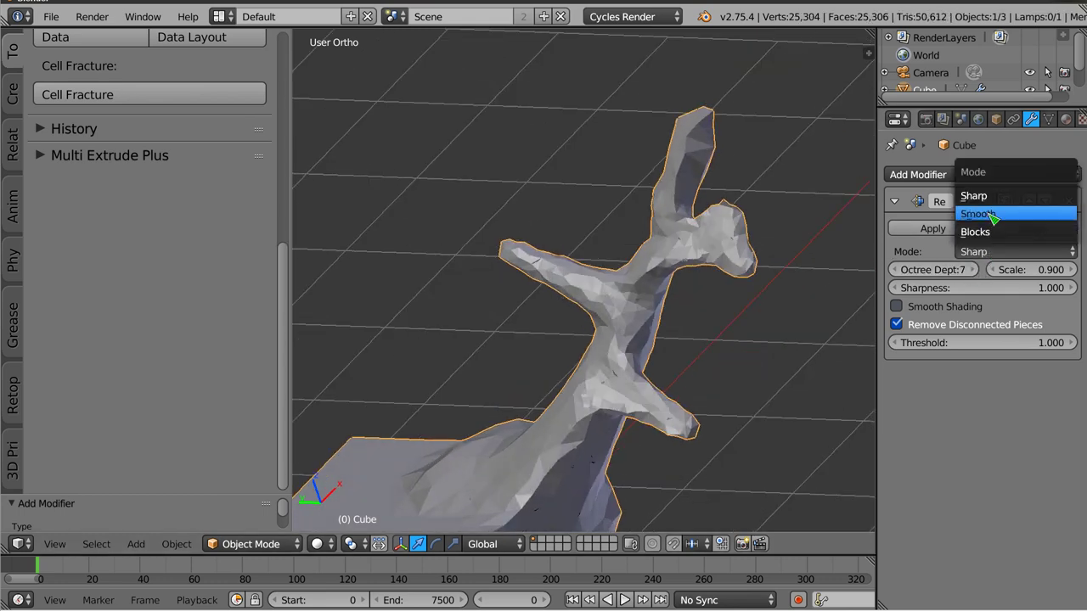
left_click(990, 212)
left_click_drag(875, 358, 847, 357)
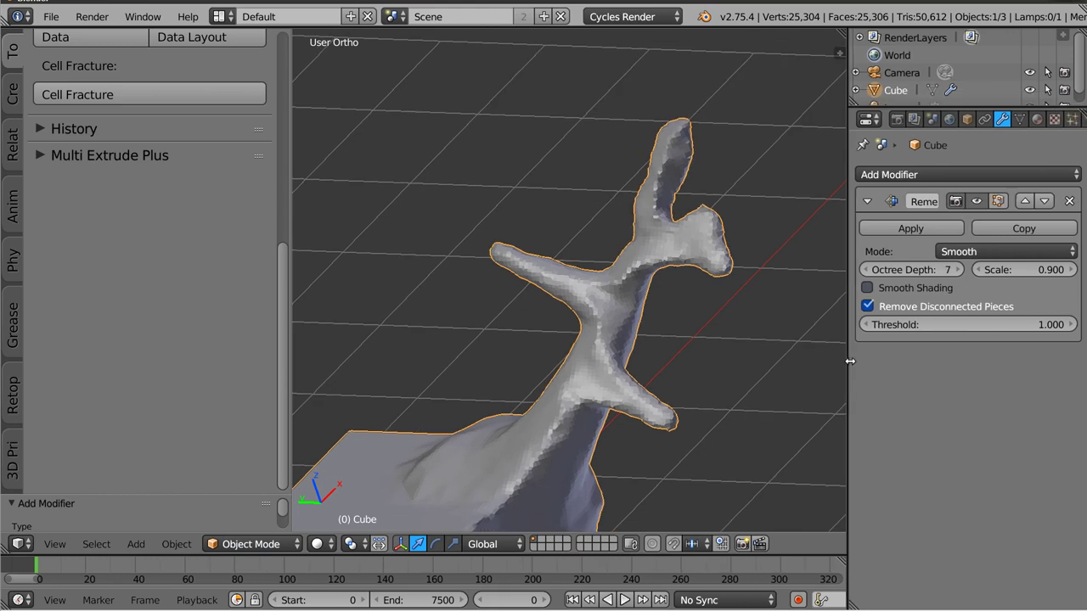
left_click(925, 230)
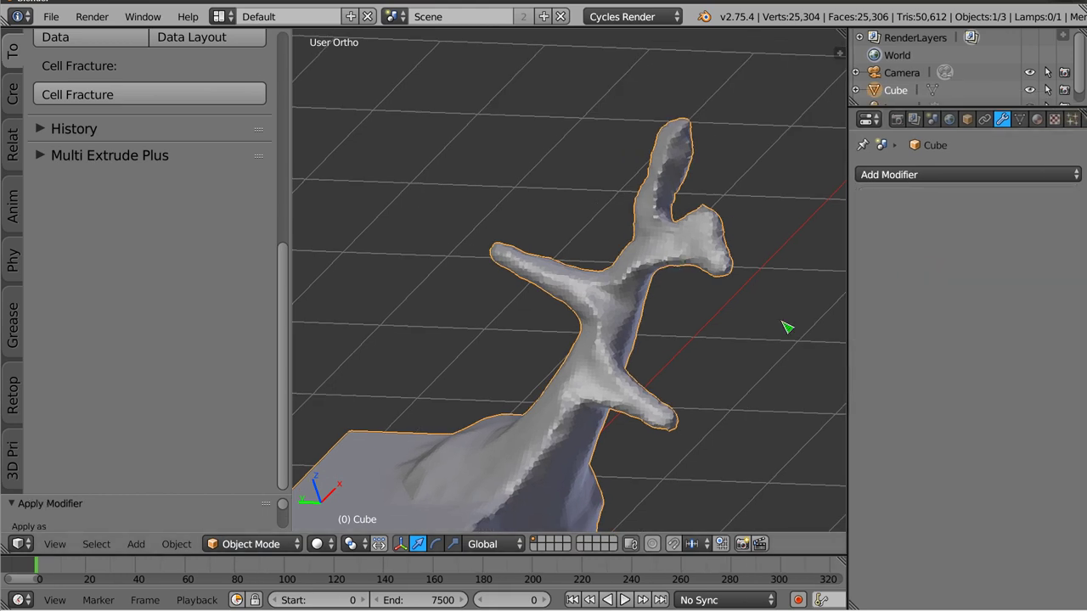
middle_click_drag(616, 271, 647, 245, "shift")
Enter Sculpt Mode and shrink the sculpt brush with F
left_click(252, 544)
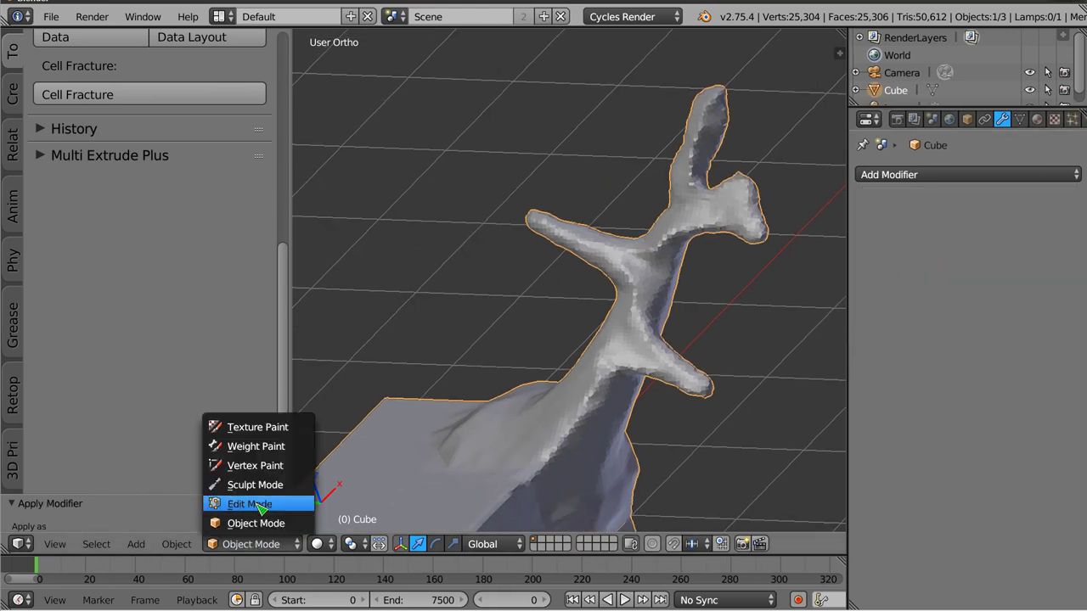
left_click(255, 485)
scroll(594, 266, "up", 2)
middle_click_drag(593, 265, 568, 303, "shift")
key("f")
left_click(446, 293)
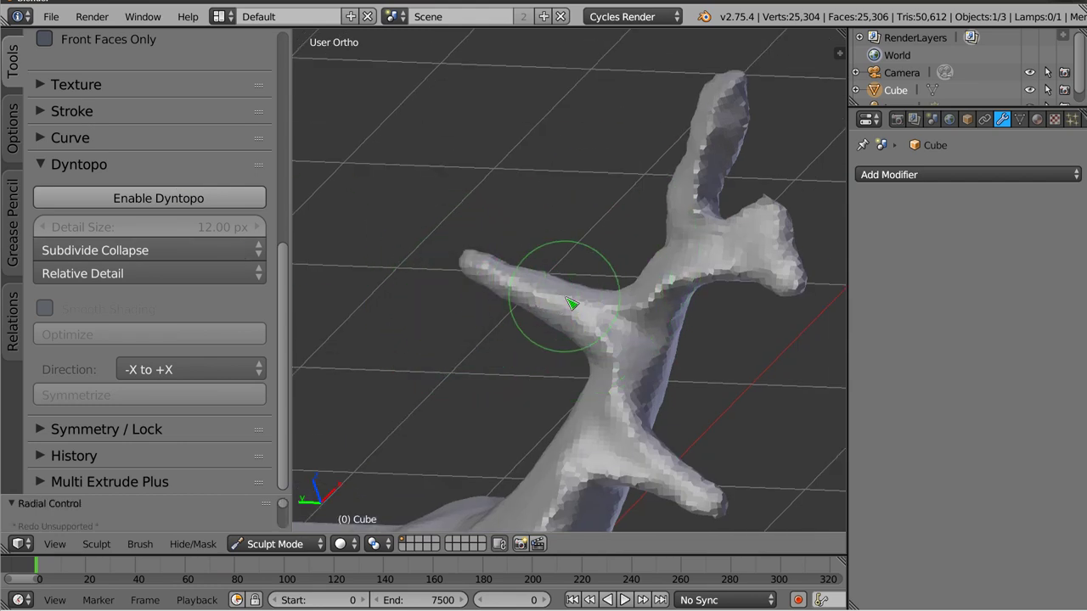
Sculpt a raised bump on the arm and pull up several sharp spikes in wireframe
left_click_drag(572, 303, 582, 263)
left_click_drag(501, 303, 507, 314)
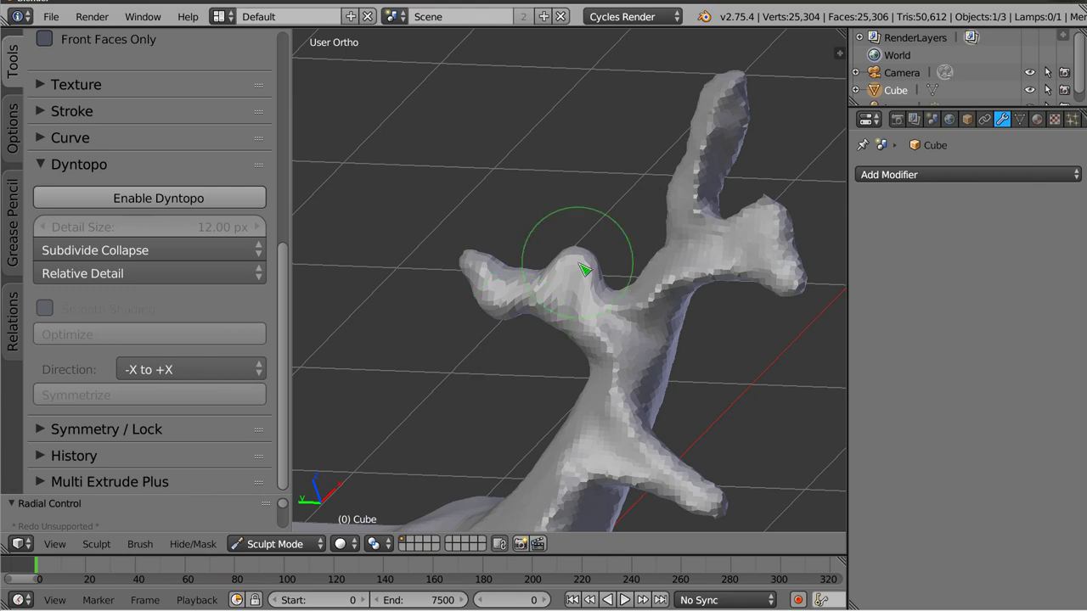
key("z")
scroll(583, 270, "up", 4)
left_click_drag(582, 279, 587, 195)
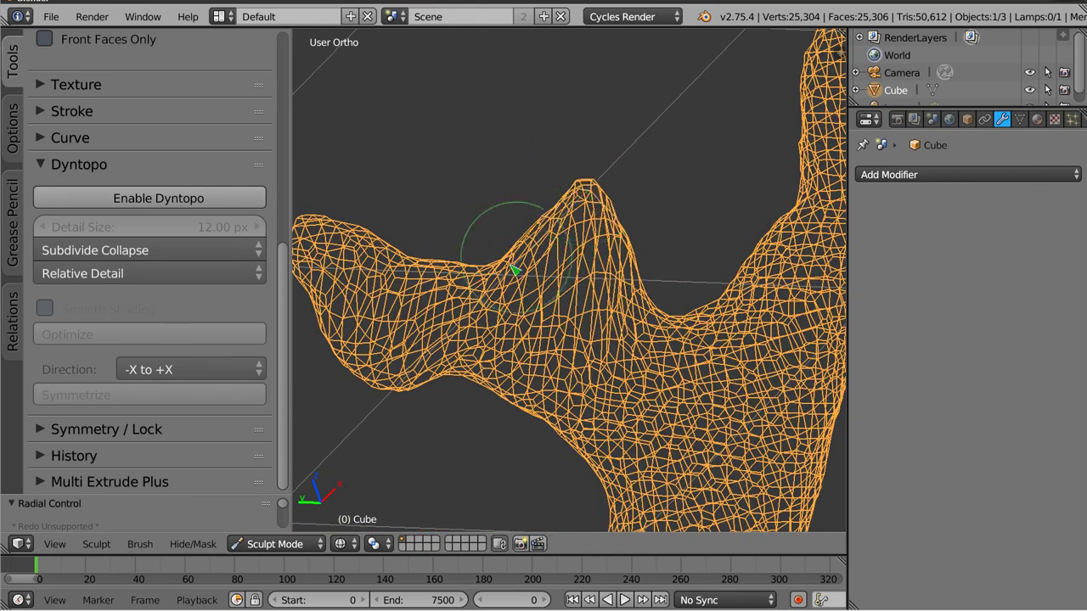
left_click_drag(508, 271, 506, 193)
left_click_drag(457, 270, 454, 196)
left_click_drag(599, 242, 696, 272)
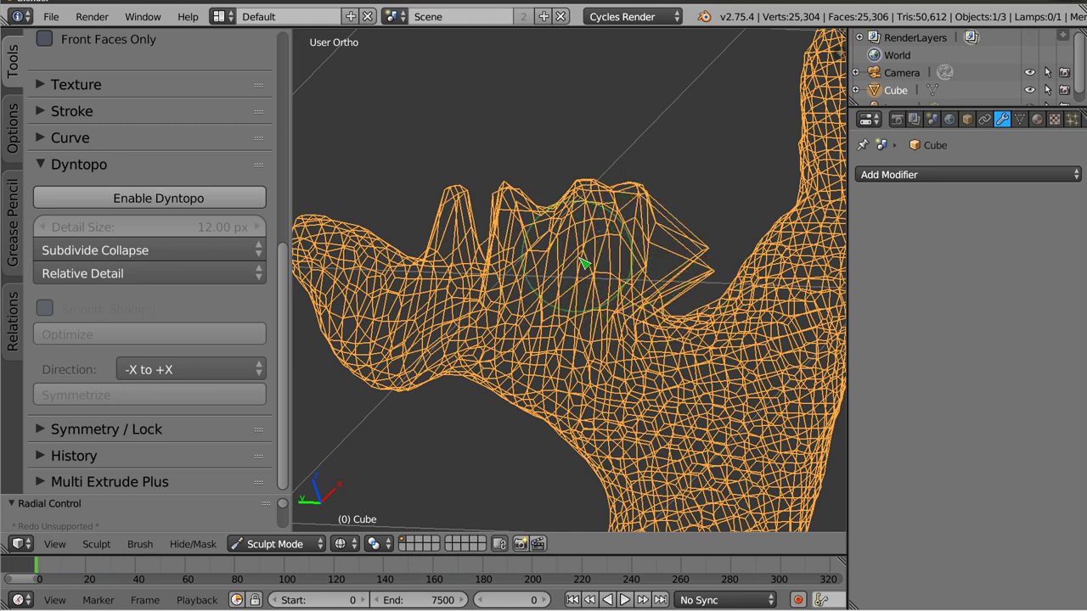
Enable dynamic topology and inspect the sculpt in solid shading from several sides
left_click(118, 198)
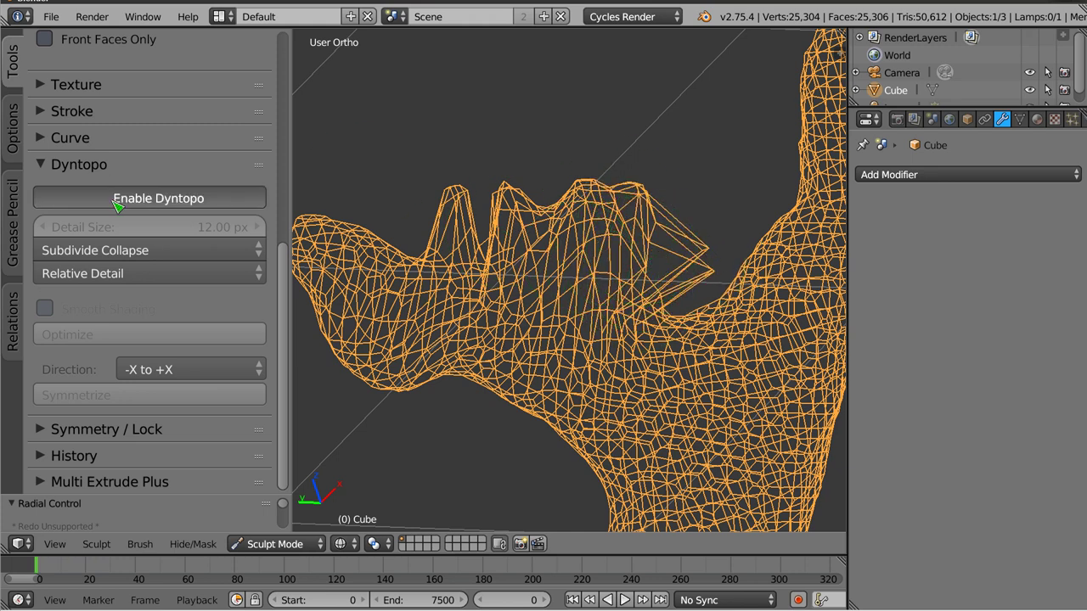
mouse_move(325, 254)
middle_mouse_down()
mouse_move(482, 252)
mouse_move(589, 327)
mouse_move(576, 295)
middle_mouse_up()
key("z")
mouse_move(696, 358)
middle_mouse_down()
mouse_move(634, 412)
mouse_move(686, 417)
mouse_move(662, 438)
middle_mouse_up()
mouse_move(516, 228)
middle_mouse_down()
mouse_move(583, 243)
mouse_move(722, 380)
mouse_move(616, 235)
mouse_move(569, 455)
mouse_move(684, 461)
mouse_move(652, 304)
mouse_move(839, 301)
middle_mouse_up()
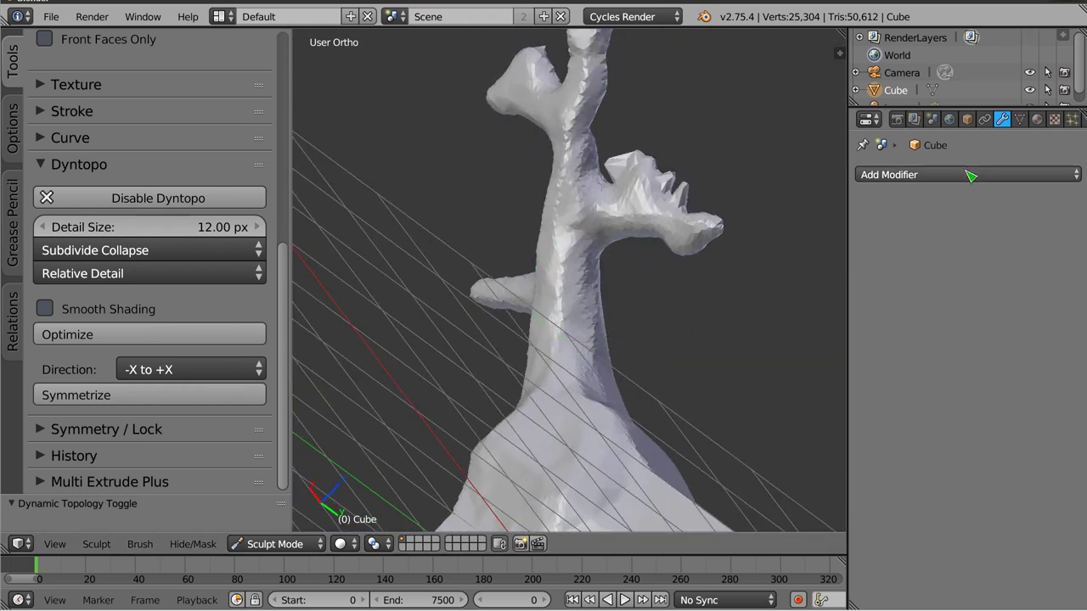
Turn off Dyntopo and add a Multiresolution modifier subdivided to two levels
left_click(968, 175)
left_click(767, 363)
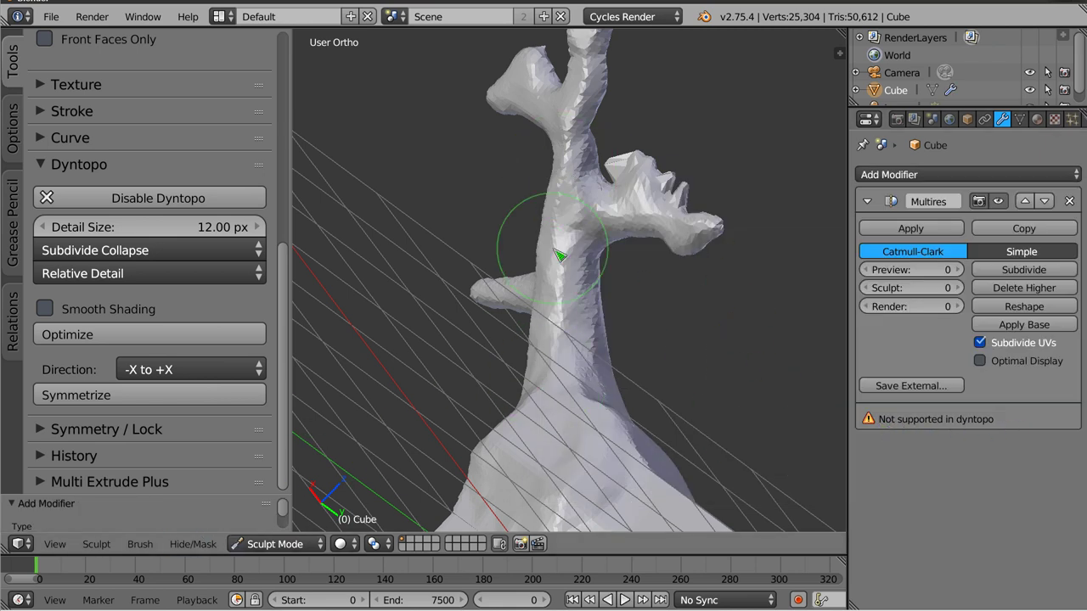
left_click(162, 198)
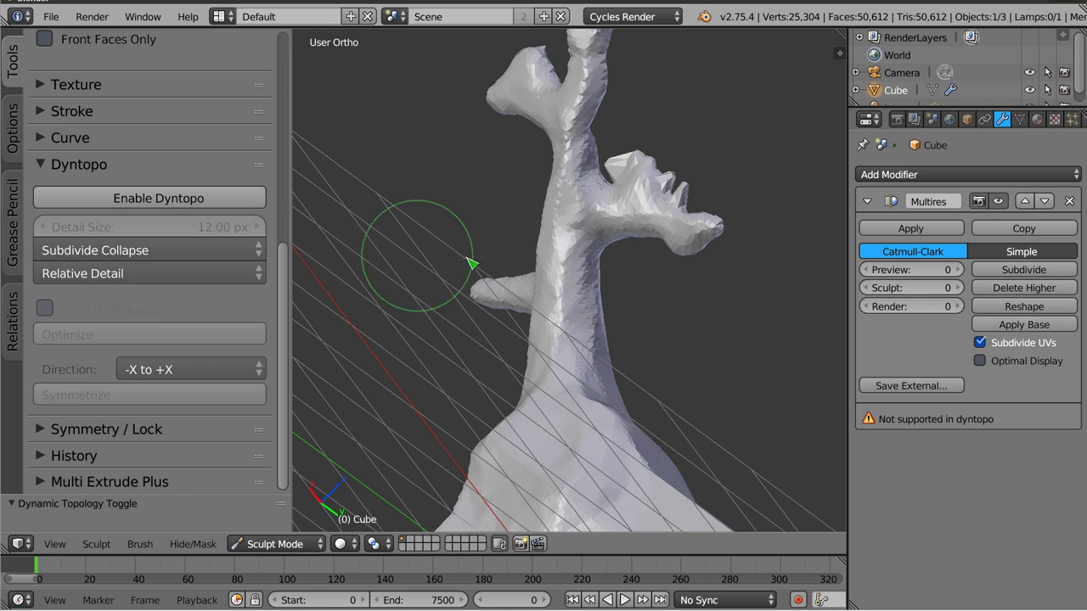
left_click(1071, 203)
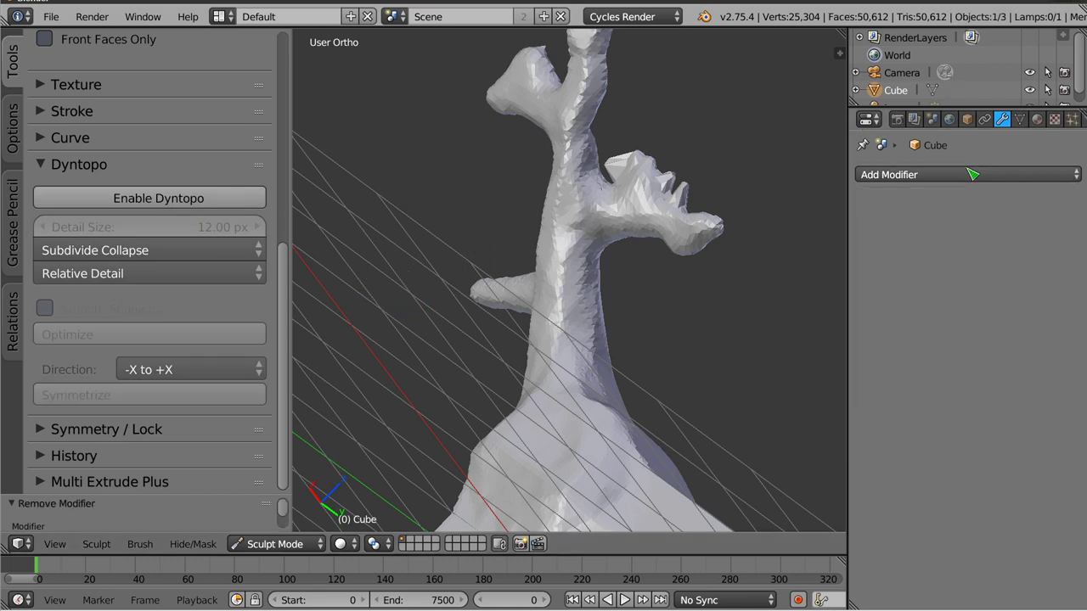
left_click(968, 174)
left_click(784, 358)
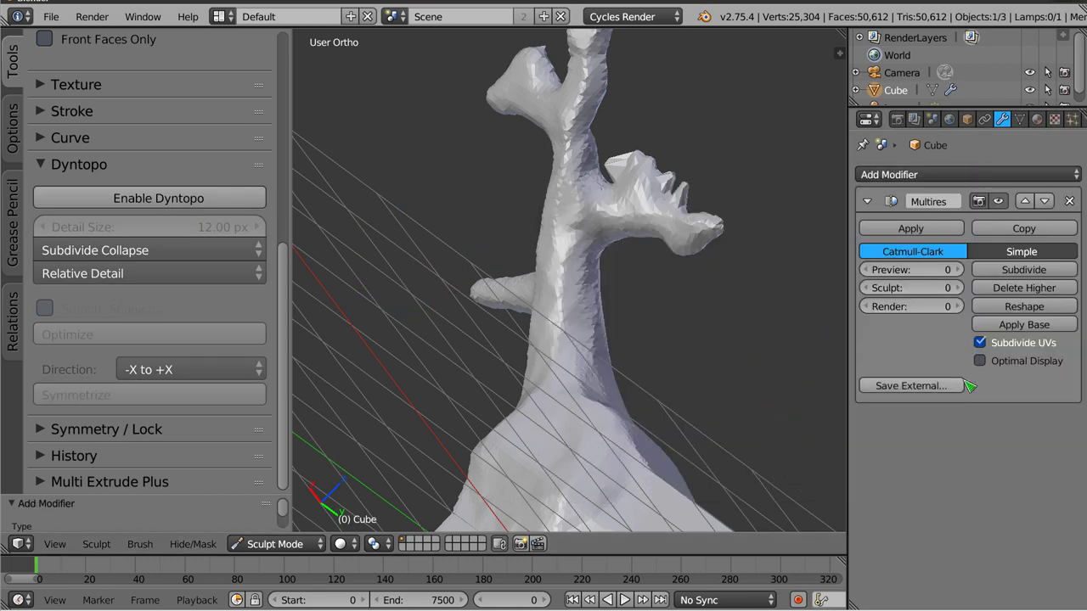
left_click(1023, 271)
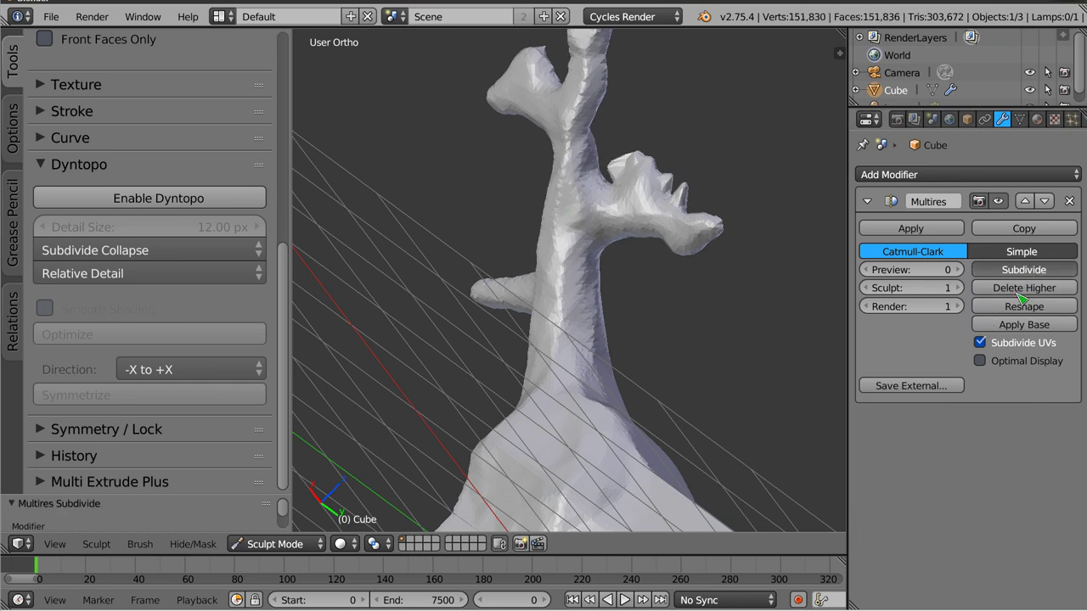
left_click(972, 270)
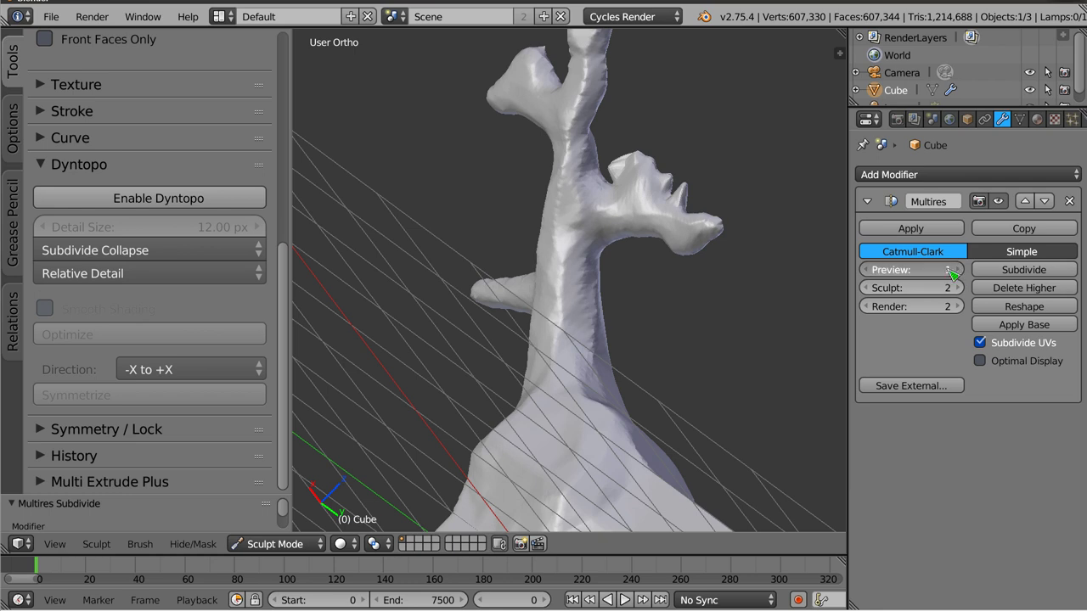
Shrink the brush and sculpt small horn-like spikes and bumps along the trunk
key("f")
left_click(643, 240)
scroll(632, 239, "up", 5)
mouse_move(632, 240)
left_mouse_down()
mouse_move(587, 260)
mouse_move(625, 170)
mouse_move(574, 226)
left_mouse_up()
mouse_move(575, 226)
middle_mouse_down()
mouse_move(603, 219)
mouse_move(503, 262)
middle_mouse_up()
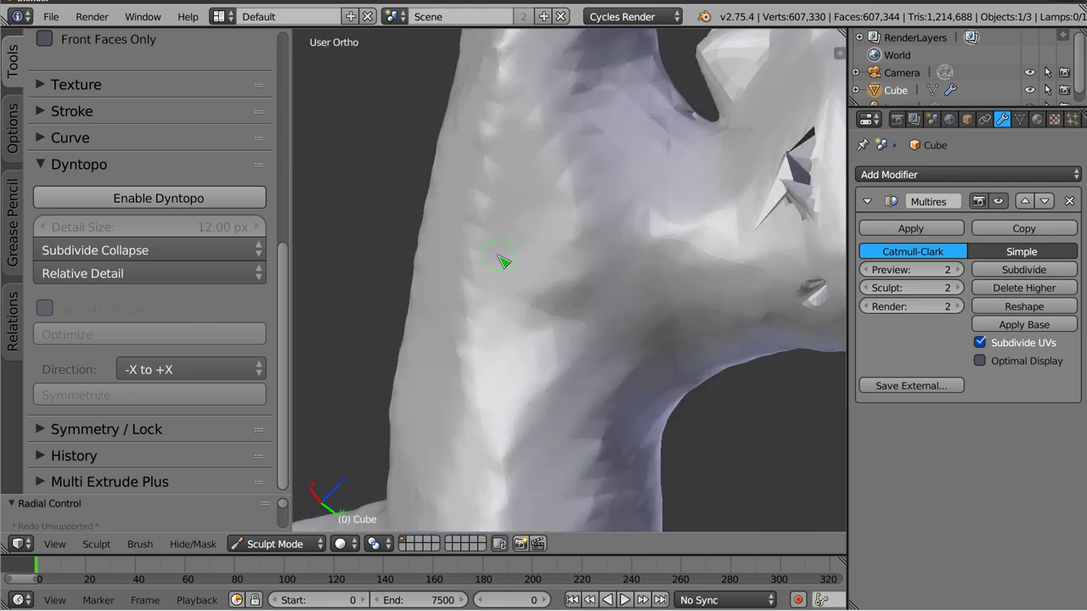
left_click_drag(425, 184, 374, 181)
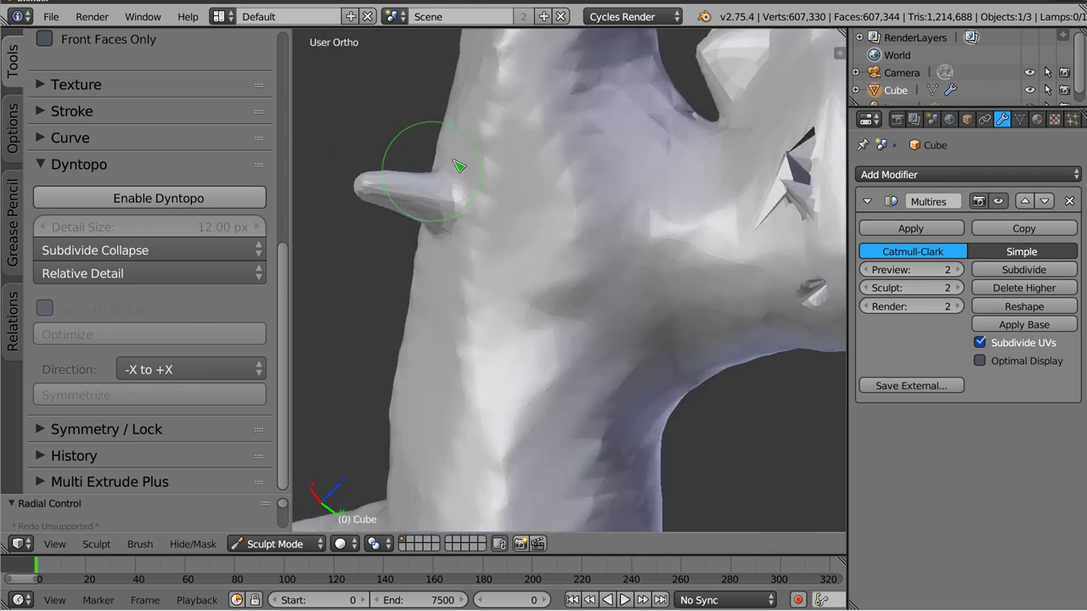
left_click_drag(475, 114, 442, 103)
left_click_drag(432, 313, 373, 307)
left_click_drag(646, 407, 704, 455)
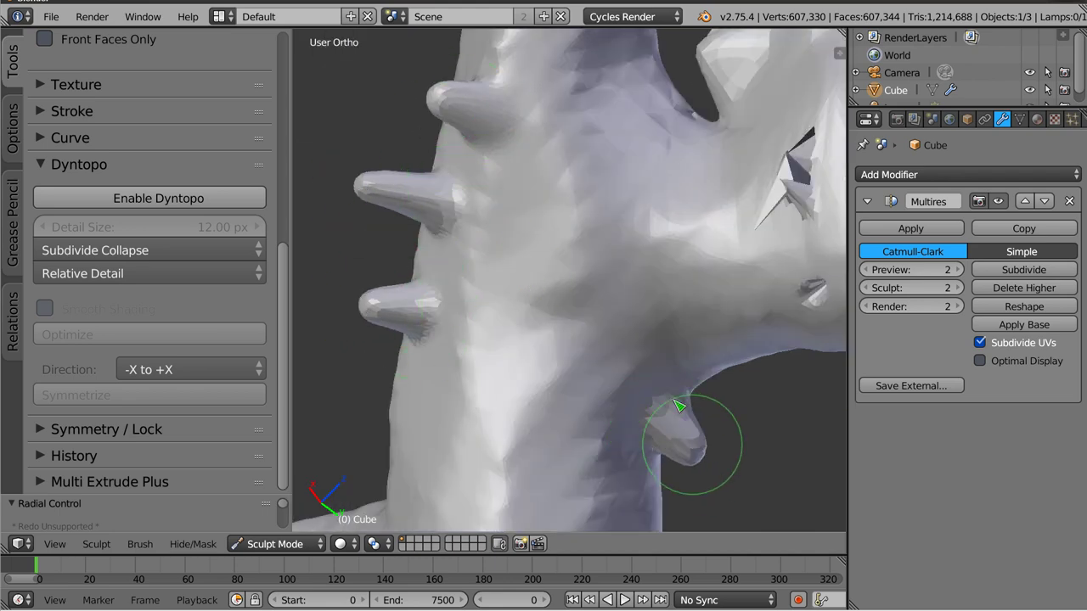
left_click_drag(734, 373, 753, 357)
mouse_move(609, 306)
middle_mouse_down()
mouse_move(691, 224)
mouse_move(566, 209)
mouse_move(538, 266)
mouse_move(645, 284)
middle_mouse_up()
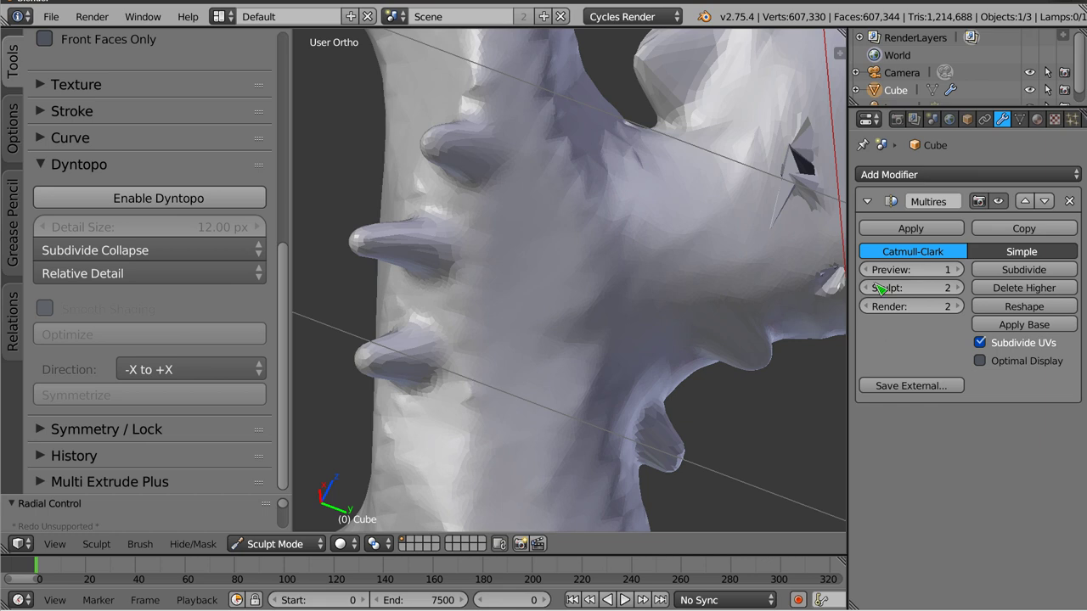
Lower the Multires levels to 1 and view the sculpt in wireframe
left_click(864, 288)
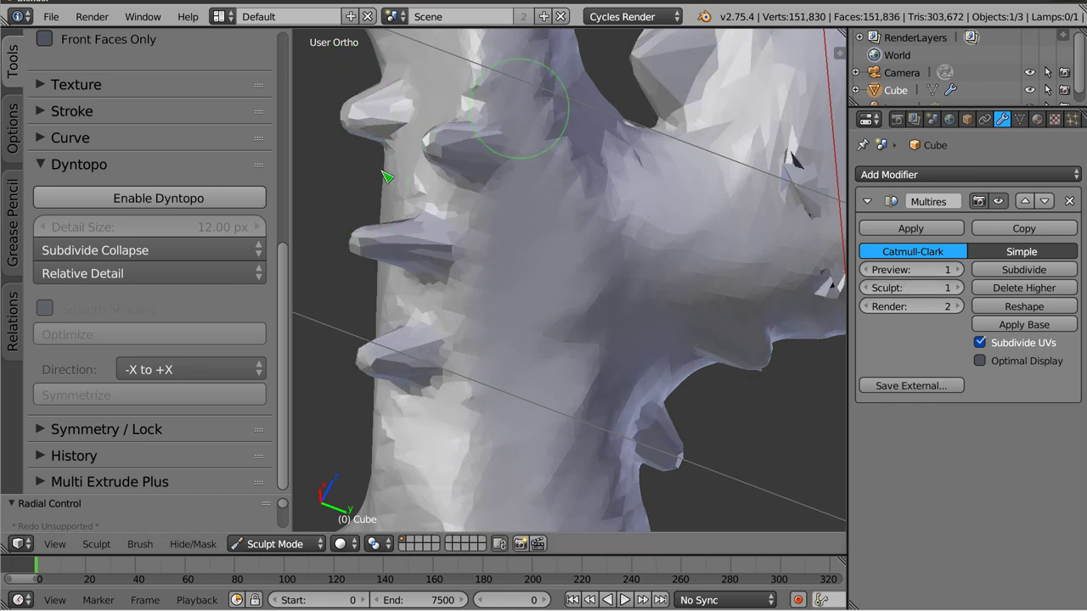
scroll(551, 285, "down", 5)
mouse_move(574, 295)
middle_mouse_down()
mouse_move(609, 353)
mouse_move(545, 297)
middle_mouse_up()
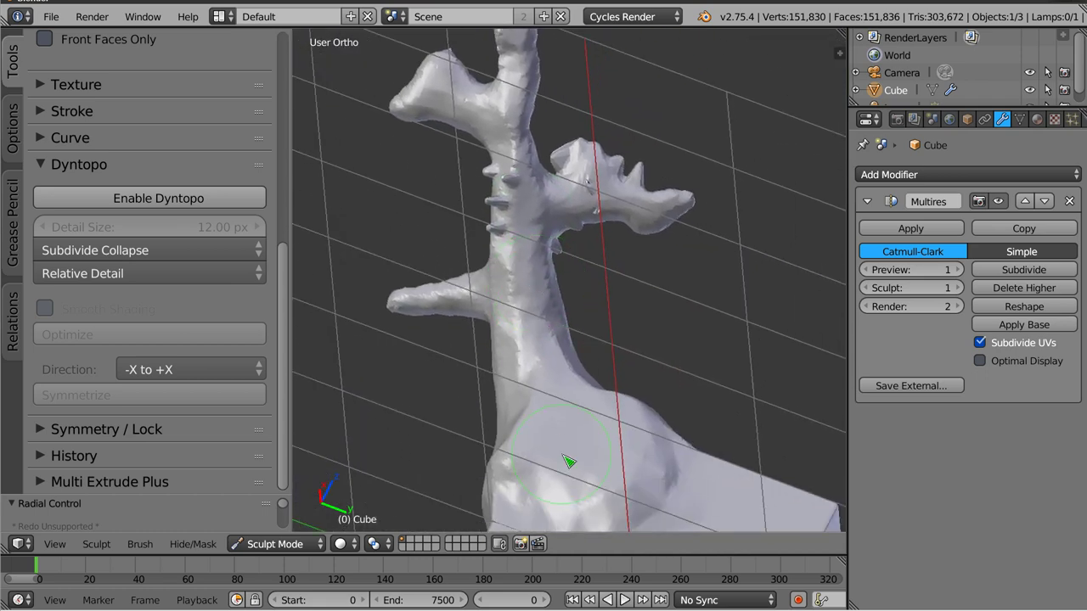
key("z")
scroll(543, 255, "up", 2)
scroll(509, 246, "up", 3)
Drop the Multires preview and sculpt levels to 0, showing the 25,304-vert base mesh
scroll(543, 288, "up", 3)
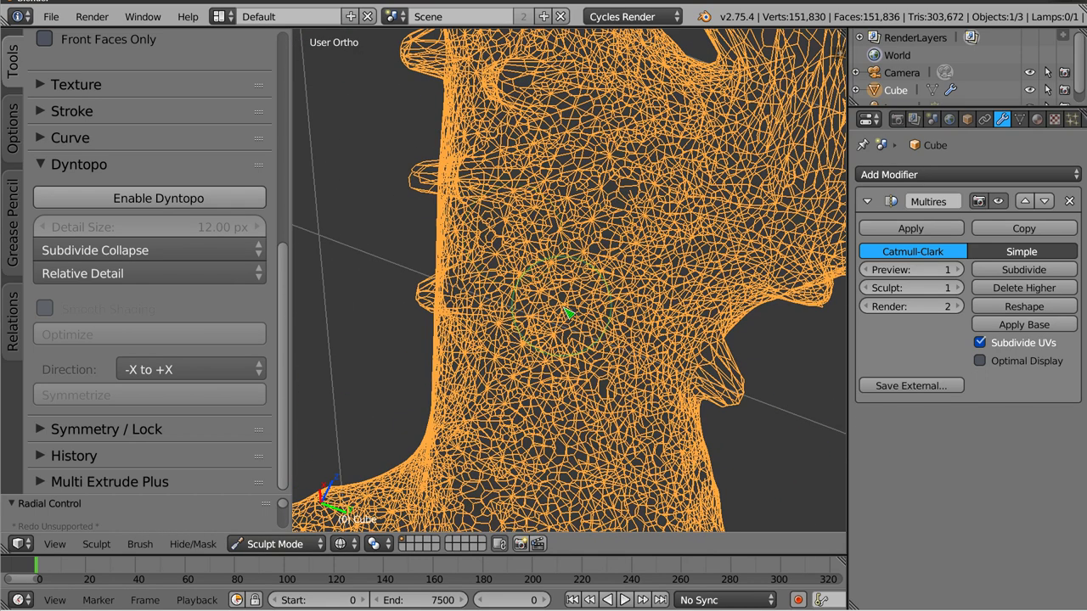
middle_click_drag(564, 312, 617, 287, "shift")
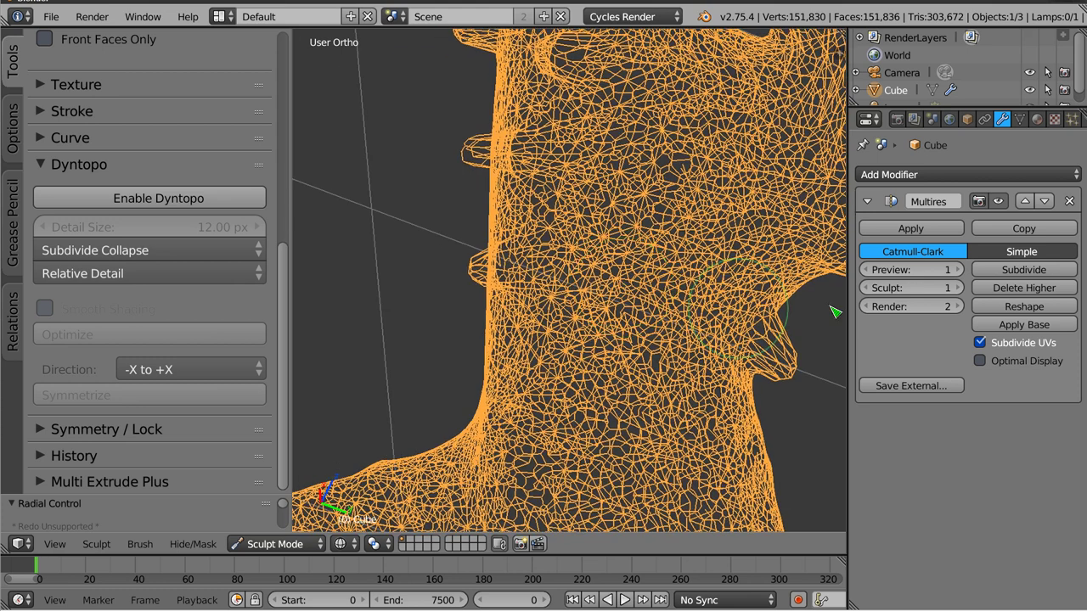
left_click(865, 269)
middle_click_drag(586, 185, 582, 214, "shift")
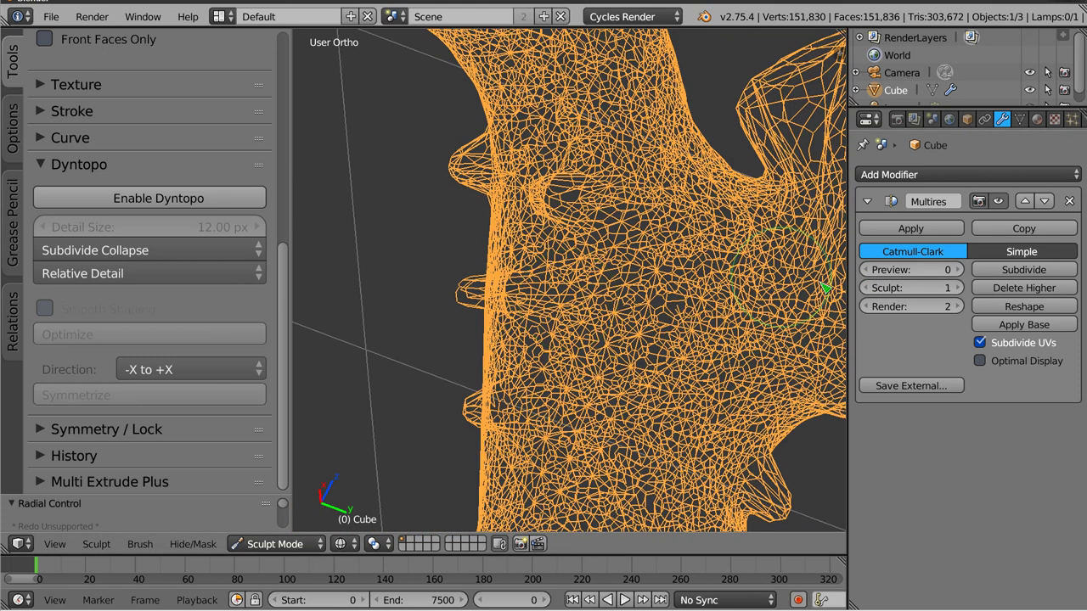
mouse_move(651, 386)
middle_mouse_down()
mouse_move(674, 369)
mouse_move(623, 364)
mouse_move(636, 297)
mouse_move(569, 287)
mouse_move(561, 254)
mouse_move(570, 243)
mouse_move(614, 308)
mouse_move(597, 259)
mouse_move(545, 296)
middle_mouse_up()
key("z")
key("z")
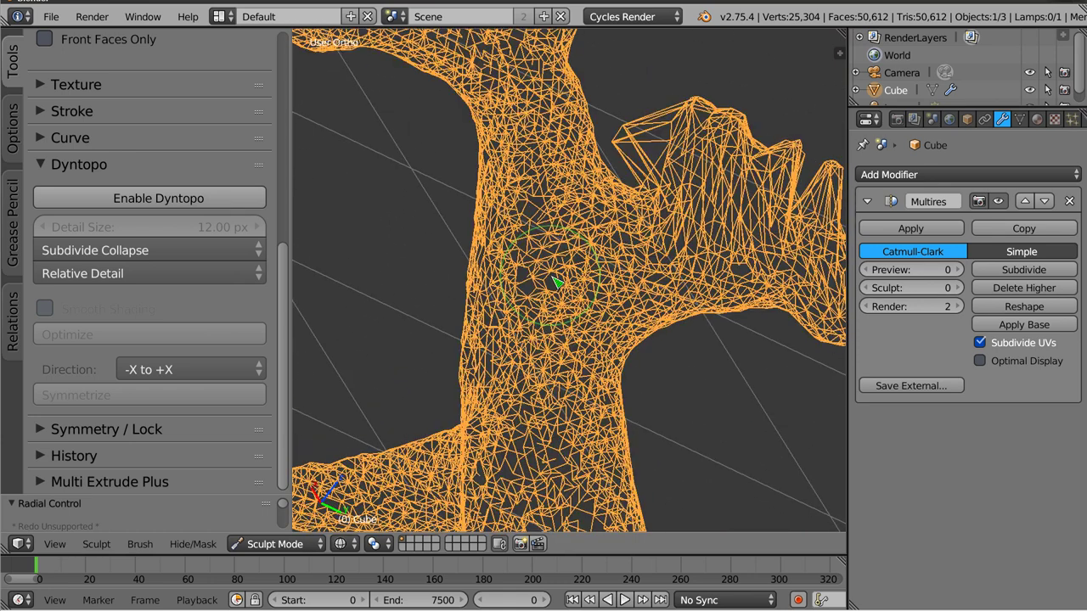
scroll(578, 196, "down", 3)
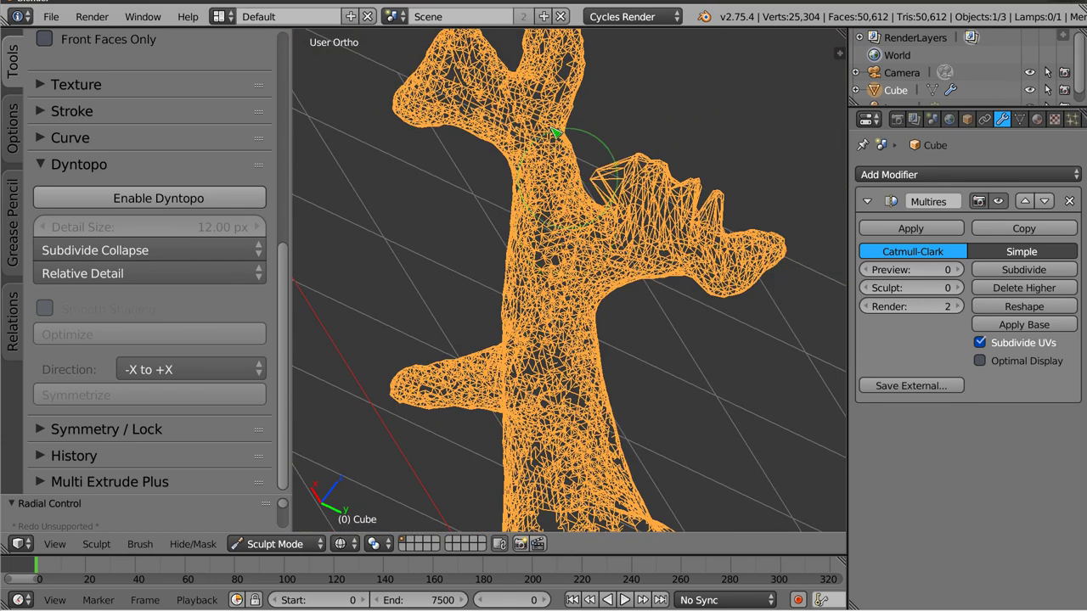
Enable dynamic topology and sculpt a small stroke on the tree's upper branch
left_click(1069, 202)
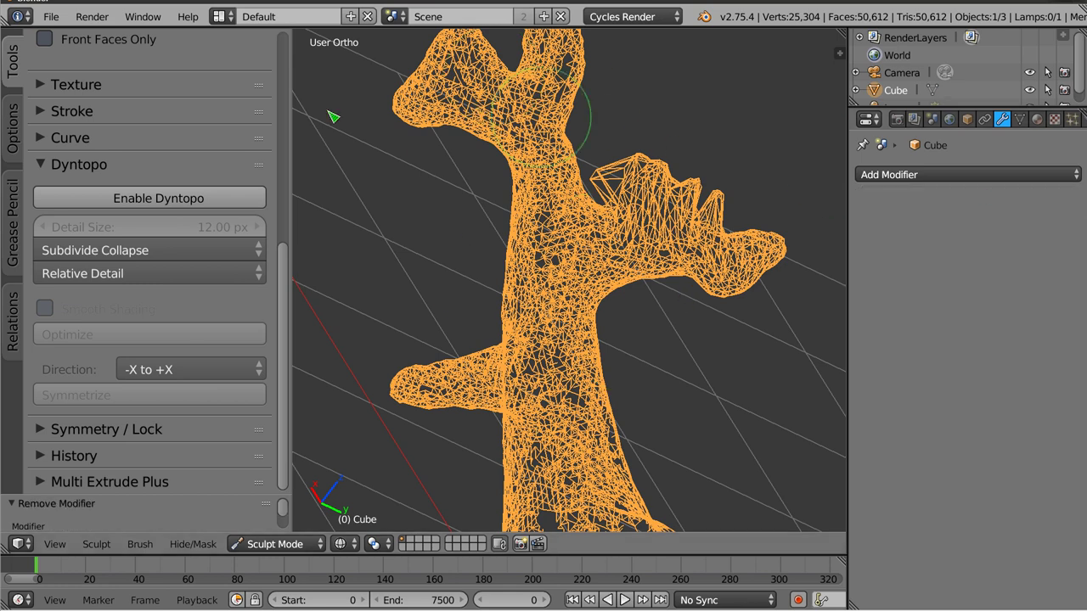
left_click(163, 198)
middle_click_drag(537, 161, 522, 267, "shift")
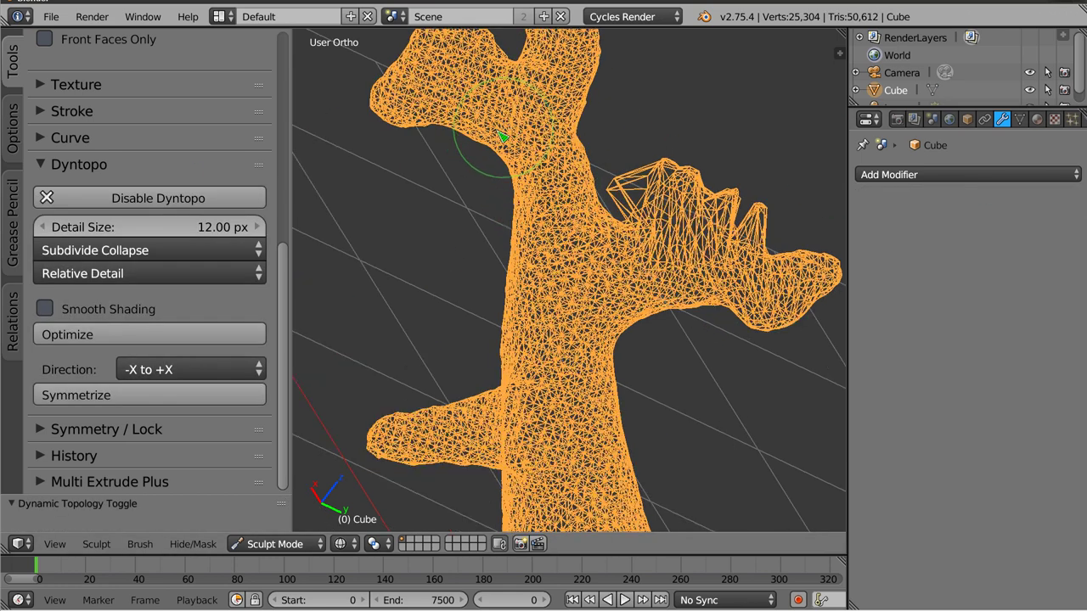
mouse_move(645, 357)
middle_mouse_down()
mouse_move(631, 417)
mouse_move(686, 437)
mouse_move(670, 339)
middle_mouse_up()
left_click_drag(670, 339, 677, 336)
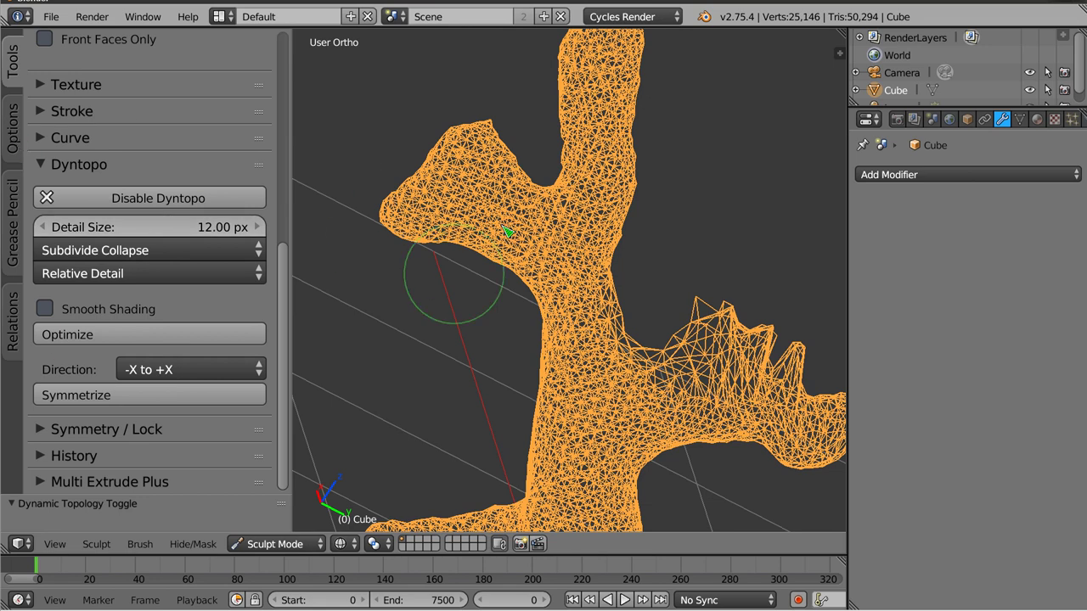
Return to Object Mode and delete the tree mesh, leaving camera and lamp
key("Tab")
key("Tab")
key("x")
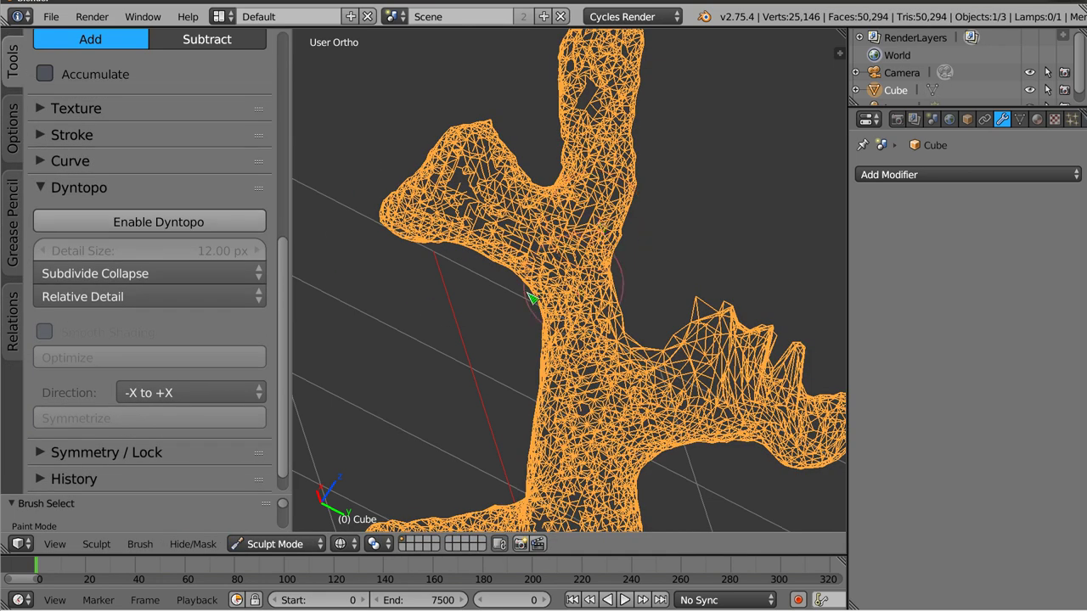
left_click(276, 544)
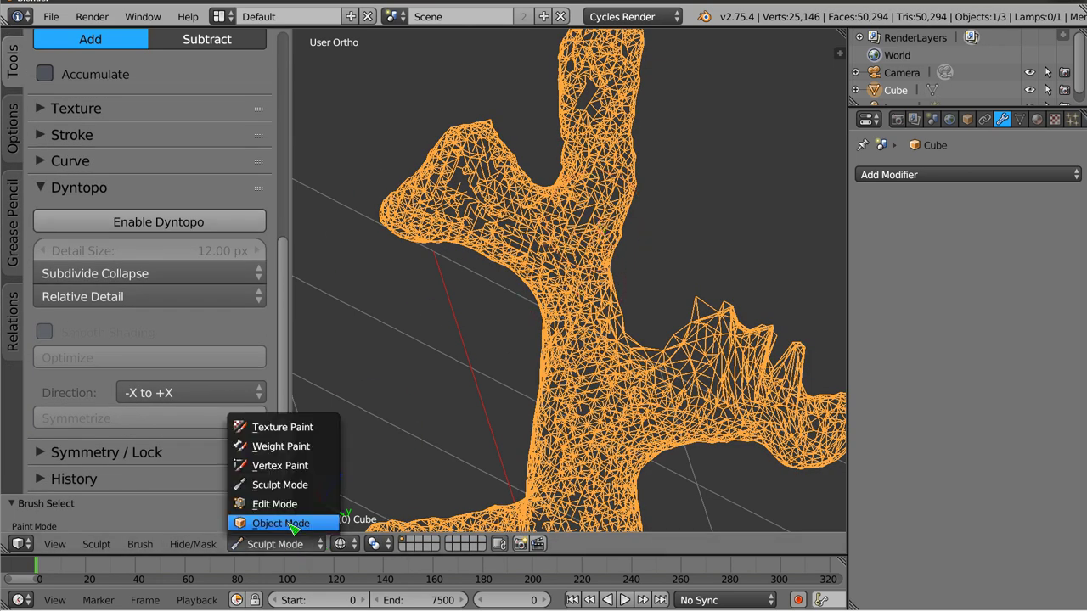
left_click(281, 522)
key("Delete")
Add a new plane at the origin from the front view, shown in solid shading
scroll(585, 281, "down", 3)
key("KP_1")
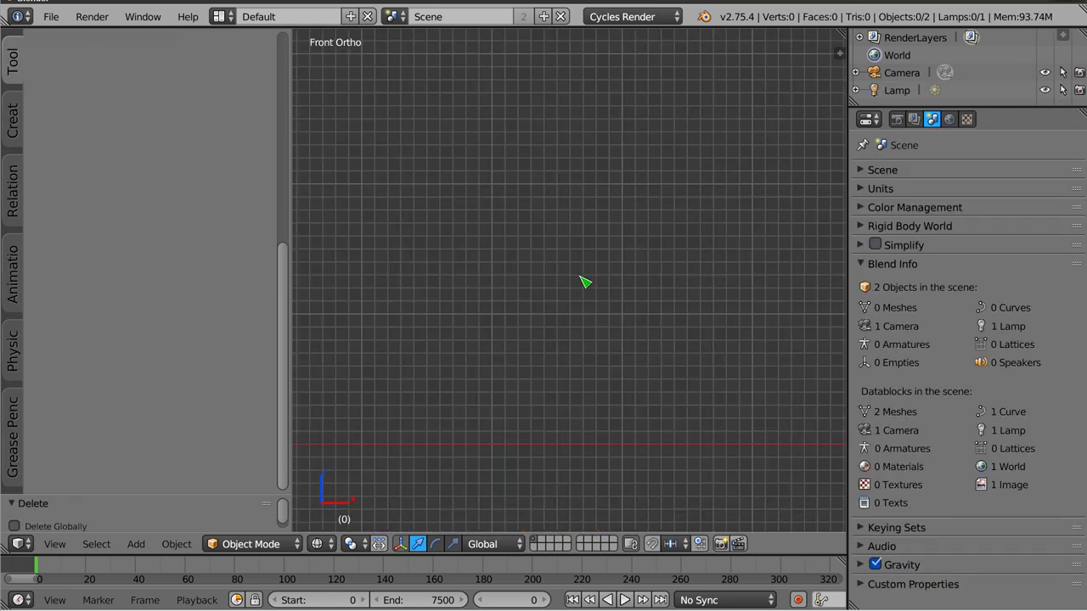
key("shift+a")
mouse_move(585, 281)
left_click(641, 277)
scroll(585, 311, "down", 2)
middle_click_drag(585, 311, 619, 286)
scroll(619, 286, "up", 2)
key("z")
Put the plane into Sculpt Mode with dynamic topology enabled
mouse_move(518, 289)
middle_mouse_down()
mouse_move(546, 299)
mouse_move(635, 427)
middle_mouse_up()
scroll(565, 346, "up", 2)
scroll(631, 364, "up", 2)
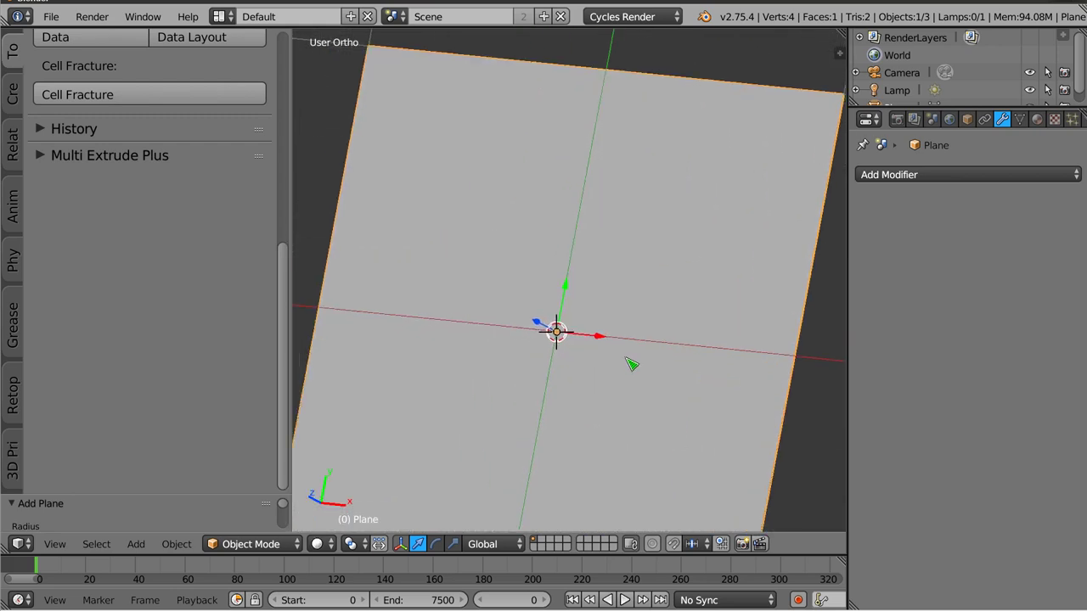
left_click(293, 546)
left_click(246, 487)
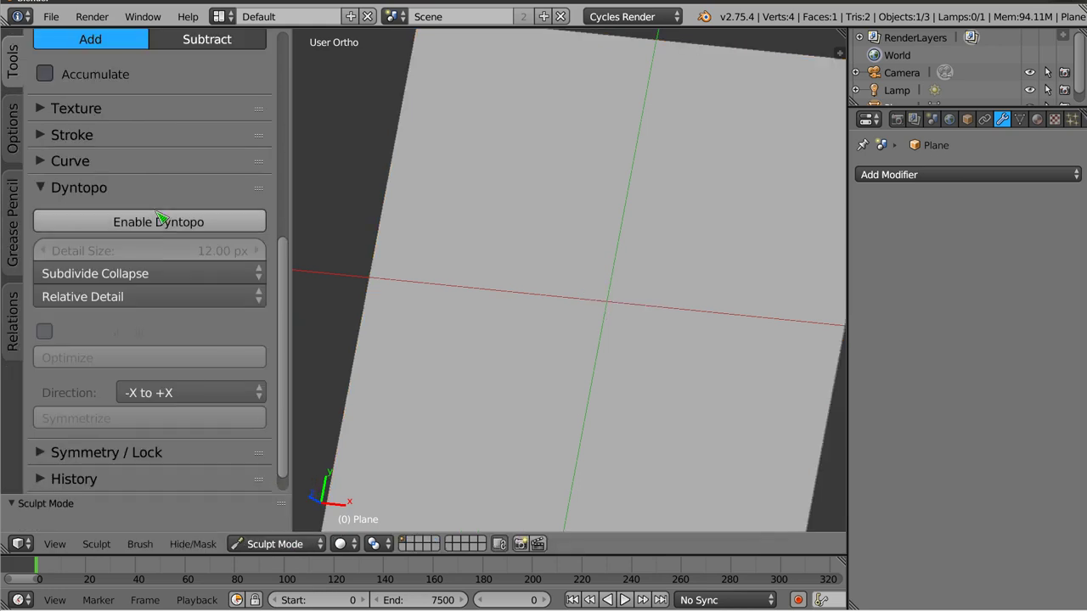
left_click(160, 219)
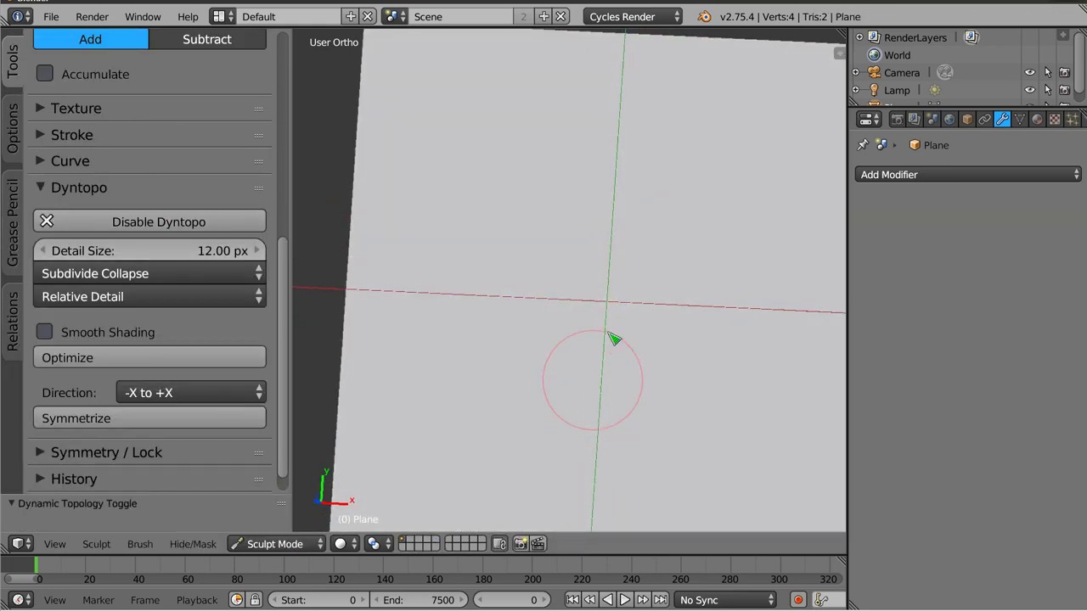
Maximize the 3D view and sculpt a ridge across the top at 12 px detail
key("ctrl+Up")
mouse_move(719, 269)
middle_mouse_down()
mouse_move(618, 328)
mouse_move(645, 296)
mouse_move(670, 315)
middle_mouse_up()
left_click_drag(432, 85, 972, 146)
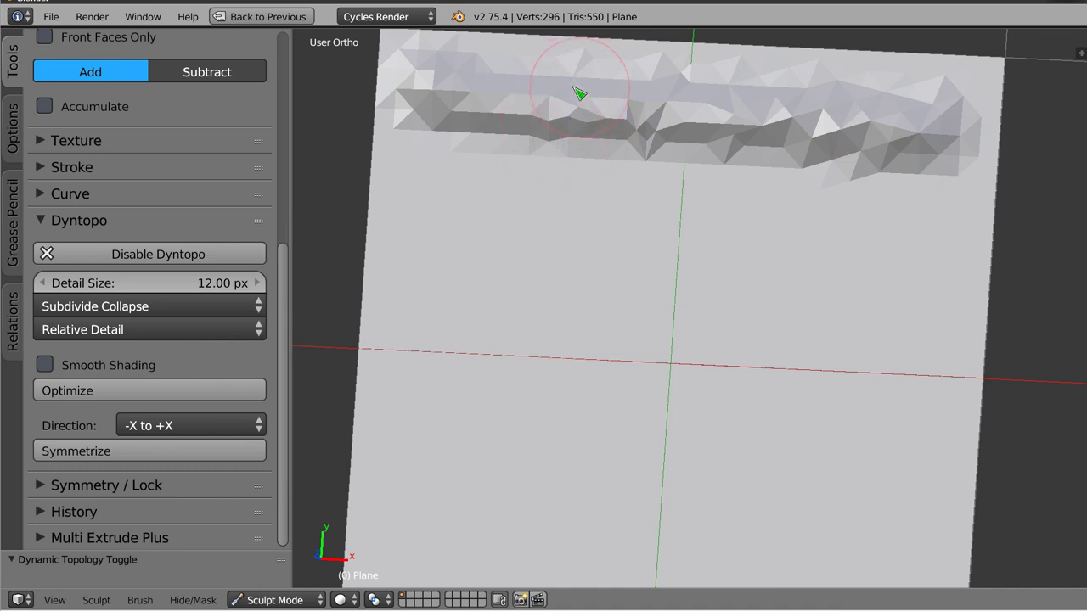
middle_click_drag(585, 133, 576, 149, "shift")
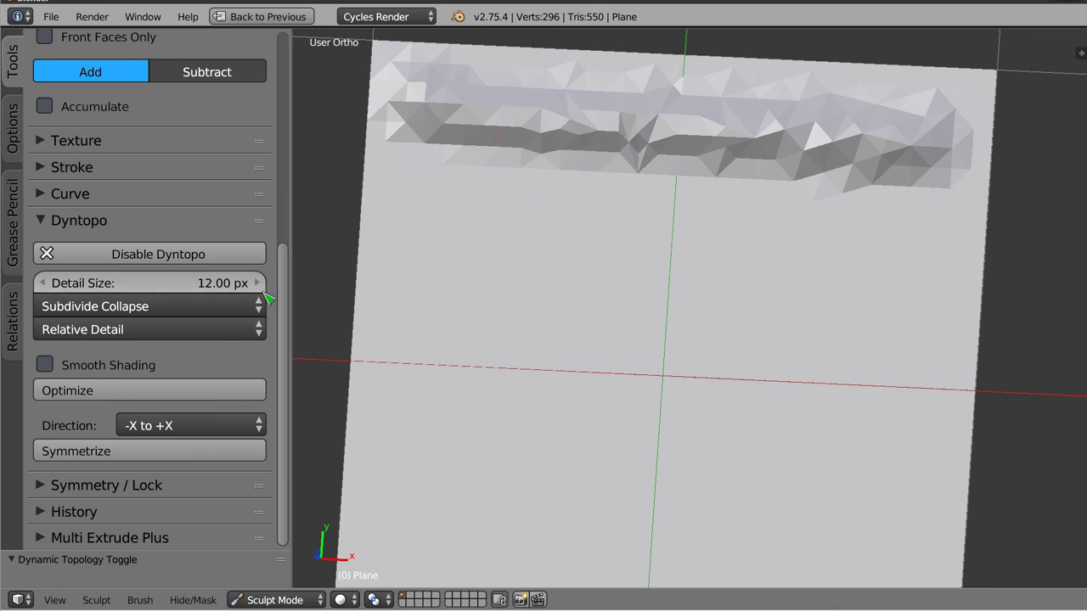
Raise Detail Size to 31.20 px and sculpt a coarser second ridge below
left_click(183, 290)
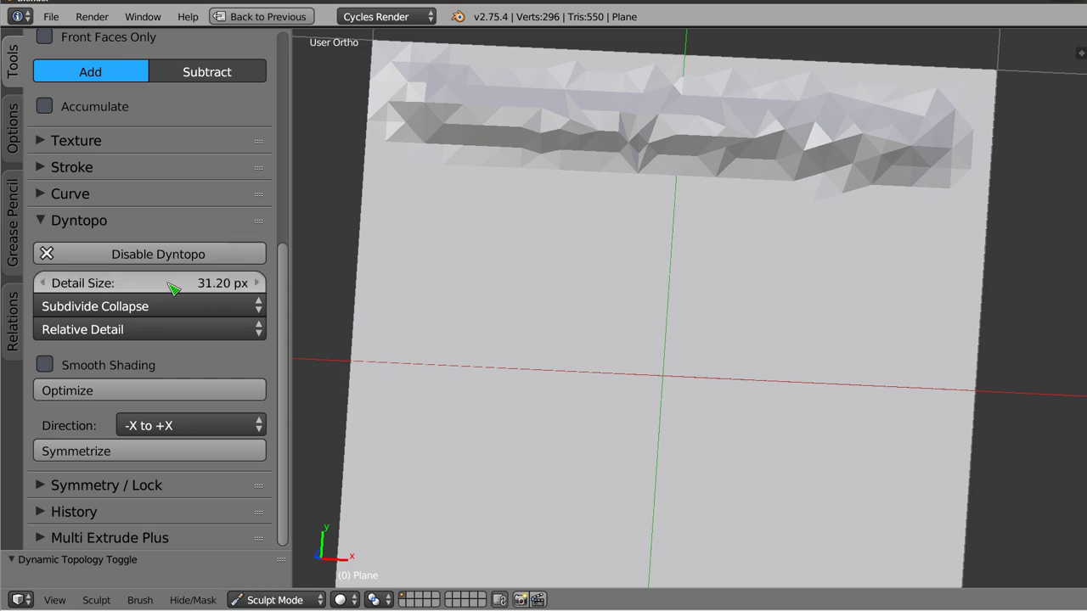
left_click_drag(407, 281, 899, 315)
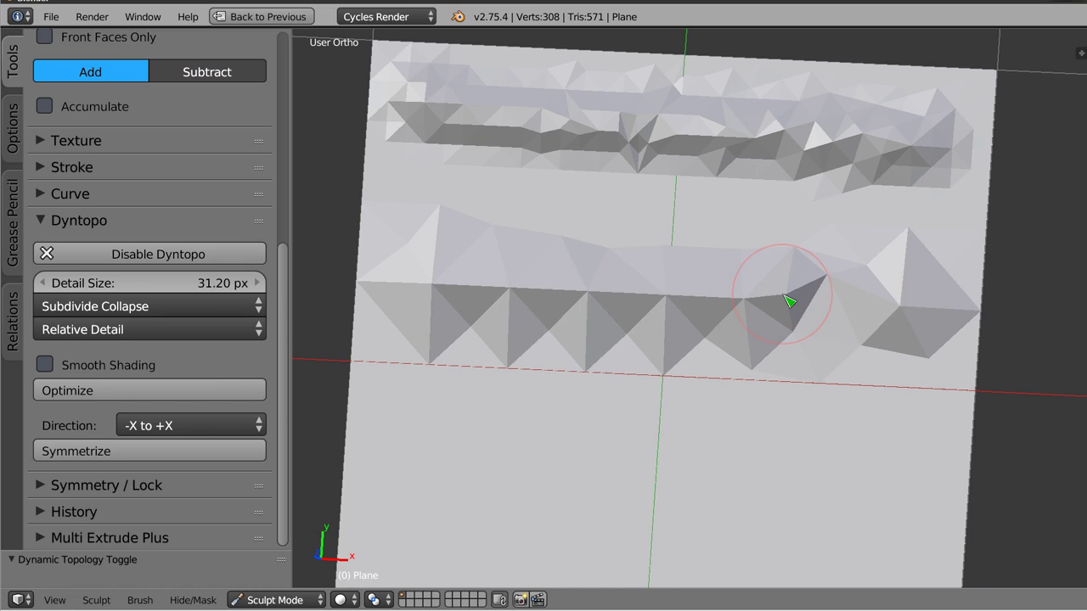
key("z")
mouse_move(696, 255)
middle_mouse_down()
mouse_move(589, 246)
mouse_move(611, 226)
middle_mouse_up()
key("z")
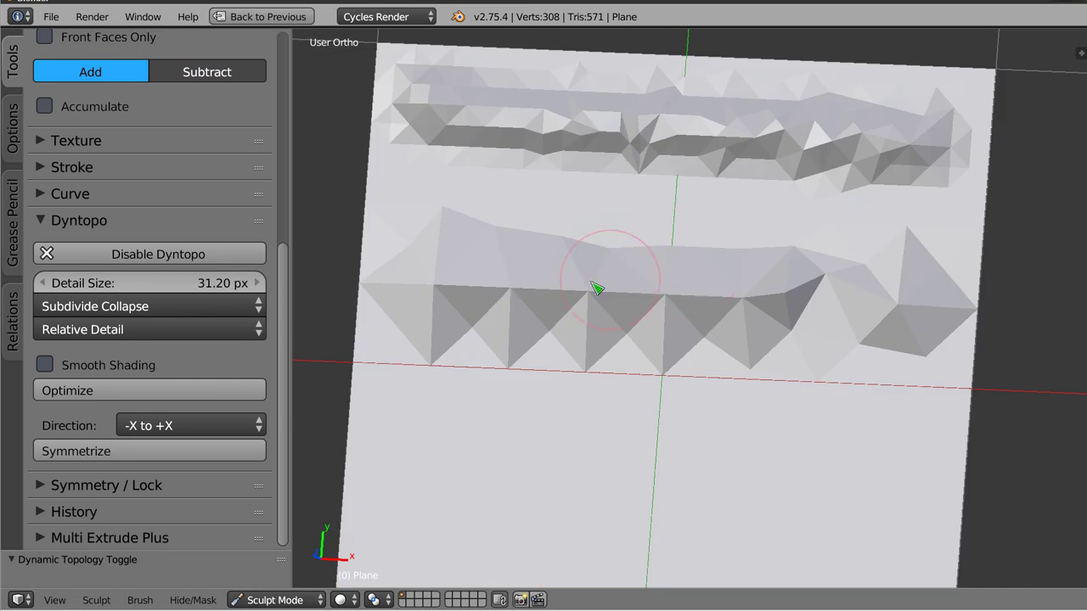
middle_click_drag(670, 307, 690, 300, "shift")
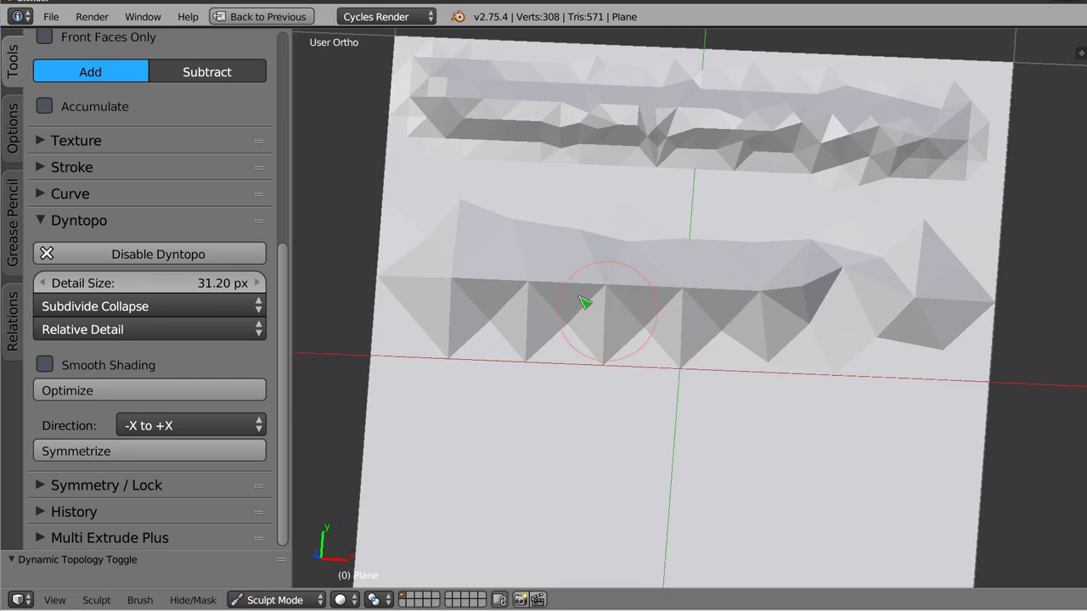
Lower Detail Size to 3.20 px and sculpt a fine ridge across the lower plane
mouse_move(133, 283)
left_mouse_down()
mouse_move(101, 283)
mouse_move(223, 293)
left_mouse_up()
type("3.2")
mouse_move(403, 415)
left_mouse_down()
mouse_move(795, 451)
mouse_move(934, 451)
left_mouse_up()
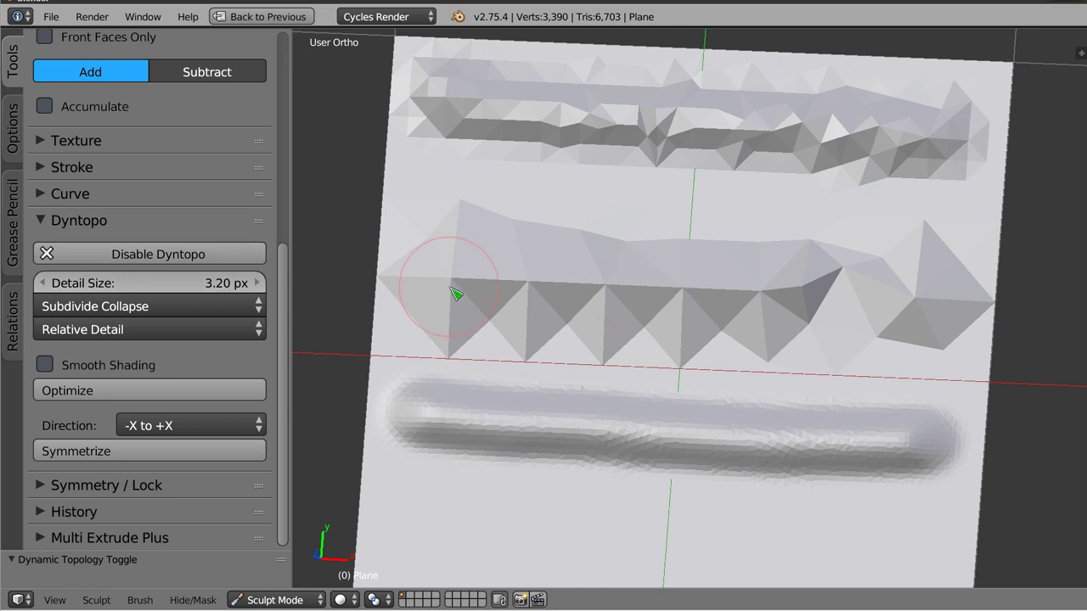
left_click(185, 307)
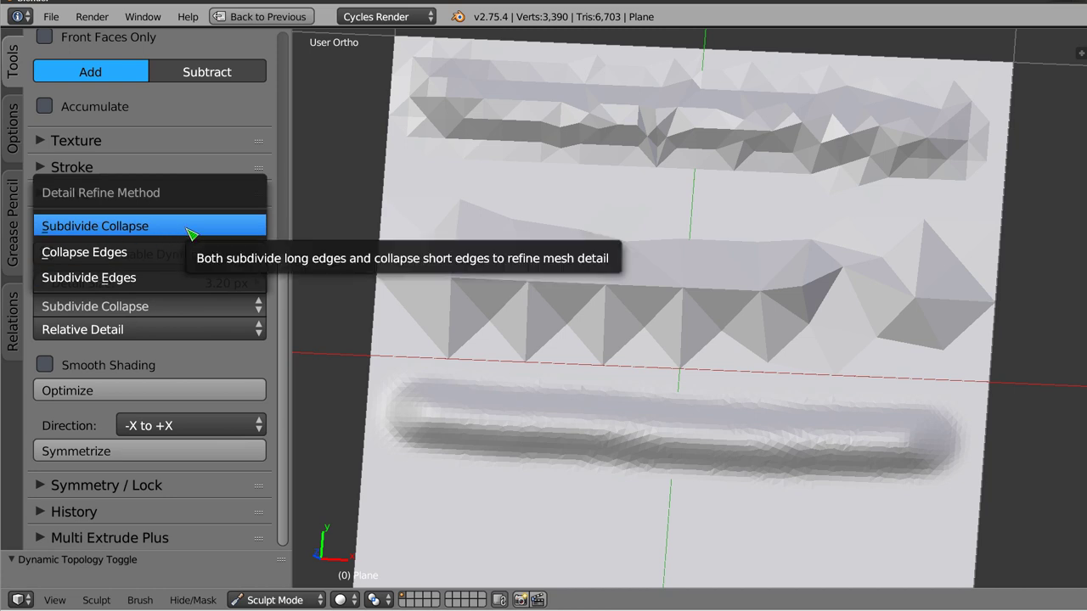
Enter 15 px as the Dyntopo Detail Size and stroke a ridge across the plane's middle
left_click_drag(146, 280, 154, 280)
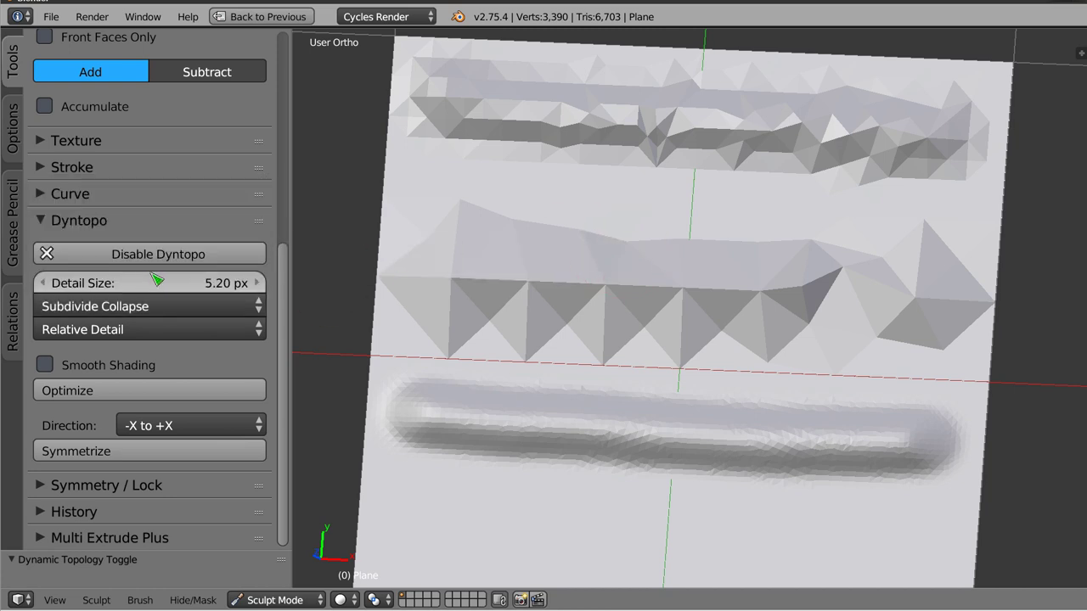
left_click(154, 281)
key("Return")
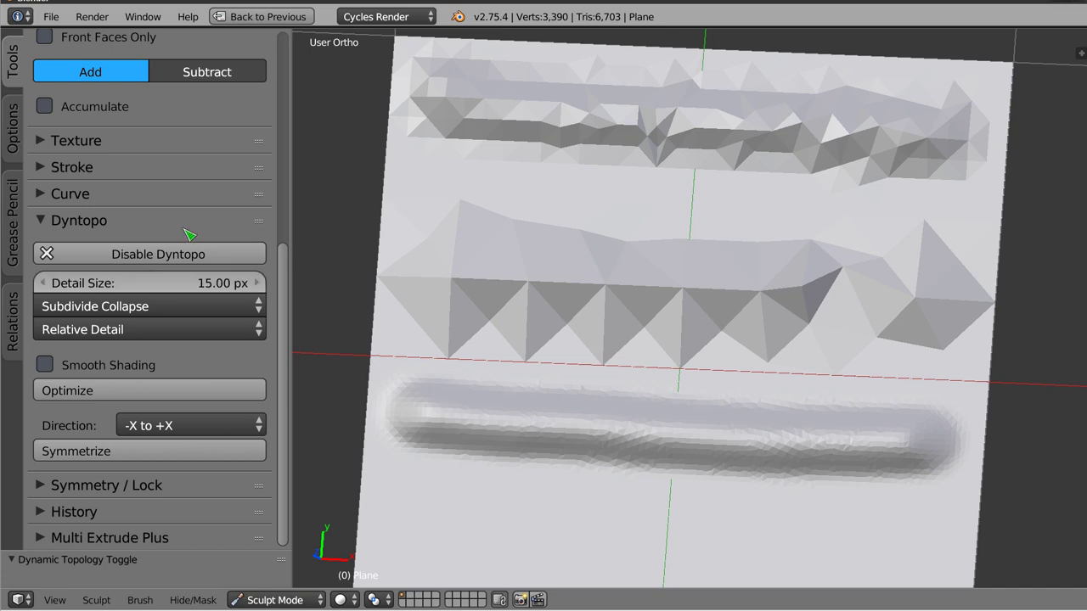
mouse_move(385, 193)
left_mouse_down()
mouse_move(962, 226)
mouse_move(907, 288)
mouse_move(497, 262)
mouse_move(563, 328)
mouse_move(993, 343)
mouse_move(775, 248)
left_mouse_up()
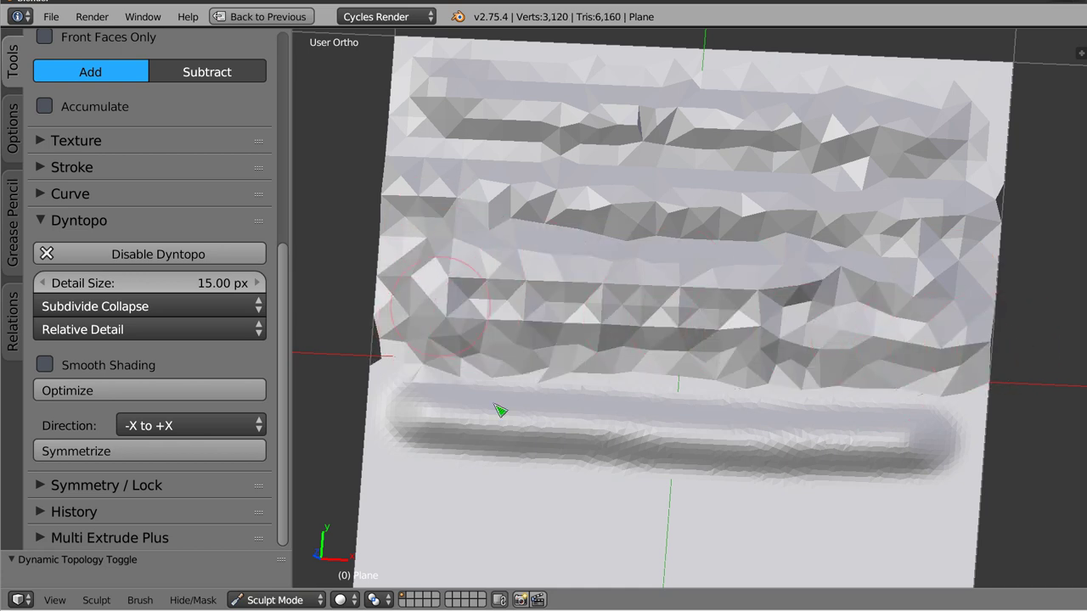
Coarsen the dense lower-left band with 15 px strokes, checking the triangles in wireframe
key("z")
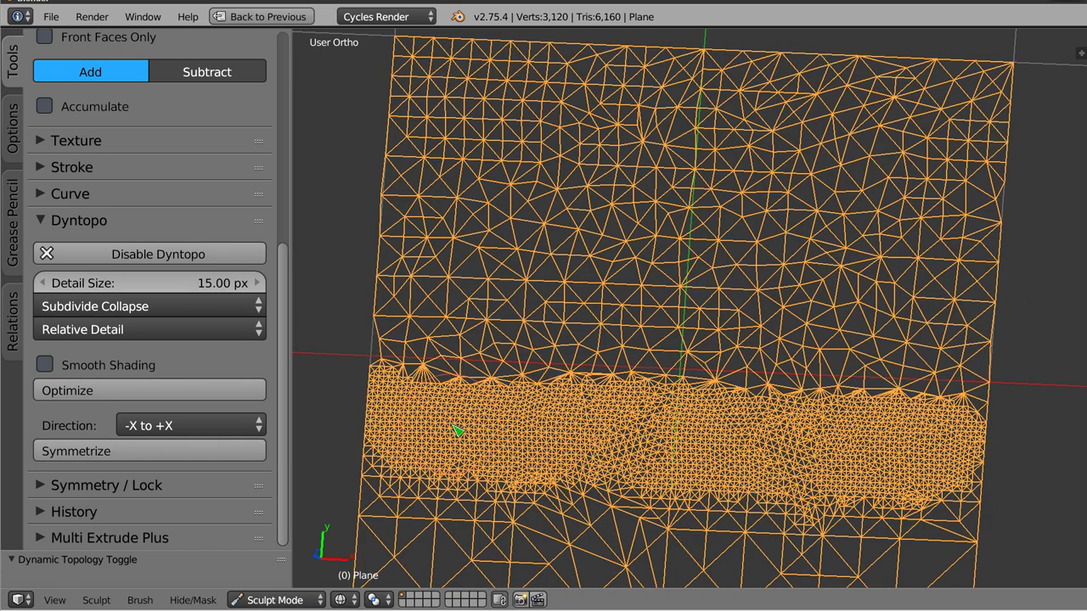
left_click_drag(422, 426, 658, 444)
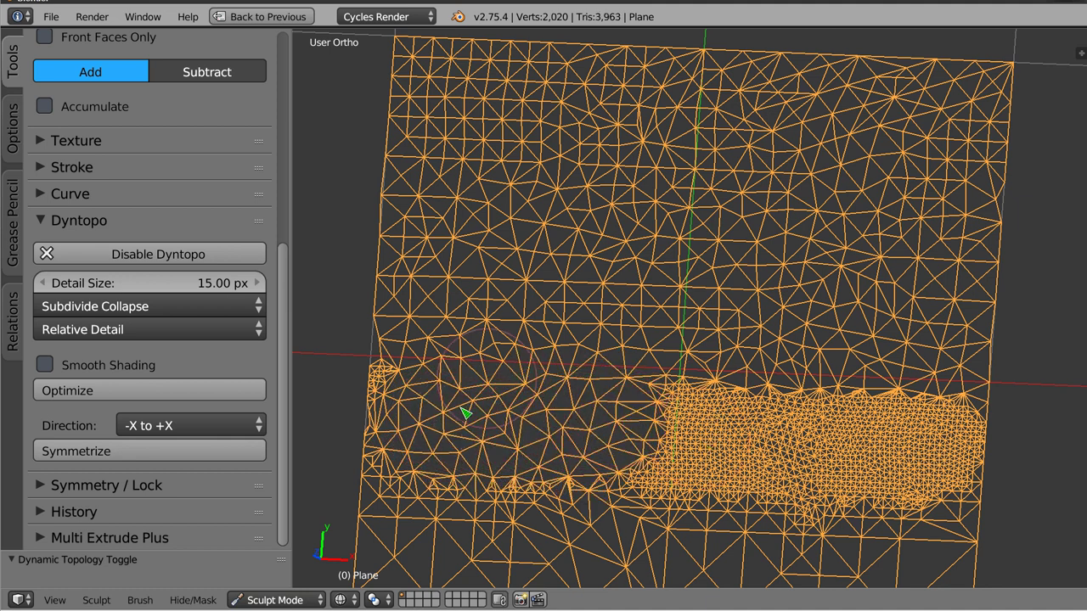
mouse_move(430, 407)
left_mouse_down()
mouse_move(402, 442)
mouse_move(415, 475)
mouse_move(552, 475)
mouse_move(480, 467)
left_mouse_up()
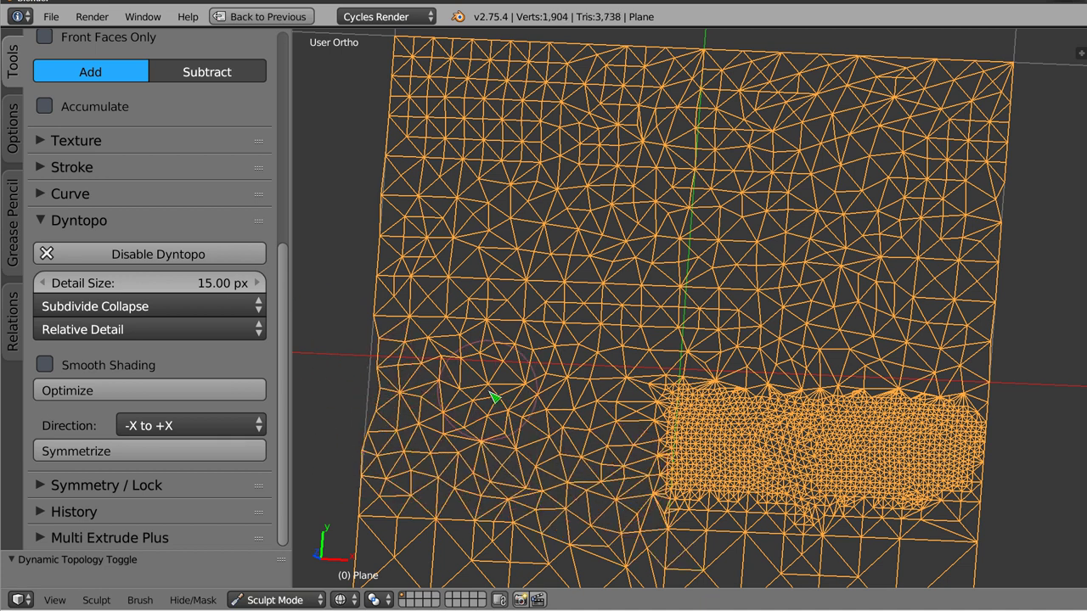
key("z")
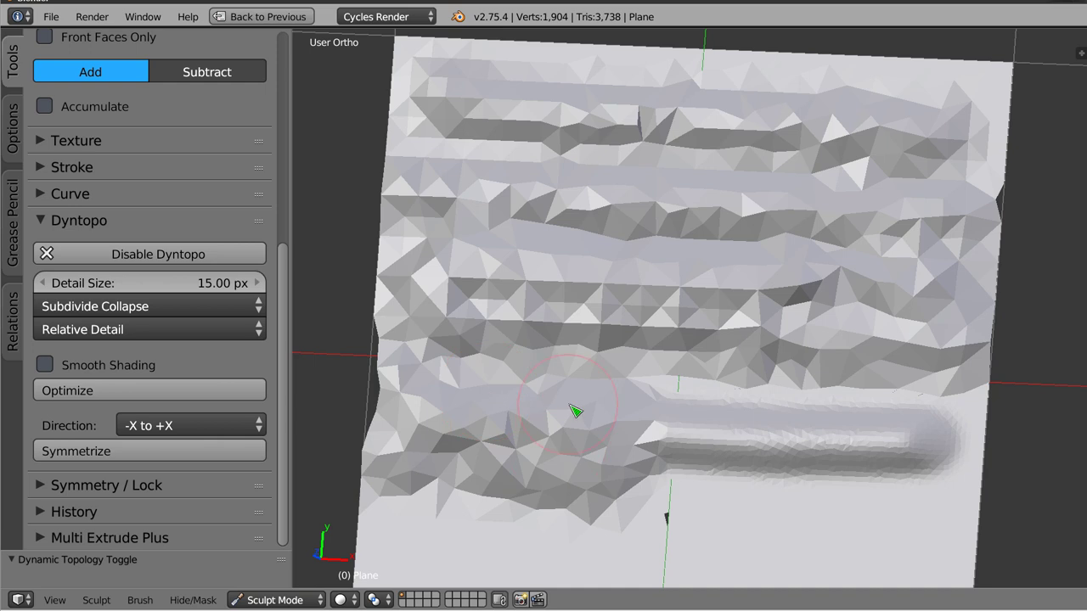
key("z")
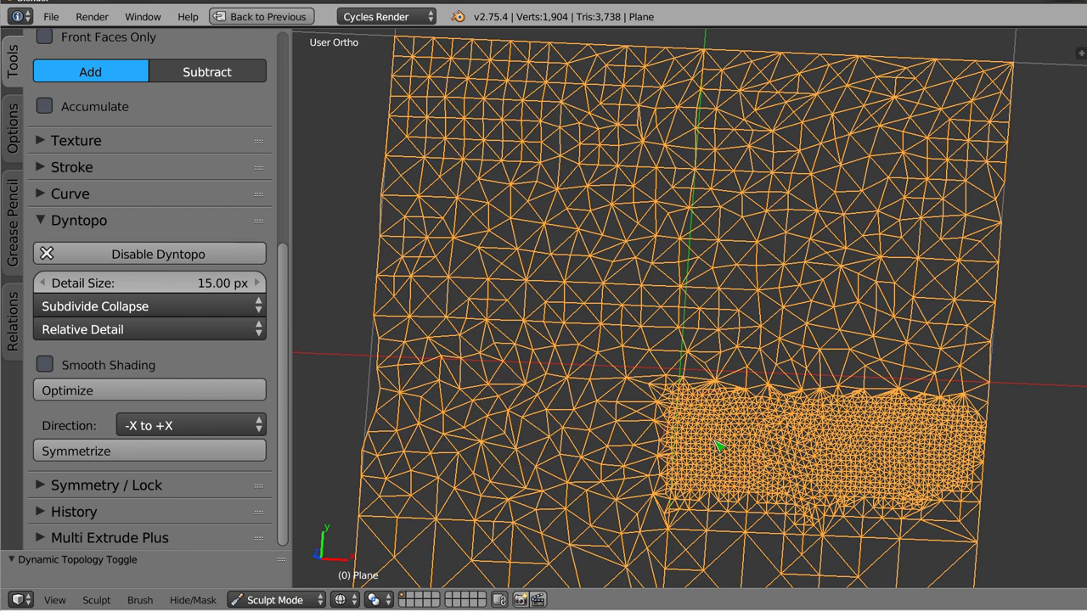
key("z")
mouse_move(709, 337)
middle_mouse_down()
mouse_move(694, 291)
mouse_move(708, 408)
mouse_move(721, 400)
middle_mouse_up()
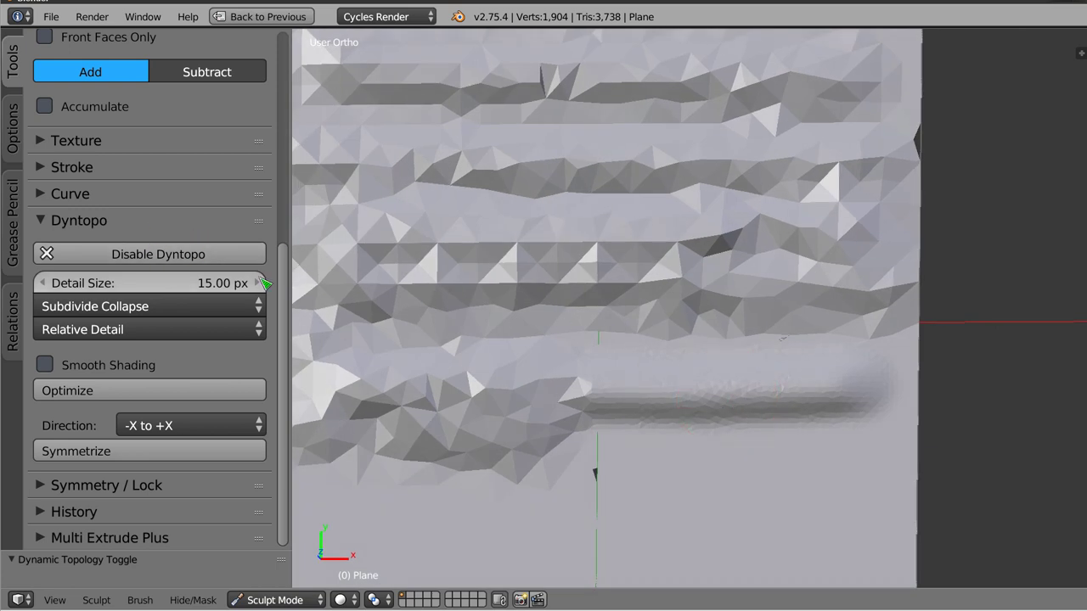
Coarsen the lower band, then sculpt two eye bumps and a mouth ridge
mouse_move(604, 435)
left_mouse_down()
mouse_move(594, 393)
mouse_move(841, 400)
mouse_move(655, 400)
mouse_move(599, 463)
mouse_move(671, 456)
mouse_move(886, 376)
mouse_move(807, 444)
mouse_move(618, 339)
mouse_move(543, 347)
mouse_move(691, 233)
mouse_move(388, 136)
mouse_move(534, 289)
mouse_move(381, 328)
mouse_move(722, 301)
mouse_move(403, 262)
mouse_move(391, 276)
mouse_move(635, 238)
mouse_move(558, 339)
mouse_move(480, 284)
mouse_move(544, 324)
left_mouse_up()
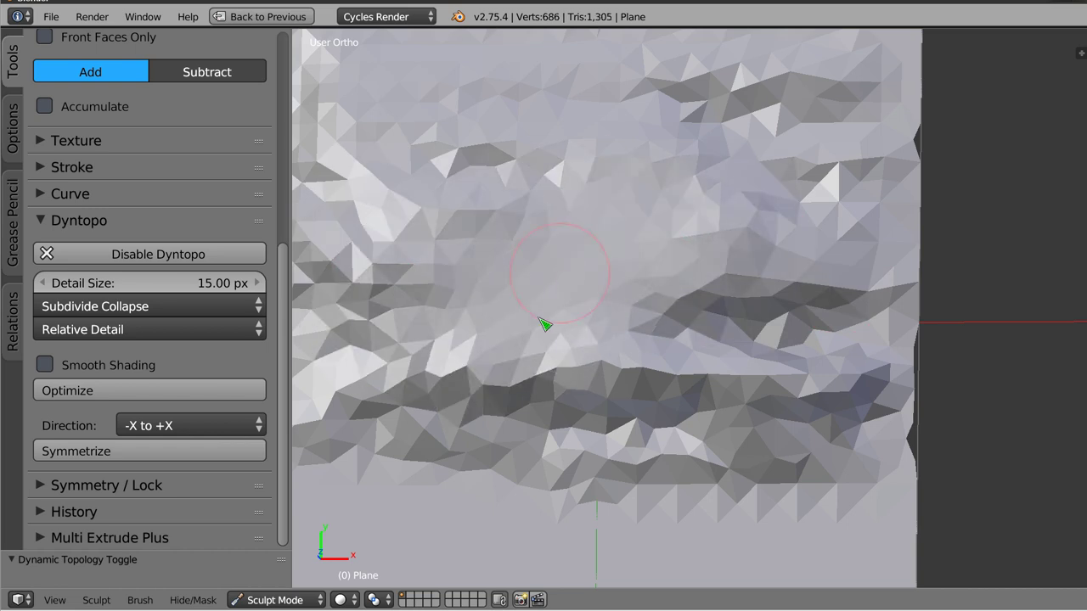
scroll(577, 300, "up", 10)
mouse_move(566, 221)
left_mouse_down()
mouse_move(519, 150)
mouse_move(493, 226)
left_mouse_up()
mouse_move(922, 226)
left_mouse_down()
mouse_move(866, 233)
mouse_move(794, 333)
left_mouse_up()
mouse_move(538, 432)
left_mouse_down()
mouse_move(892, 458)
mouse_move(494, 434)
mouse_move(883, 470)
mouse_move(837, 478)
mouse_move(575, 436)
mouse_move(630, 473)
mouse_move(517, 456)
mouse_move(798, 463)
left_mouse_up()
Zoom out and stroke across the face, wiping it down to 635 verts
scroll(671, 263, "down", 4)
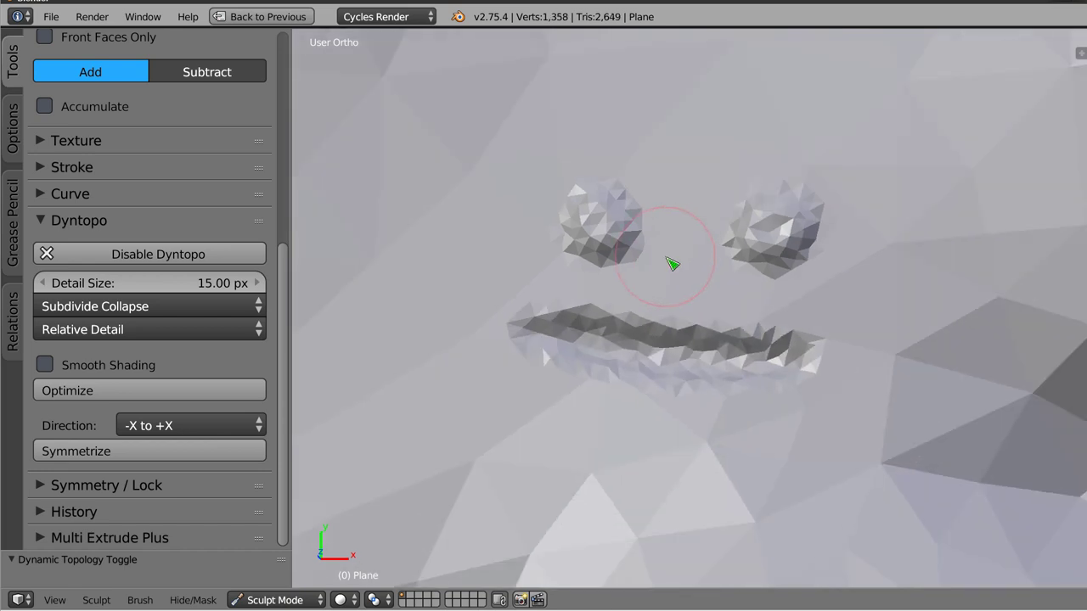
scroll(670, 266, "down", 4)
scroll(671, 265, "down", 3)
scroll(667, 267, "down", 2)
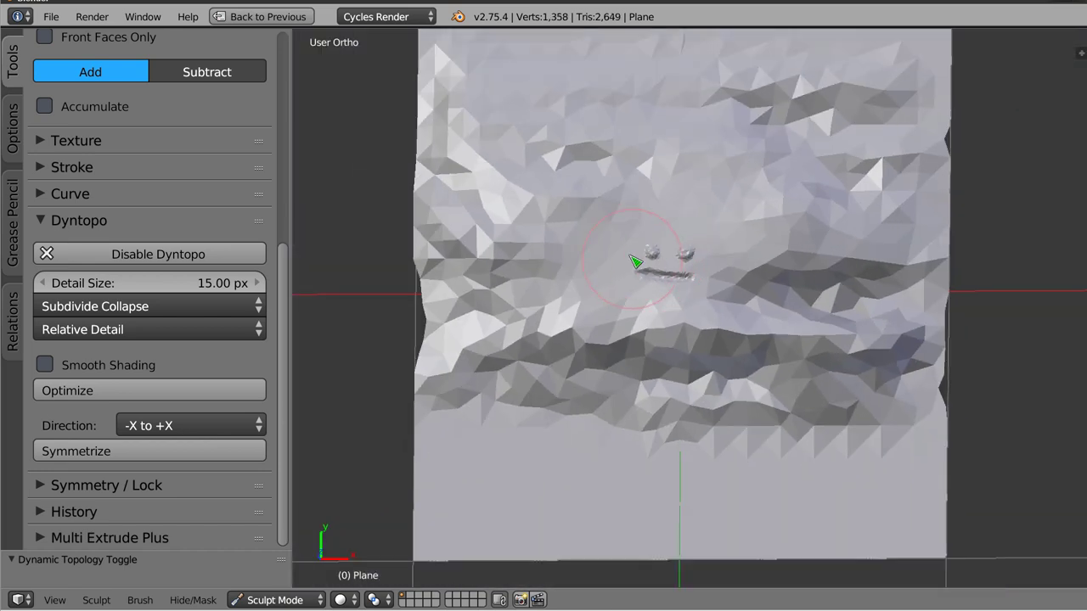
mouse_move(524, 208)
left_mouse_down()
mouse_move(625, 194)
mouse_move(747, 225)
mouse_move(720, 260)
mouse_move(604, 259)
mouse_move(631, 286)
mouse_move(781, 297)
left_mouse_up()
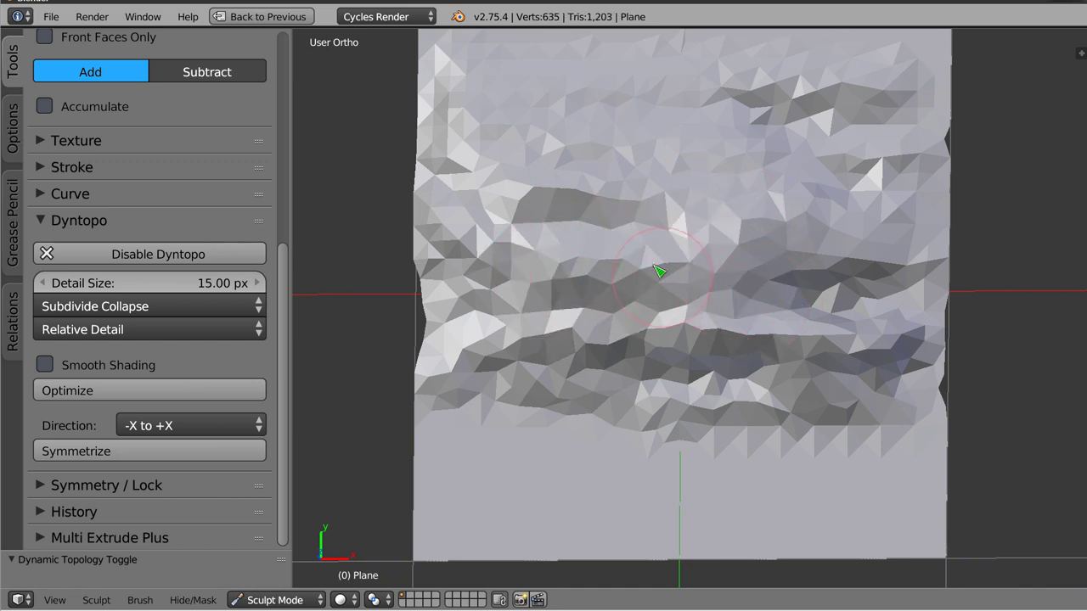
Show the plane as wireframe and sculpt a dense patch at 15 px Subdivide Collapse detail
key("z")
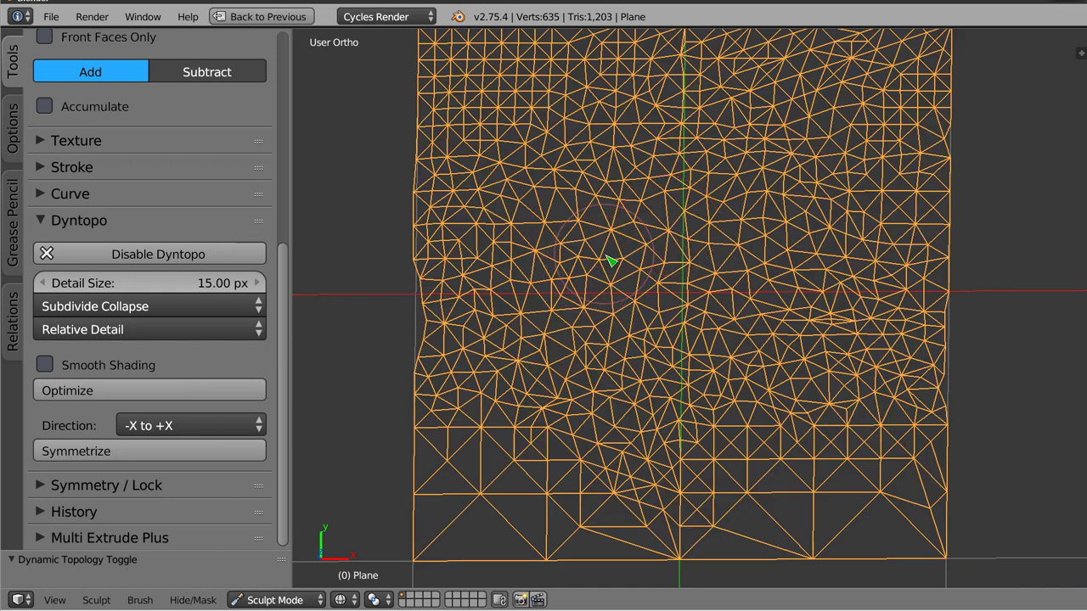
scroll(611, 261, "up", 8)
mouse_move(612, 260)
left_mouse_down()
mouse_move(820, 308)
mouse_move(788, 309)
mouse_move(784, 246)
left_mouse_up()
scroll(738, 303, "down", 5)
scroll(738, 303, "down", 3)
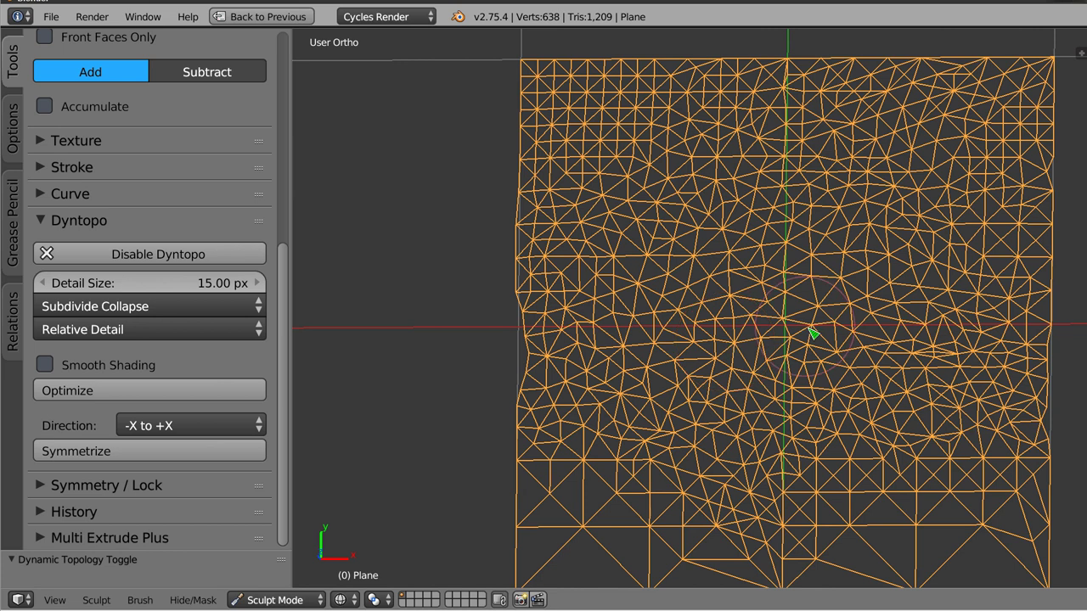
middle_click_drag(813, 334, 746, 320, "shift")
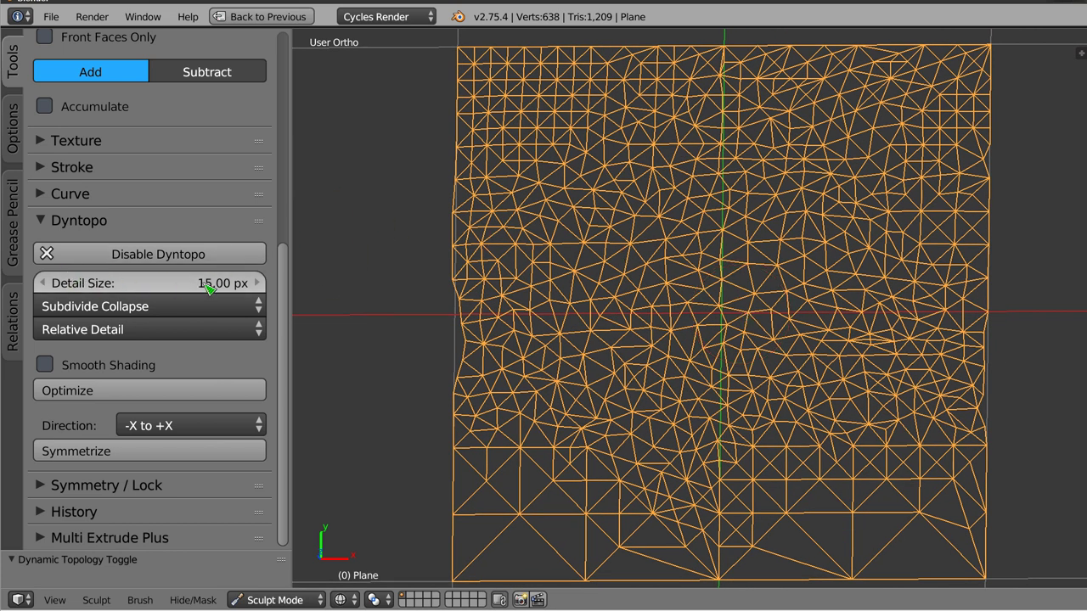
middle_click_drag(717, 303, 701, 295, "shift")
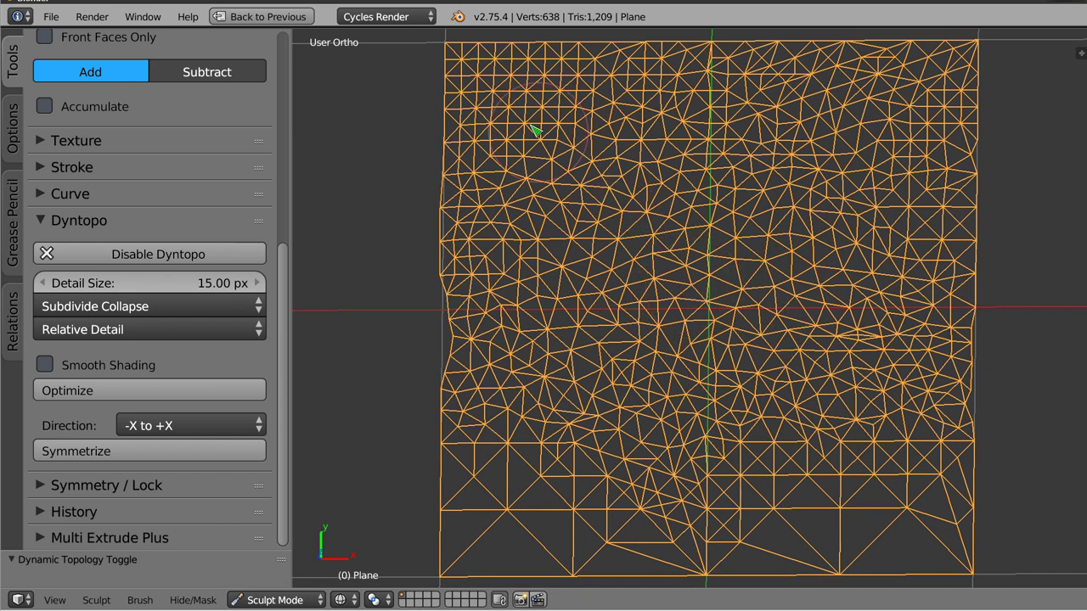
Set detail refinement to Subdivide Edges and sculpt a first test stroke on the plane
left_click(161, 302)
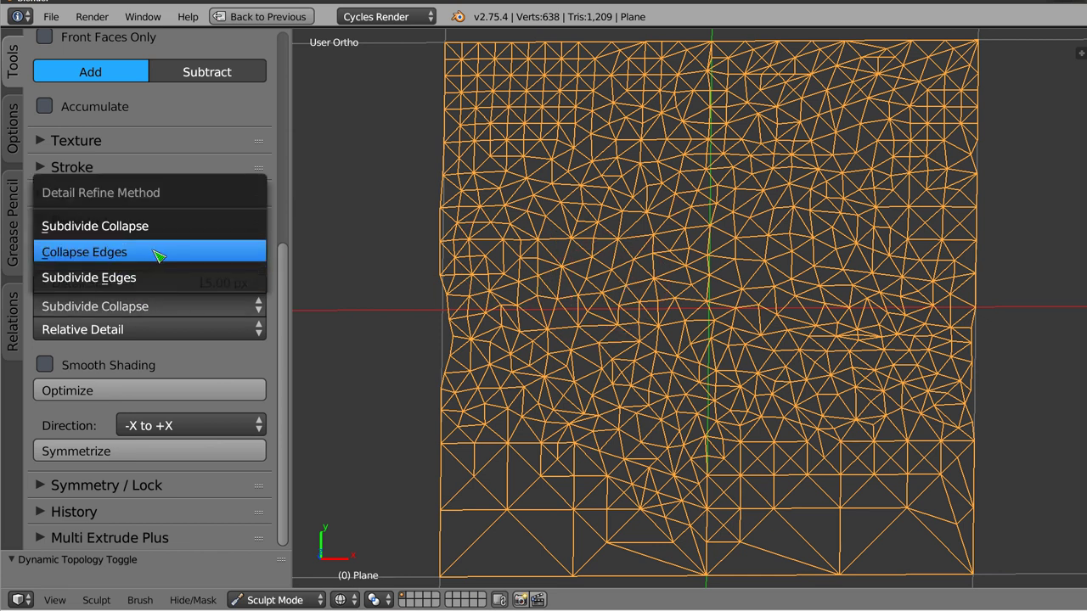
left_click(167, 280)
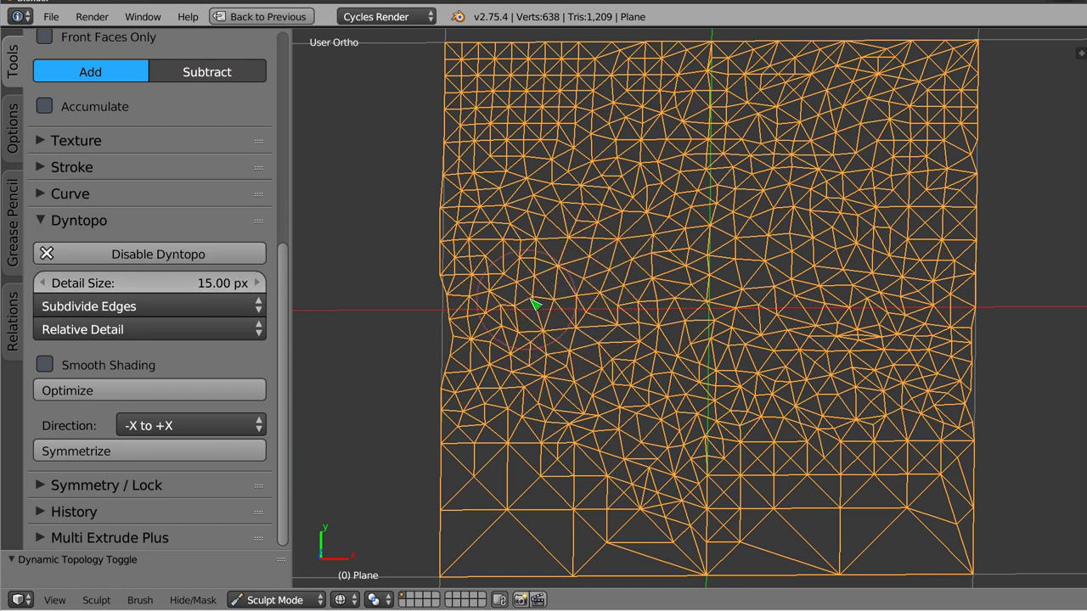
left_click_drag(509, 311, 599, 308)
scroll(602, 312, "up", 8)
scroll(602, 312, "down", 3)
Sculpt a dense knot of tiny triangles near the centre, reaching 951 verts
mouse_move(733, 303)
left_mouse_down()
mouse_move(718, 267)
mouse_move(682, 233)
mouse_move(713, 288)
left_mouse_up()
scroll(713, 288, "down", 5)
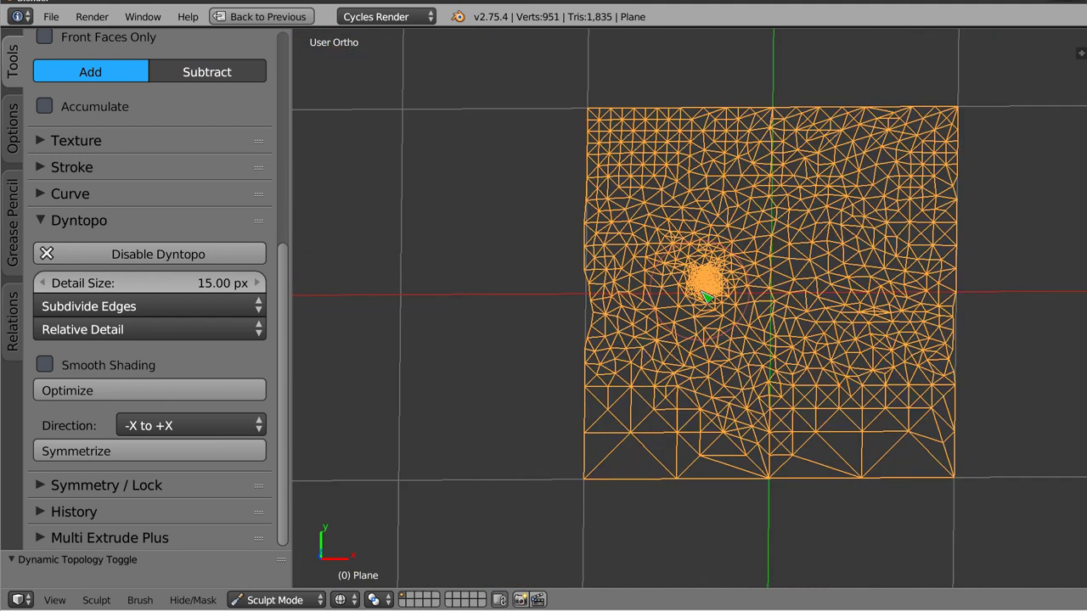
scroll(662, 249, "down", 1)
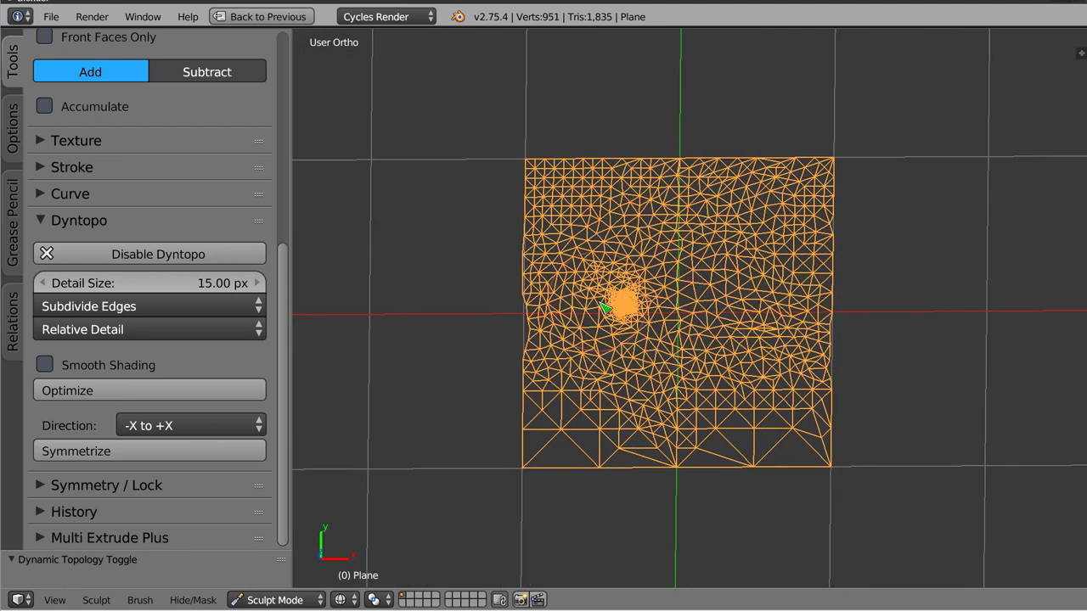
left_click_drag(607, 303, 617, 304)
left_click_drag(684, 302, 611, 318)
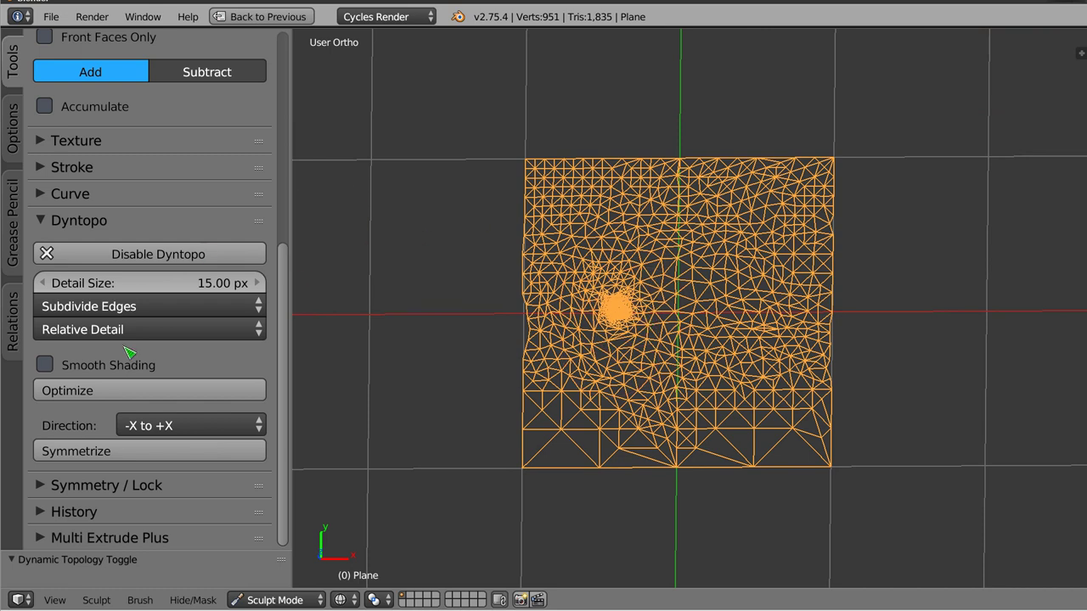
Set detail refinement to Collapse Edges and zoom in on the plane
left_click(131, 307)
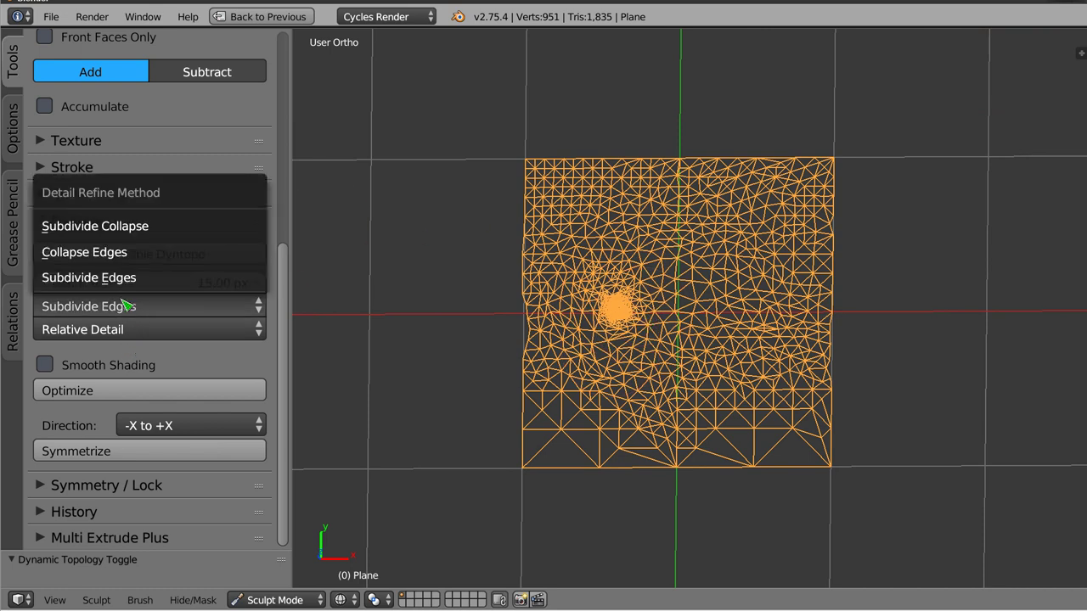
left_click(131, 253)
scroll(692, 318, "up", 2)
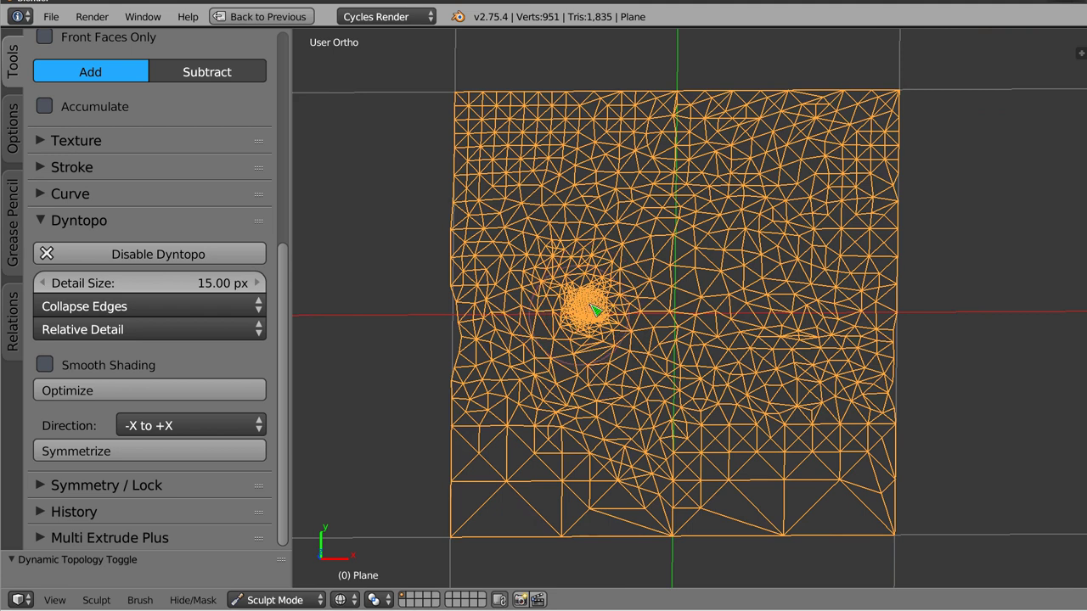
scroll(594, 311, "up", 3)
scroll(595, 311, "up", 1)
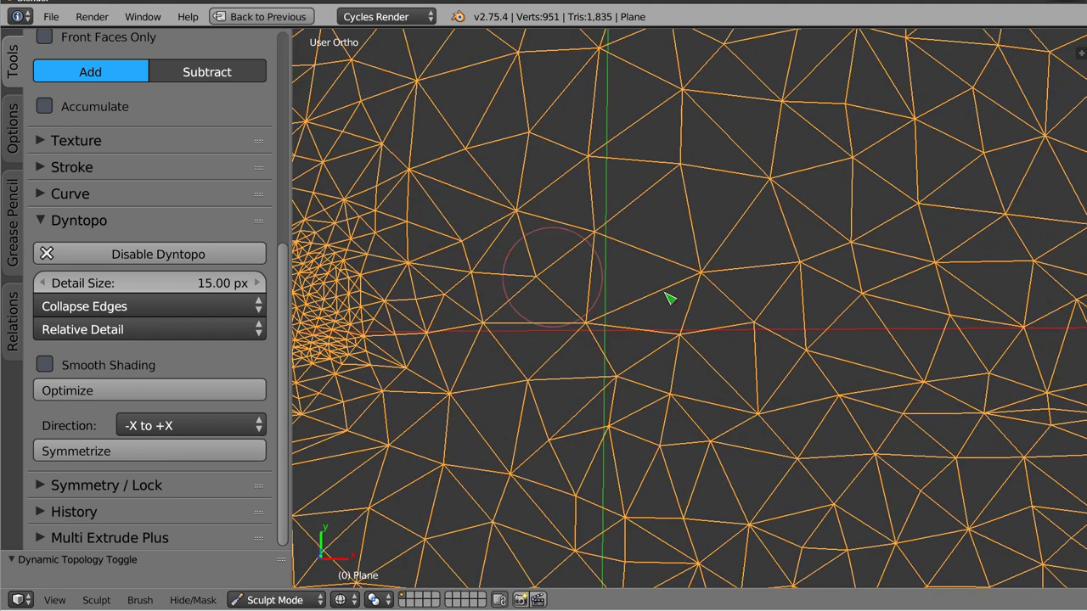
Sculpt over the dense patch to collapse it, leaving 655 verts, 1,243 tris
scroll(722, 340, "up", 4)
scroll(679, 254, "up", 2)
mouse_move(839, 475)
left_mouse_down()
mouse_move(793, 182)
mouse_move(704, 346)
left_mouse_up()
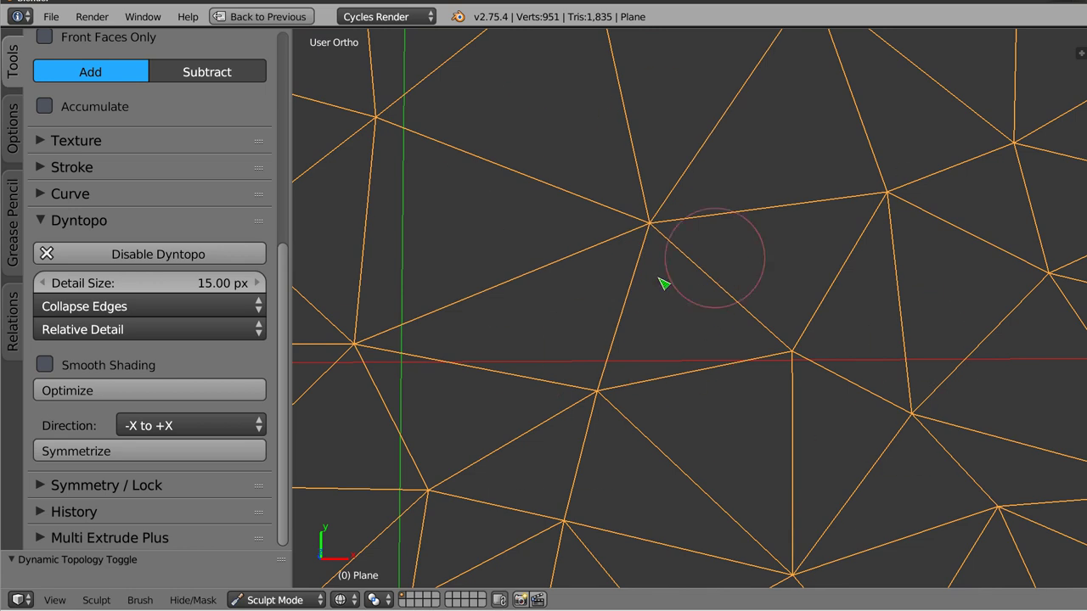
scroll(732, 275, "down", 3)
mouse_move(582, 291)
left_mouse_down()
mouse_move(589, 243)
mouse_move(512, 169)
mouse_move(512, 254)
mouse_move(570, 315)
mouse_move(577, 263)
left_mouse_up()
Set detail refinement back to Subdivide Collapse and zoom out
left_click(110, 304)
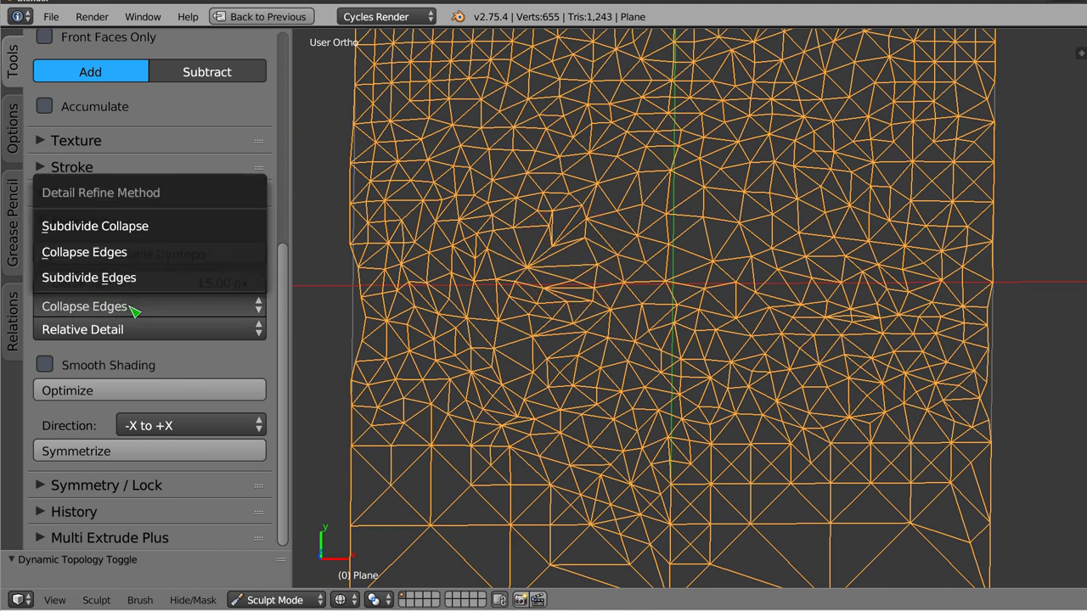
left_click(151, 227)
scroll(594, 275, "down", 1)
scroll(616, 291, "down", 1)
scroll(642, 291, "down", 1)
scroll(685, 318, "down", 1)
Switch to solid shading and sculpt ridges across the middle of the plane
key("z")
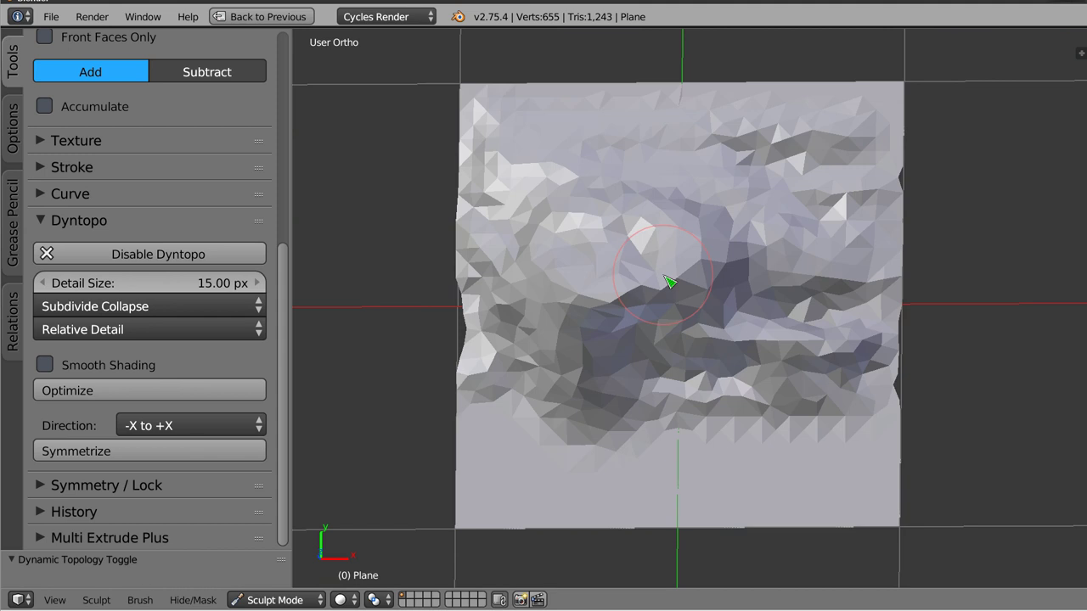
middle_click_drag(666, 283, 650, 262)
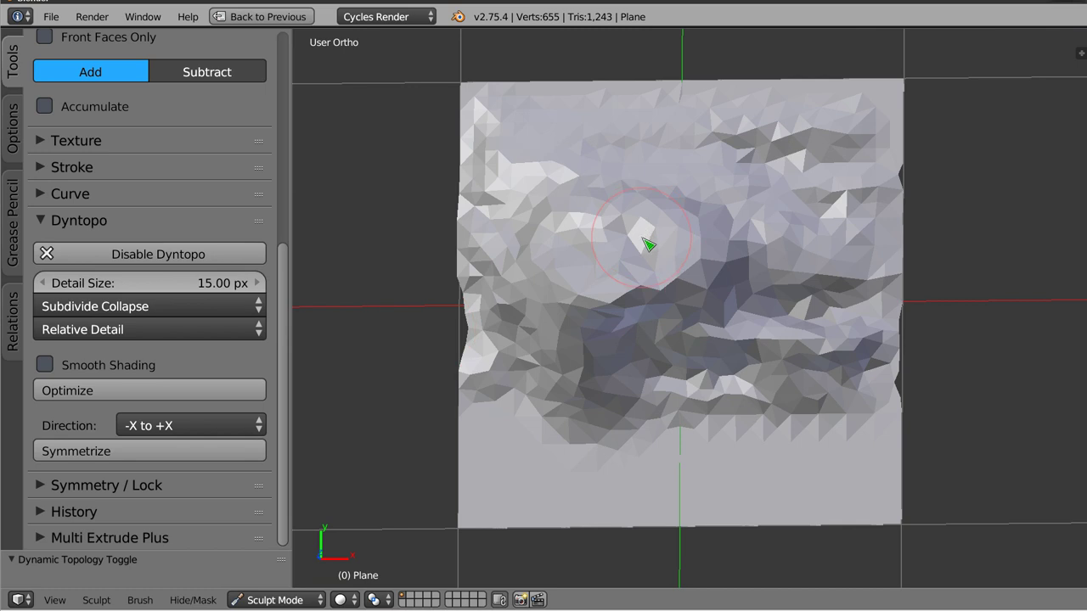
mouse_move(648, 245)
left_mouse_down()
mouse_move(733, 365)
mouse_move(650, 303)
mouse_move(660, 293)
left_mouse_up()
Undo back to the flat plane and sculpt several horizontal ridges across its top
key("ctrl+z")
key("ctrl+z")
key("ctrl+z")
key("ctrl+z")
key("ctrl+z")
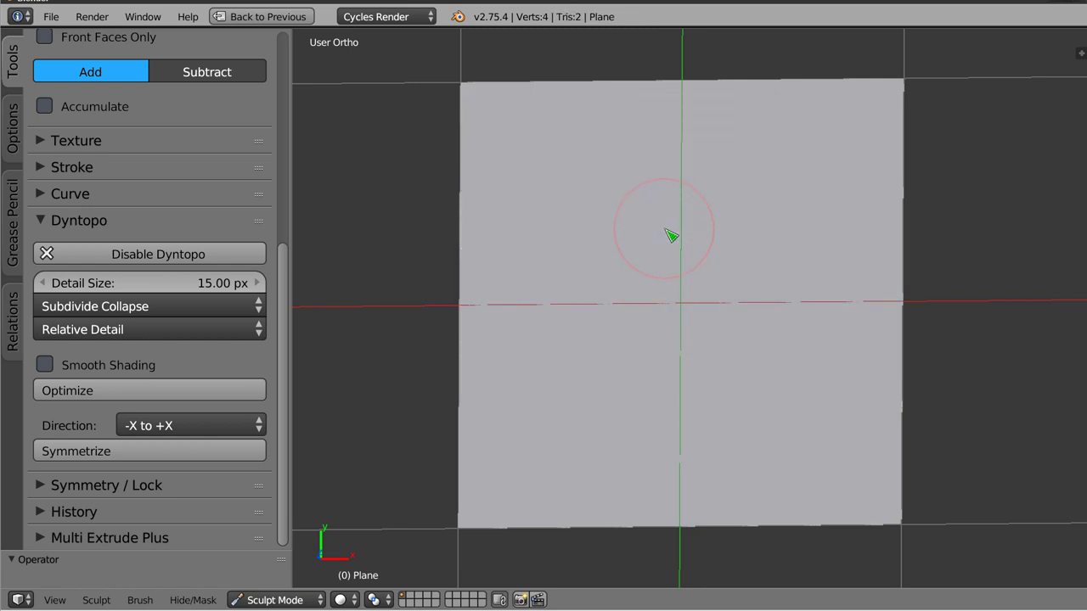
key("ctrl+z")
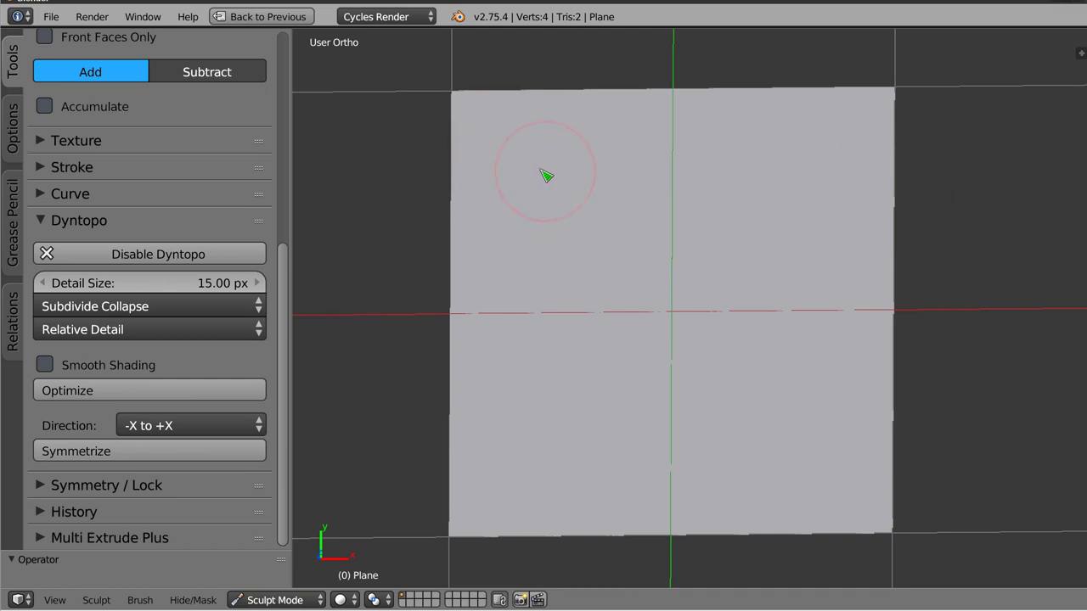
left_click_drag(514, 159, 607, 157)
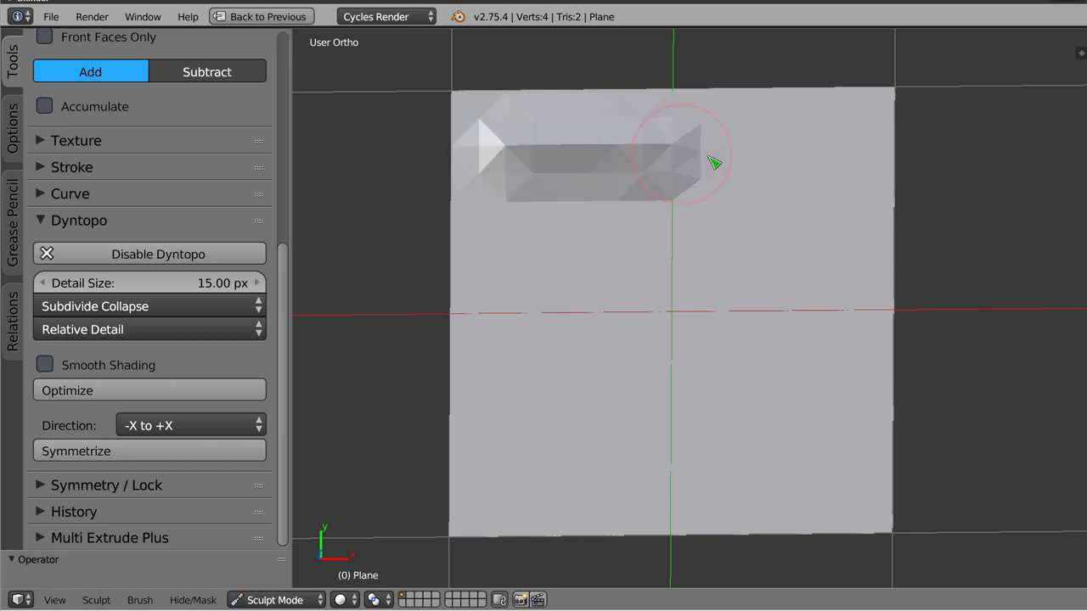
left_click_drag(461, 170, 854, 208)
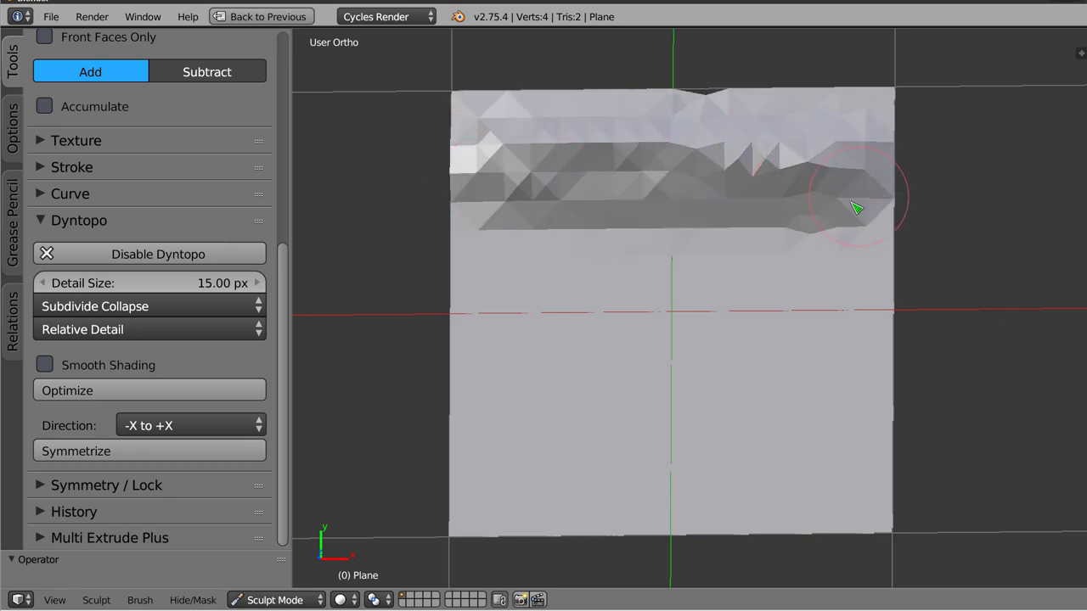
left_click_drag(463, 225, 806, 235)
mouse_move(887, 254)
left_mouse_down()
mouse_move(488, 260)
mouse_move(863, 269)
left_mouse_up()
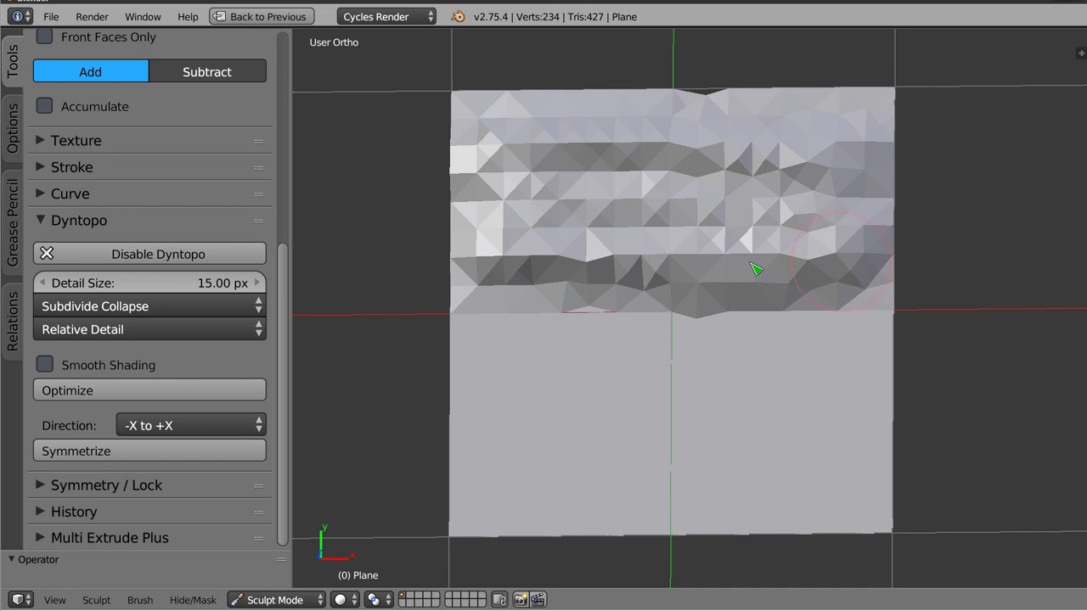
Zoom in and sculpt finer ridges across the upper plane, reaching 736 verts
scroll(509, 140, "up", 3)
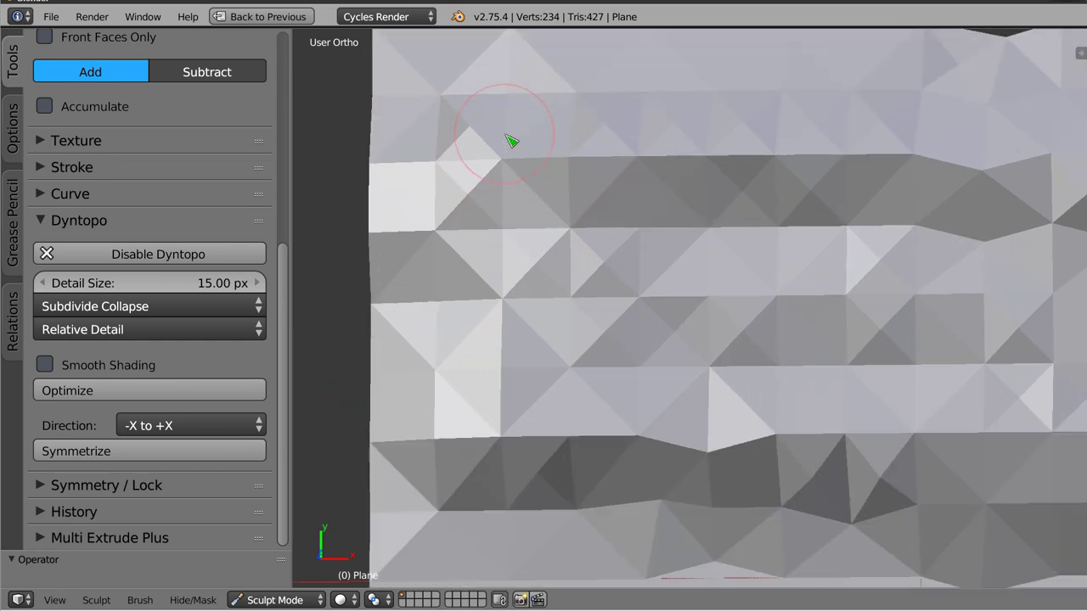
scroll(509, 140, "up", 3)
scroll(519, 141, "up", 2)
mouse_move(488, 121)
left_mouse_down()
mouse_move(732, 114)
mouse_move(742, 129)
mouse_move(660, 196)
mouse_move(401, 246)
mouse_move(512, 252)
mouse_move(463, 281)
left_mouse_up()
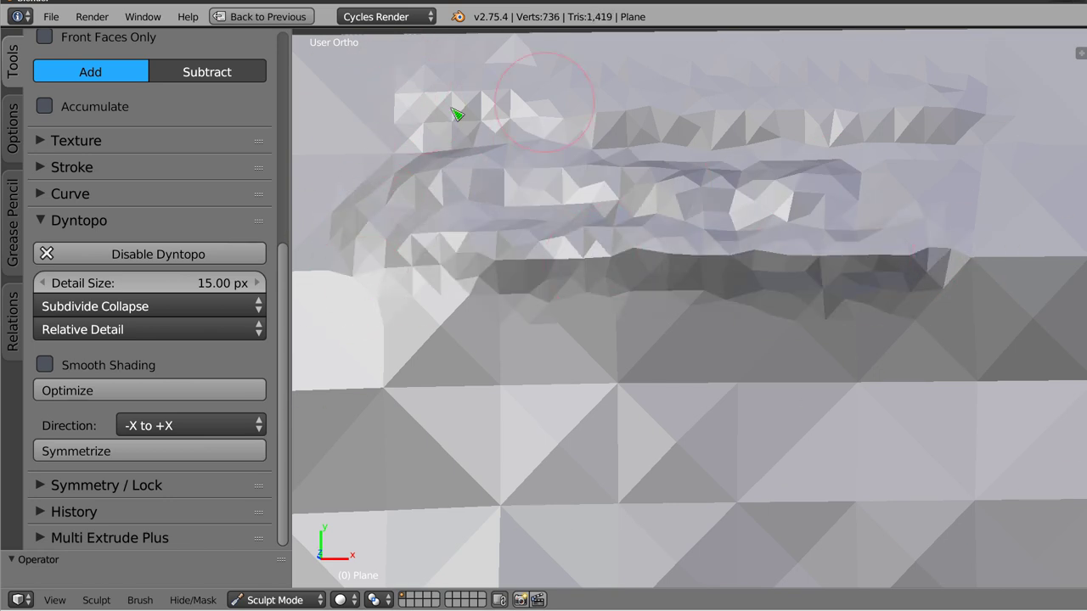
scroll(475, 186, "down", 4)
scroll(527, 243, "down", 2)
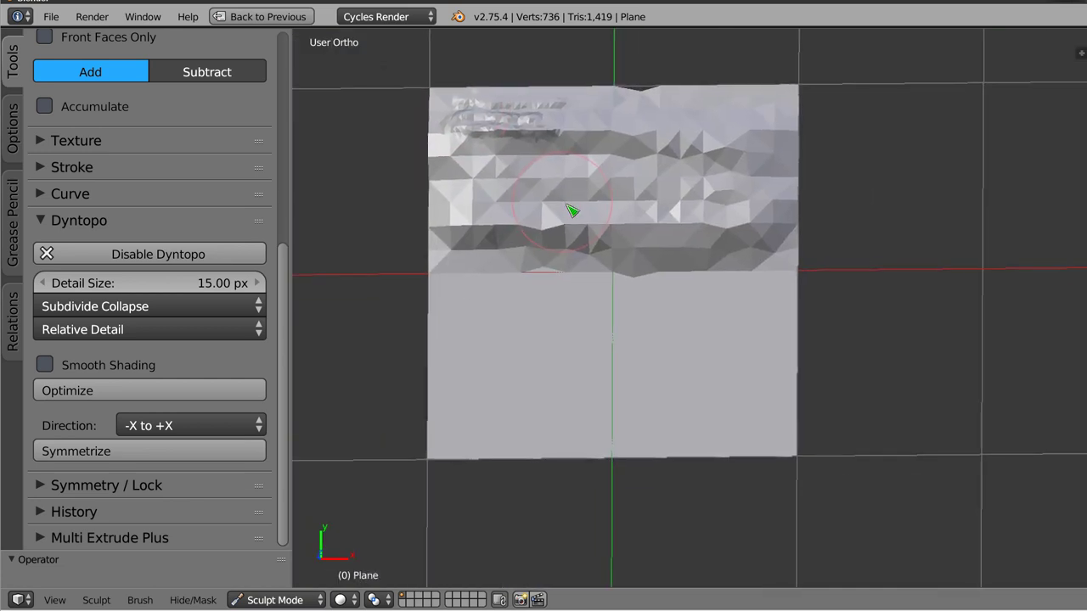
scroll(628, 262, "up", 2)
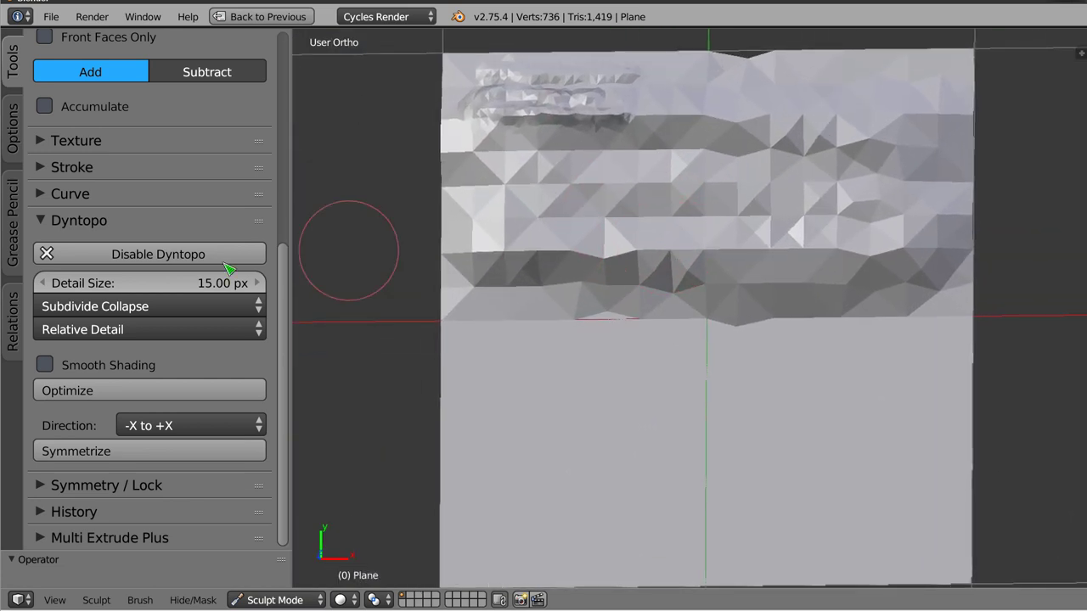
Switch dyntopo detail to Constant Detail and sculpt a raised band across the plane
left_click(181, 339)
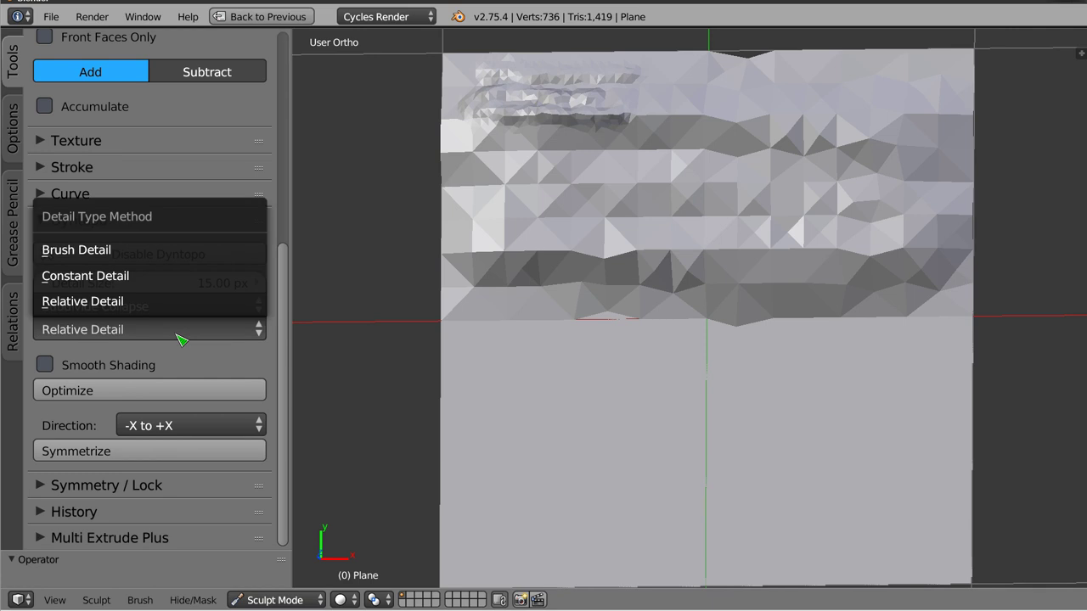
left_click(161, 283)
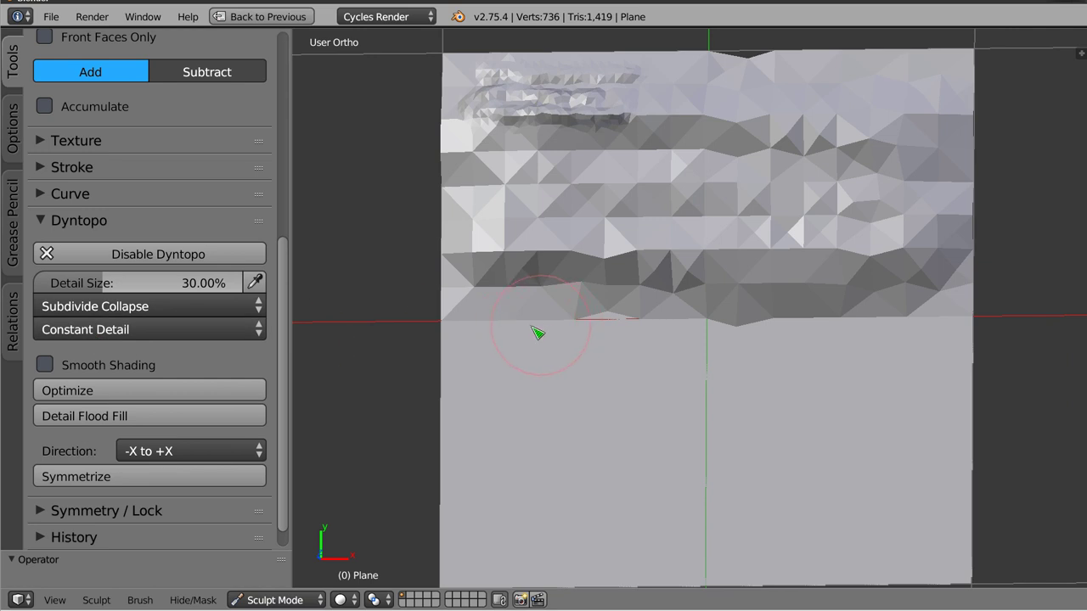
left_click_drag(538, 333, 942, 320)
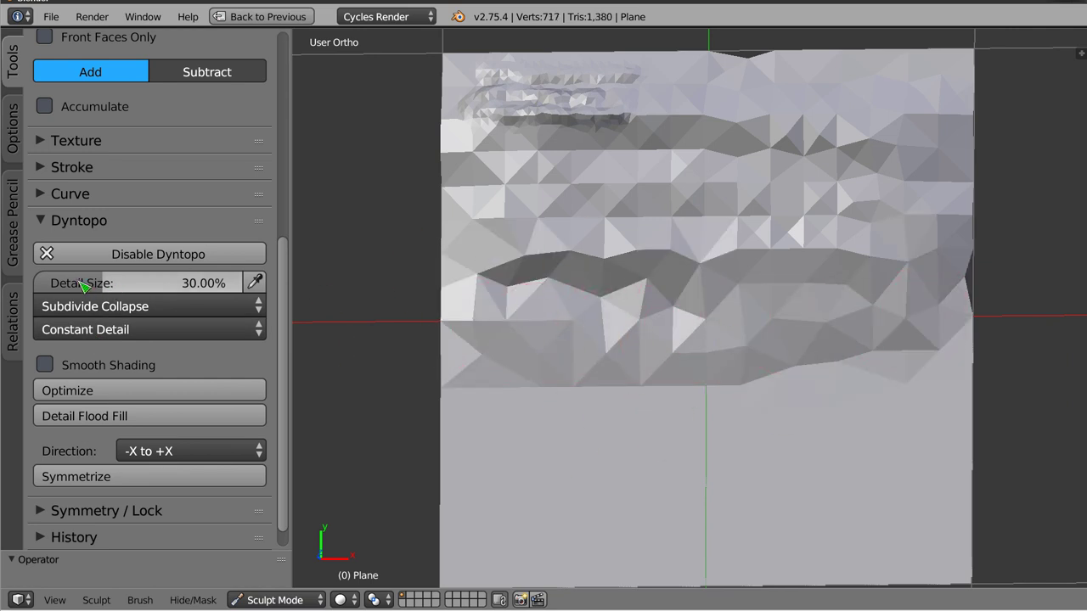
Lower the constant detail size to 10.21% and sculpt bands across the lower mesh
left_click_drag(110, 286, 72, 289)
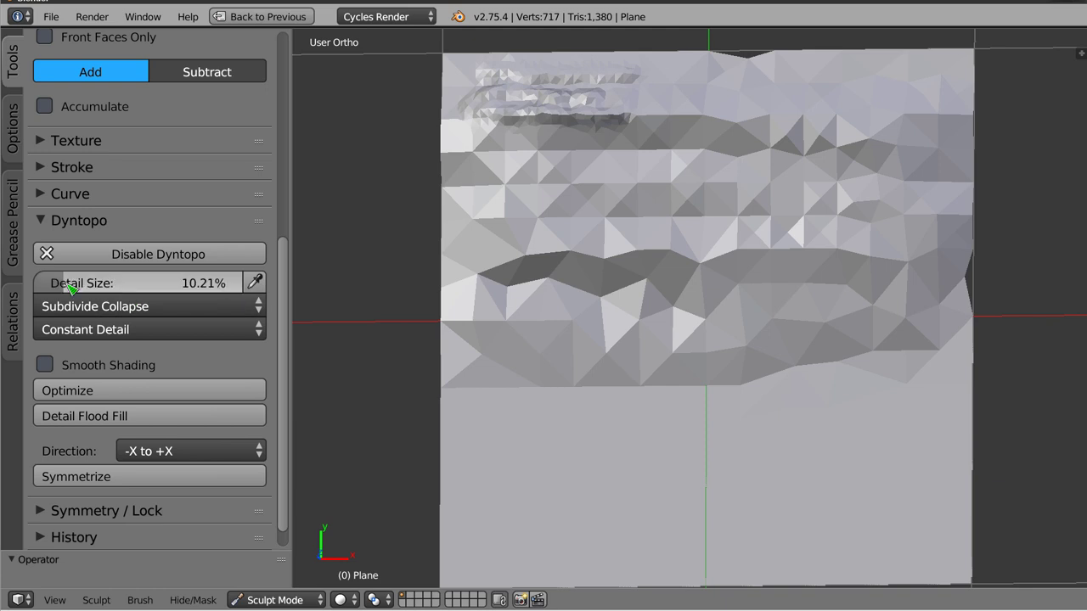
mouse_move(514, 318)
left_mouse_down()
mouse_move(553, 311)
mouse_move(631, 359)
mouse_move(651, 325)
mouse_move(927, 347)
mouse_move(830, 403)
mouse_move(909, 403)
mouse_move(642, 298)
left_mouse_up()
scroll(562, 262, "up", 4)
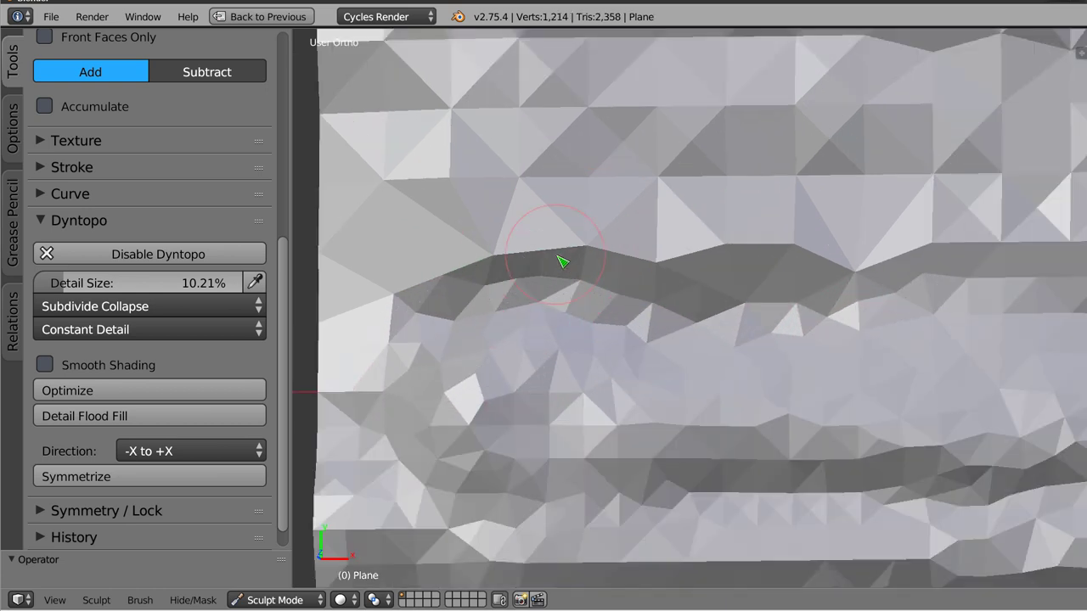
scroll(562, 263, "up", 3)
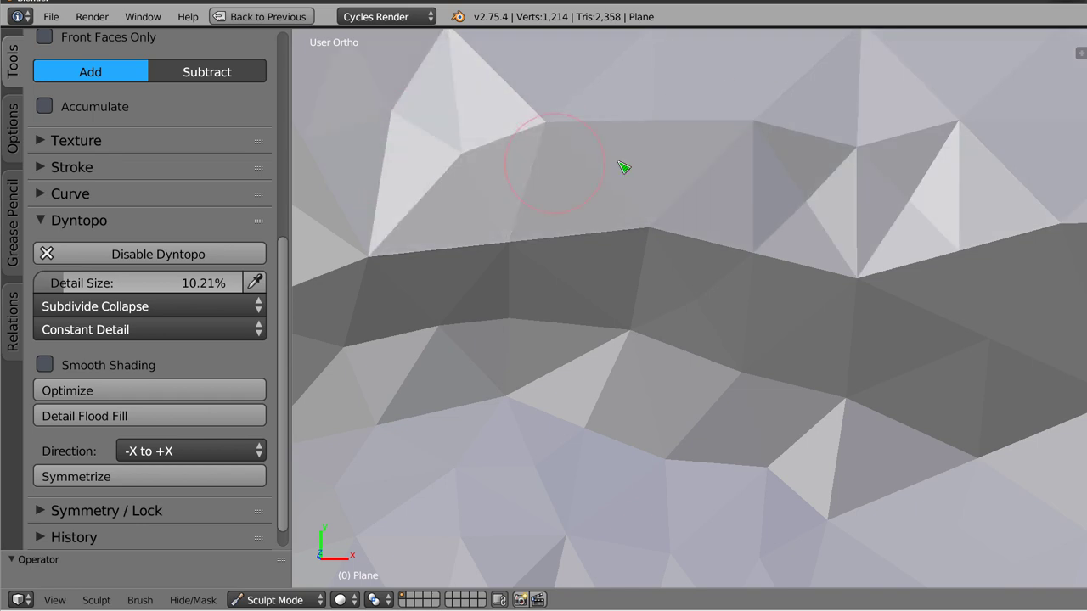
mouse_move(517, 246)
left_mouse_down()
mouse_move(711, 388)
mouse_move(621, 238)
mouse_move(538, 271)
mouse_move(541, 248)
mouse_move(553, 291)
mouse_move(608, 272)
left_mouse_up()
Toggle wireframe to inspect the mesh and sculpt a small close-up stroke
scroll(550, 274, "down", 3)
scroll(550, 273, "down", 3)
scroll(586, 272, "up", 3)
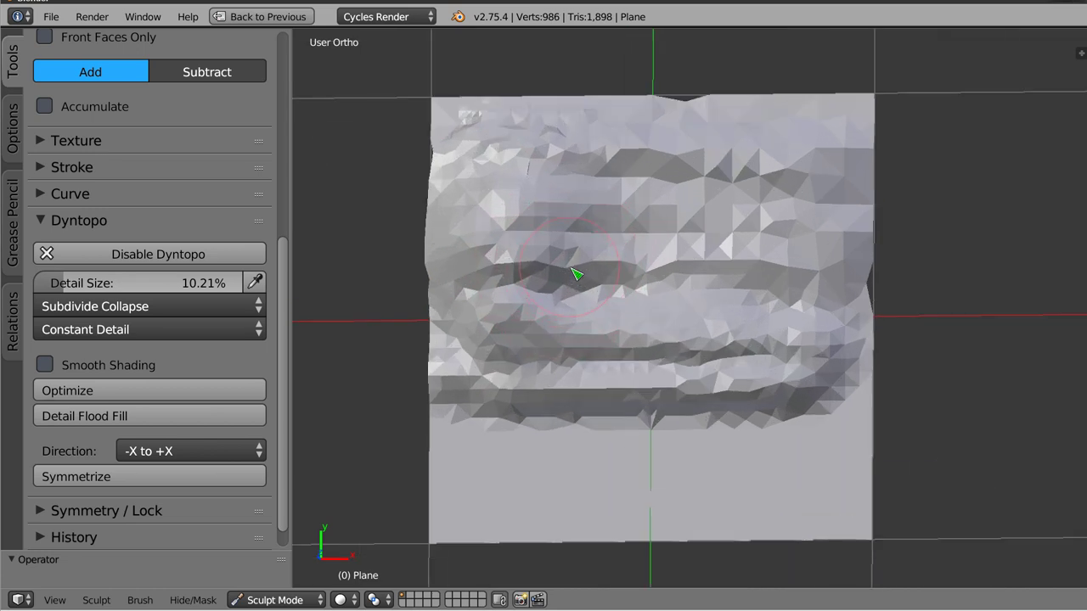
key("z")
key("z")
scroll(618, 310, "up", 1)
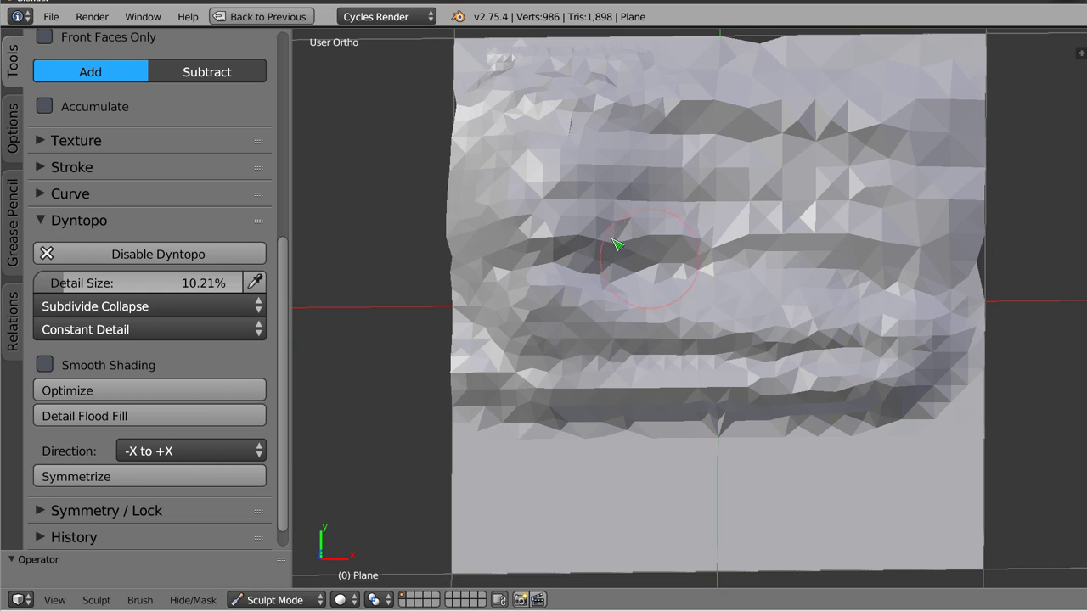
scroll(925, 264, "up", 3)
scroll(924, 262, "up", 2)
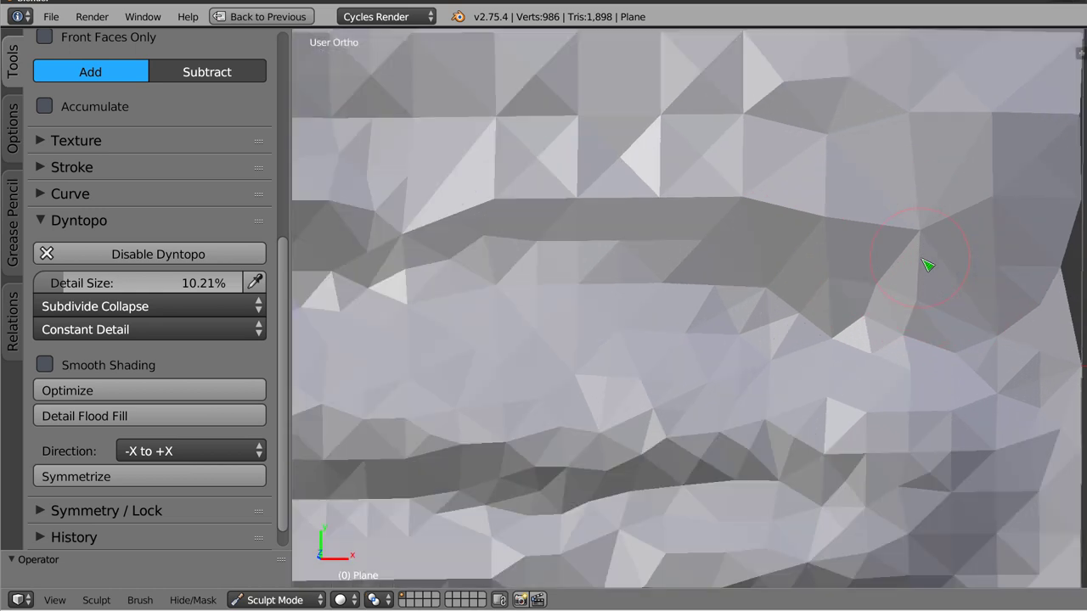
scroll(922, 259, "up", 2)
left_click_drag(859, 258, 865, 240)
Zoom out and pan so the whole plane sits centred in the viewport
scroll(926, 246, "up", 2)
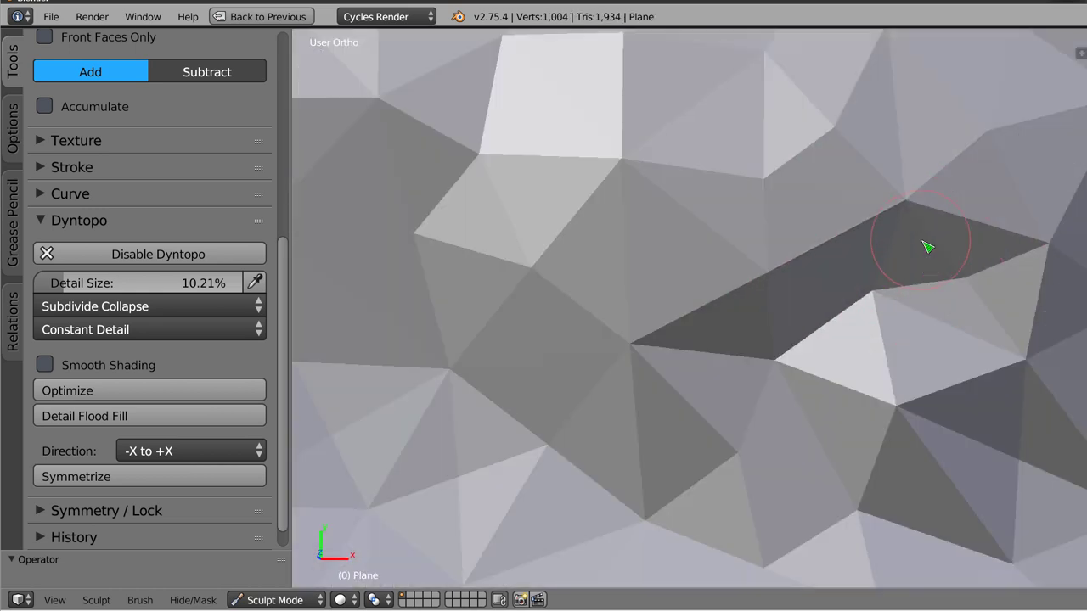
scroll(926, 245, "up", 2)
scroll(849, 259, "down", 3)
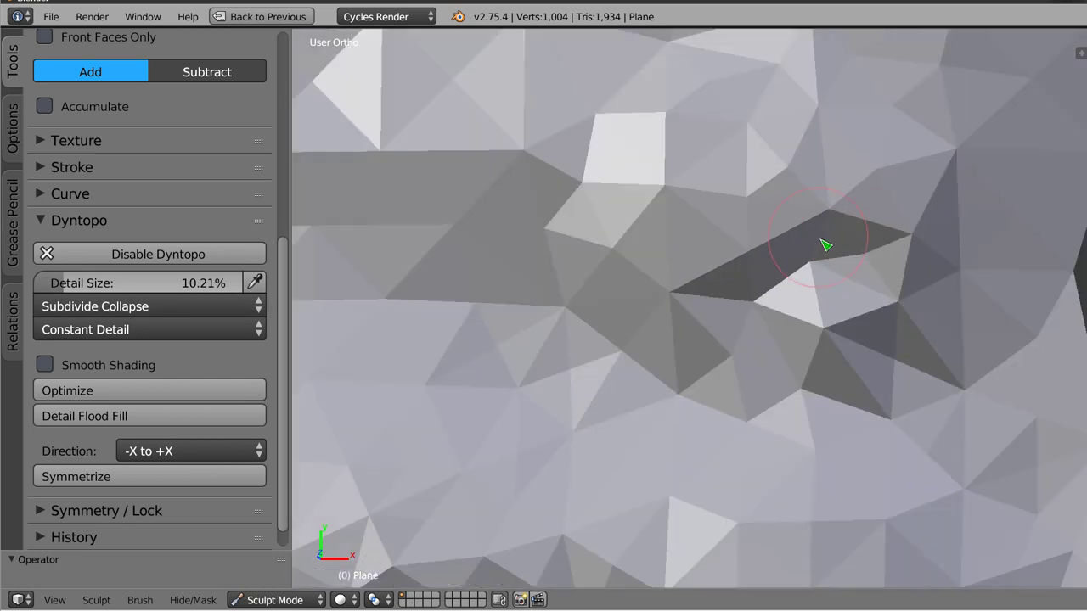
scroll(819, 246, "down", 2)
scroll(798, 255, "down", 1)
middle_click_drag(778, 259, 705, 249, "shift")
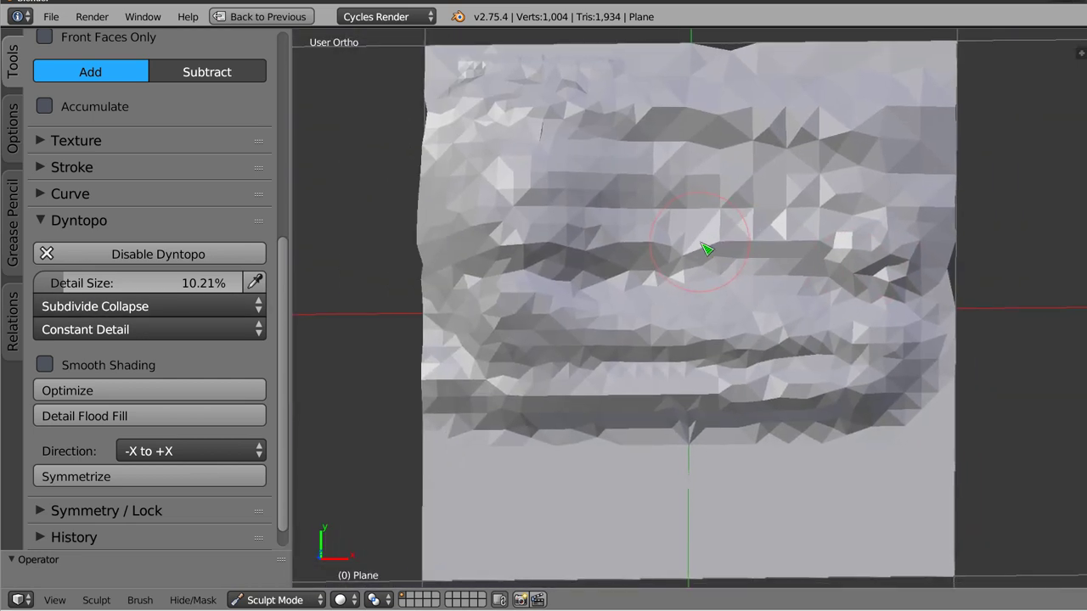
In wireframe, sample a 3.14% detail size and sculpt dense detail into the upper right
key("z")
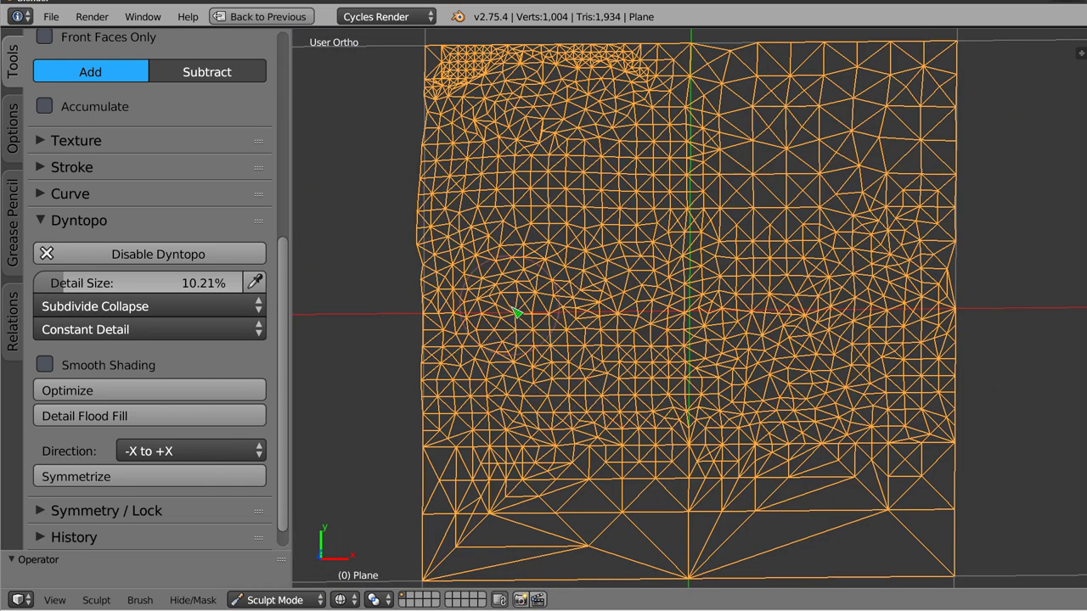
middle_click_drag(598, 157, 600, 185, "shift")
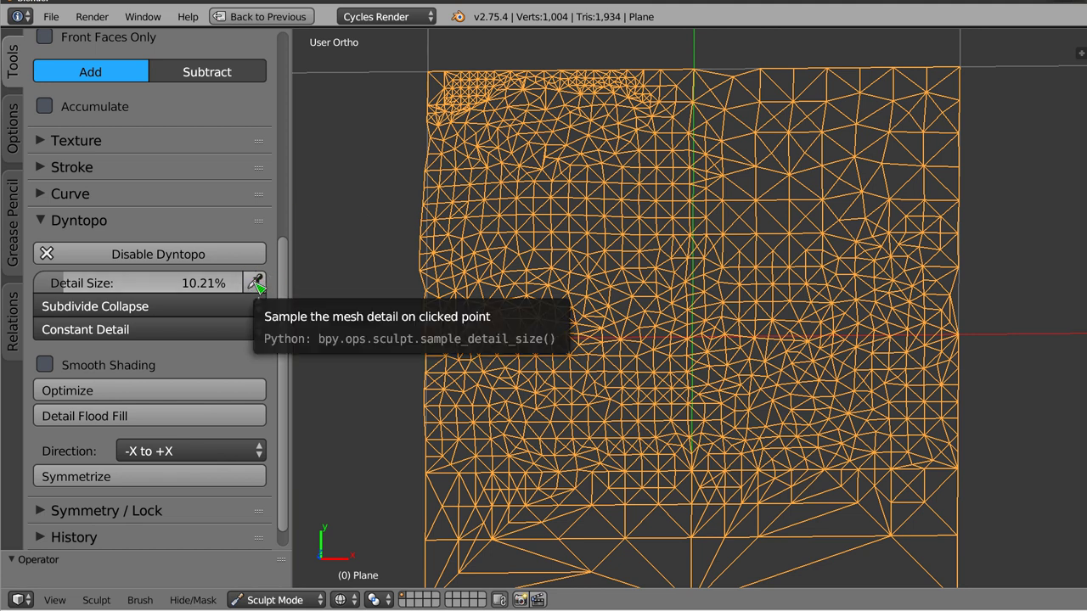
left_click(255, 282)
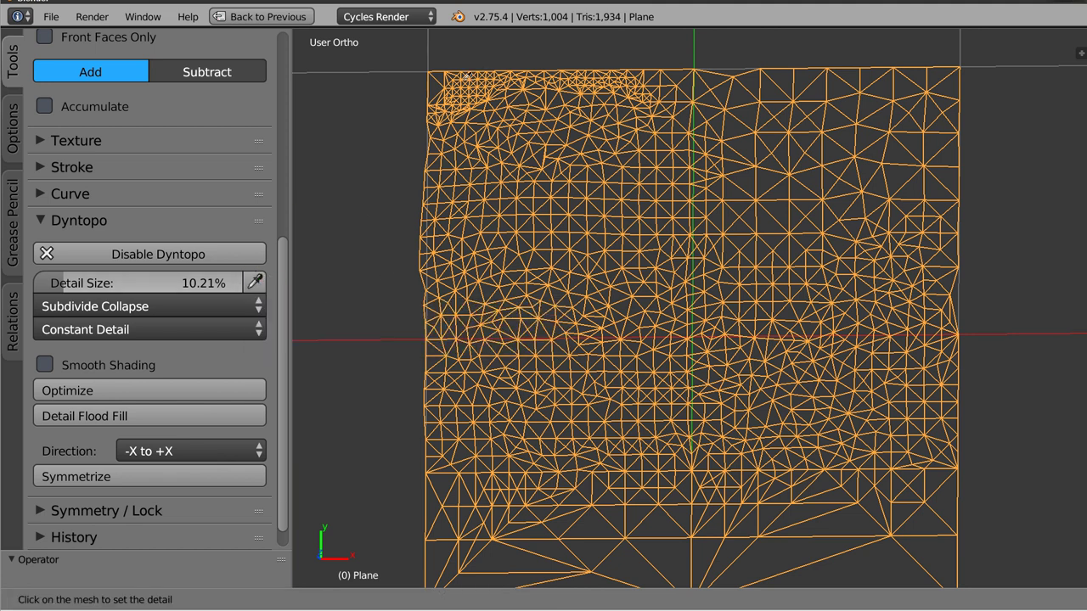
left_click(478, 80)
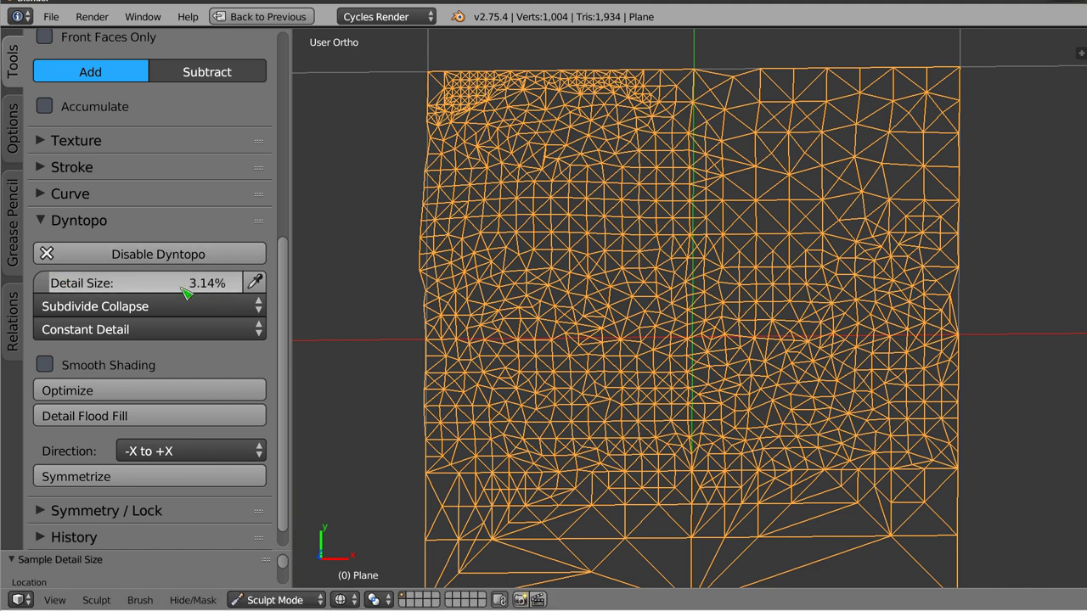
mouse_move(764, 185)
left_mouse_down()
mouse_move(796, 165)
mouse_move(865, 206)
mouse_move(902, 250)
mouse_move(790, 282)
left_mouse_up()
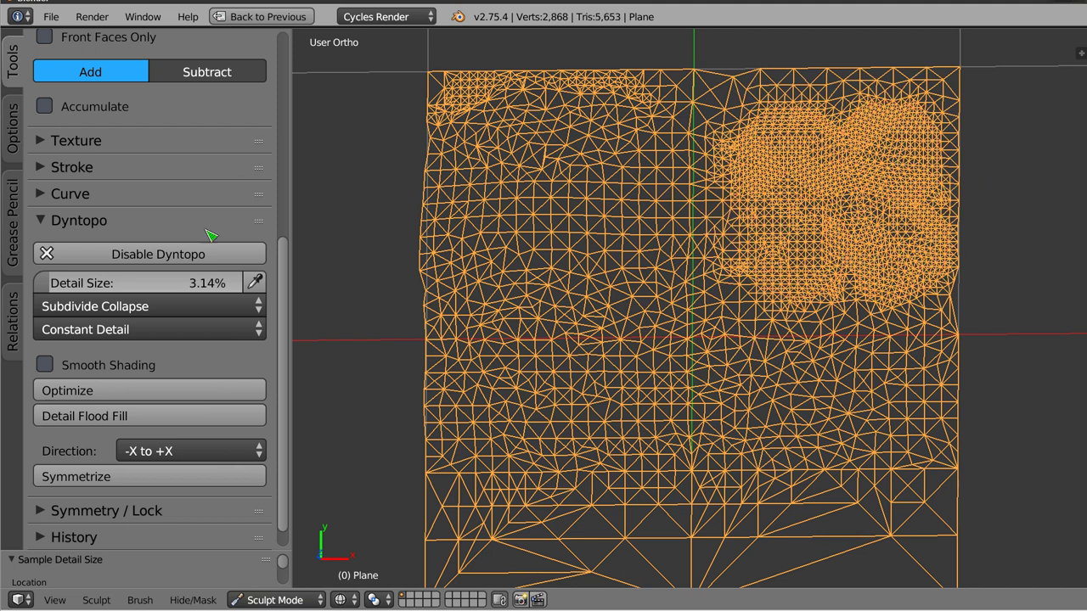
Sample a 7.02% detail size and sculpt below the dense patch
left_click(255, 282)
left_click(573, 311)
mouse_move(827, 342)
left_mouse_down()
mouse_move(762, 296)
mouse_move(907, 306)
mouse_move(813, 360)
left_mouse_up()
Sample 100% detail and coarsen the lower plane into large triangle fans
left_click(254, 282)
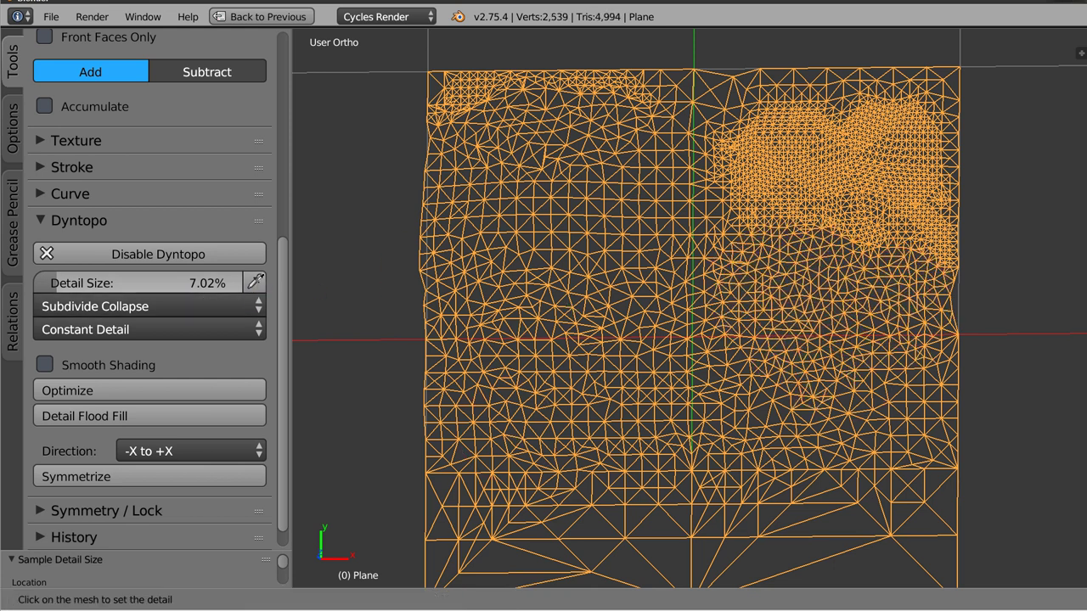
left_click(847, 578)
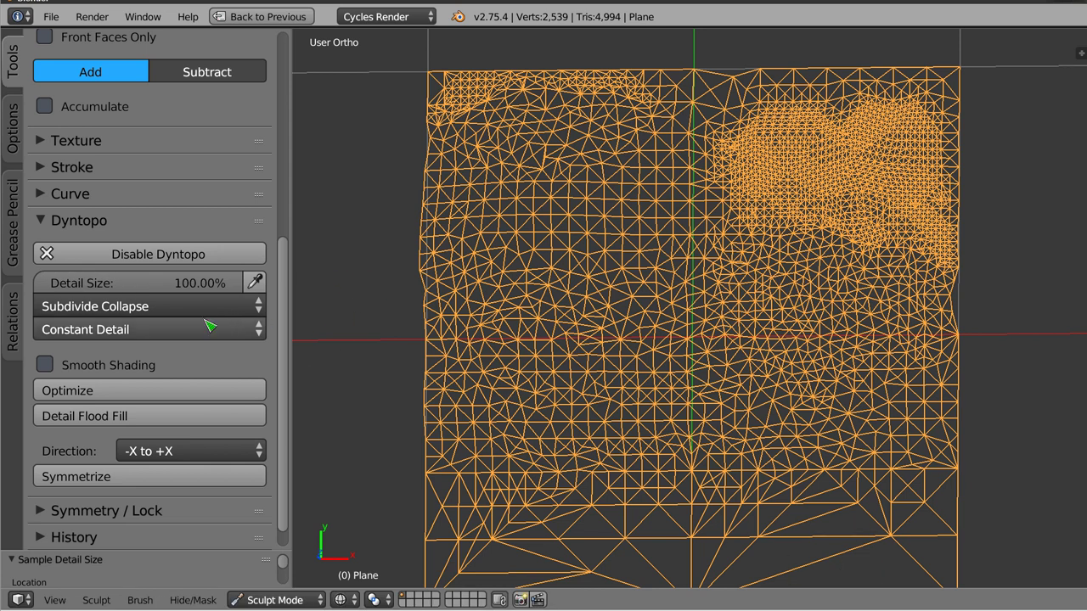
mouse_move(572, 482)
left_mouse_down()
mouse_move(480, 461)
mouse_move(856, 456)
mouse_move(663, 490)
left_mouse_up()
left_click_drag(554, 273, 547, 429)
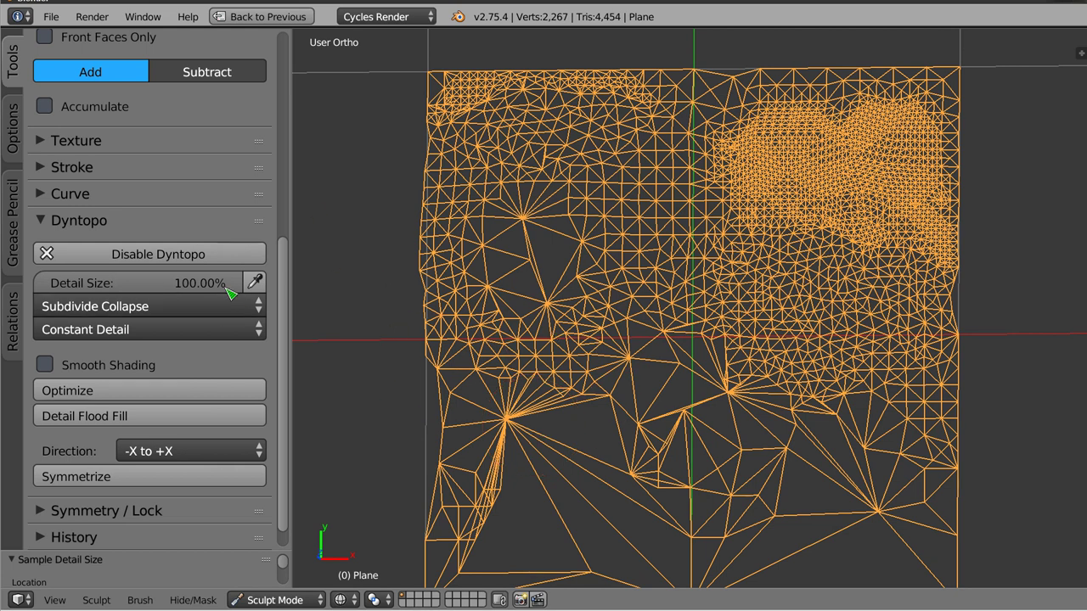
Set the detail type to Brush Detail and sculpt dense triangles into the left part
left_click(174, 333)
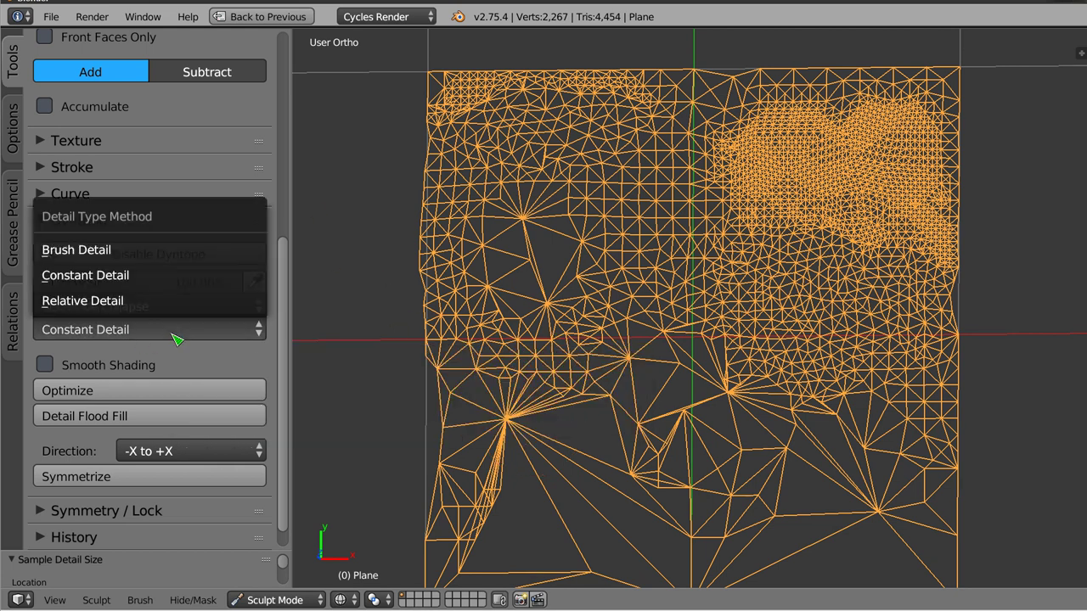
left_click(158, 251)
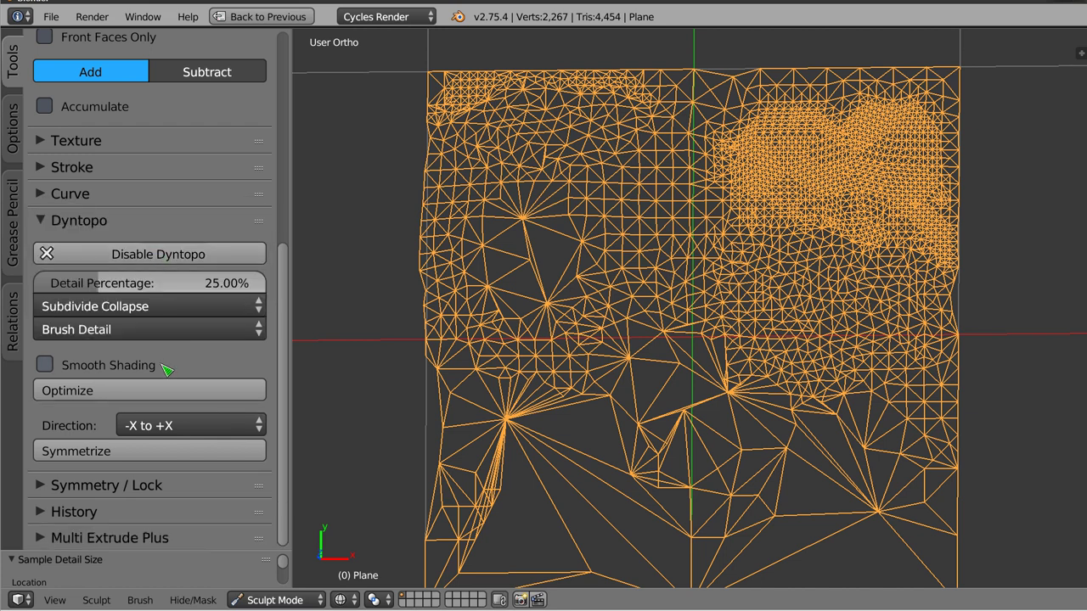
mouse_move(563, 266)
left_mouse_down()
mouse_move(517, 291)
mouse_move(529, 286)
mouse_move(620, 400)
mouse_move(538, 515)
mouse_move(589, 461)
mouse_move(625, 478)
mouse_move(575, 482)
mouse_move(606, 473)
left_mouse_up()
Zoom in and add several dense triangle patches with strokes and dabs at 25%
scroll(606, 472, "up", 2)
scroll(674, 444, "up", 2)
scroll(636, 433, "up", 2)
scroll(592, 413, "up", 2)
left_click_drag(526, 182, 552, 191)
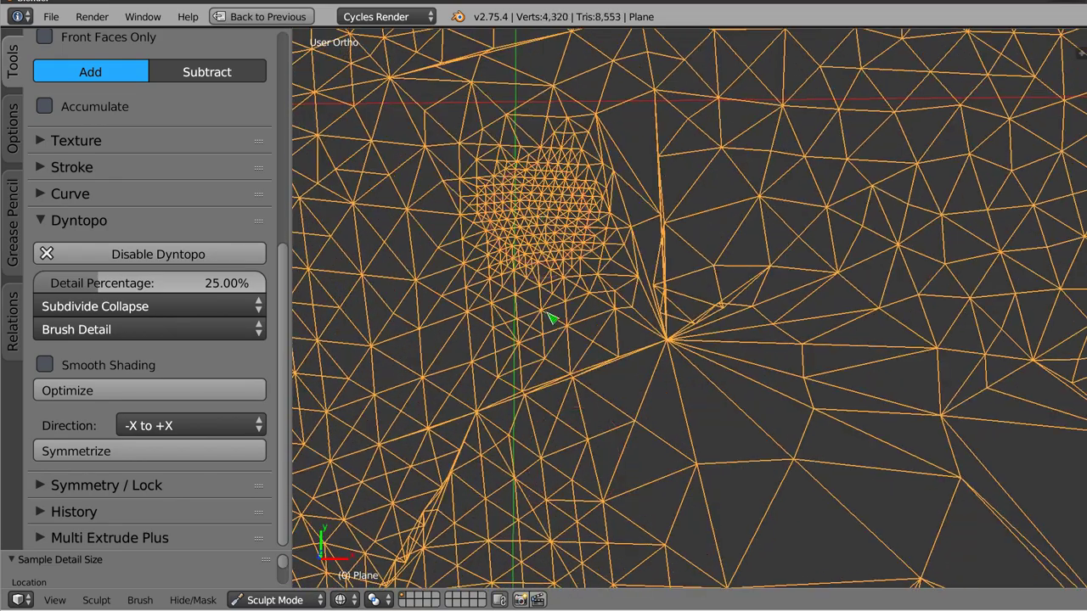
left_click_drag(679, 335, 747, 284)
left_click(577, 374)
middle_click_drag(850, 215, 589, 342, "shift")
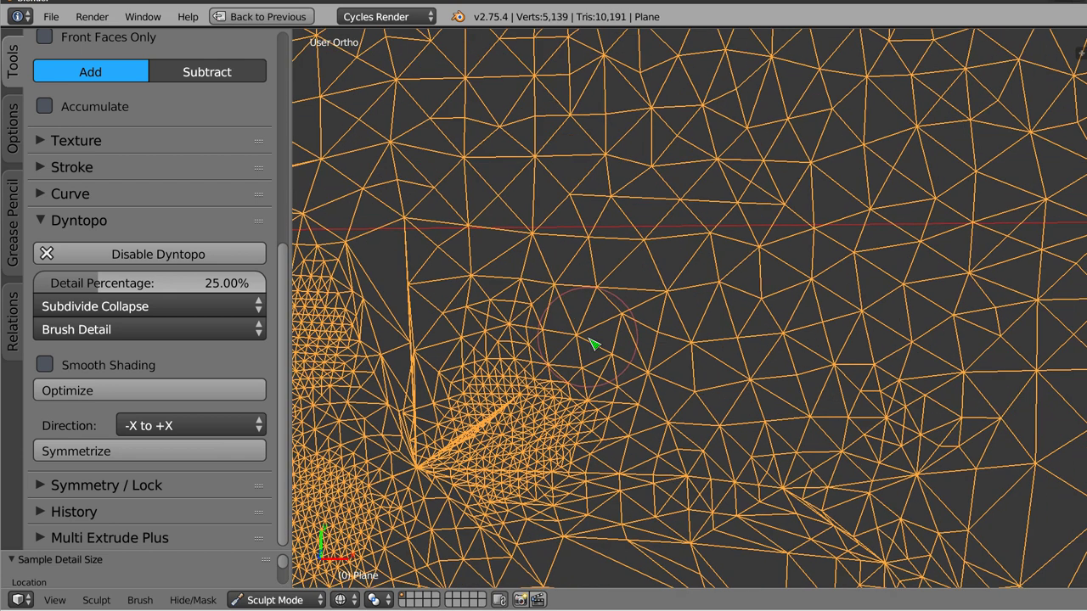
left_click(705, 250)
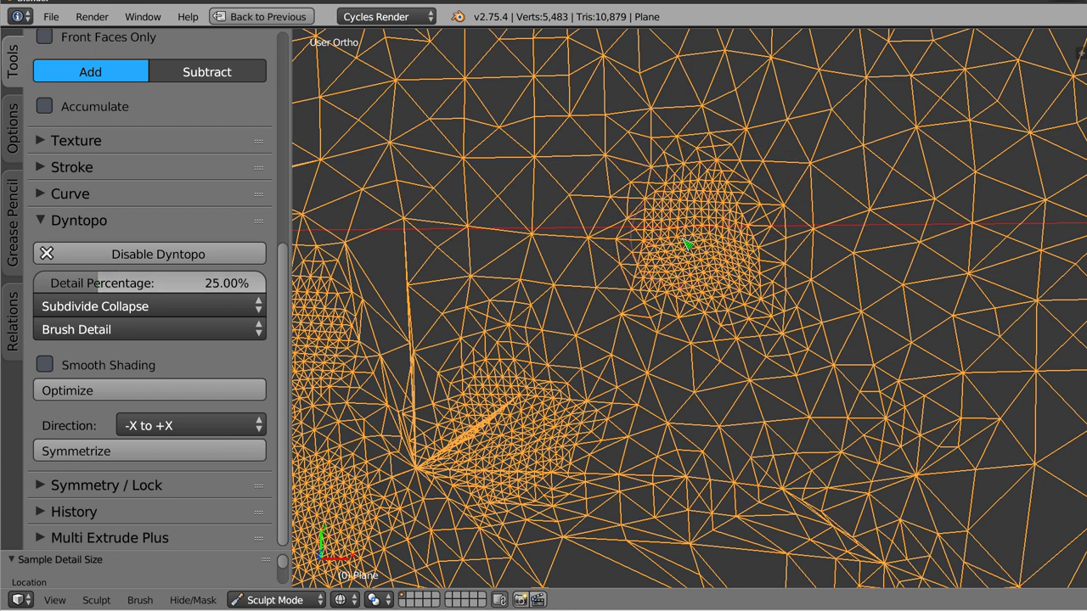
Raise the detail percentage to 100% and sculpt more strokes on the right side
left_click_drag(152, 282, 254, 283)
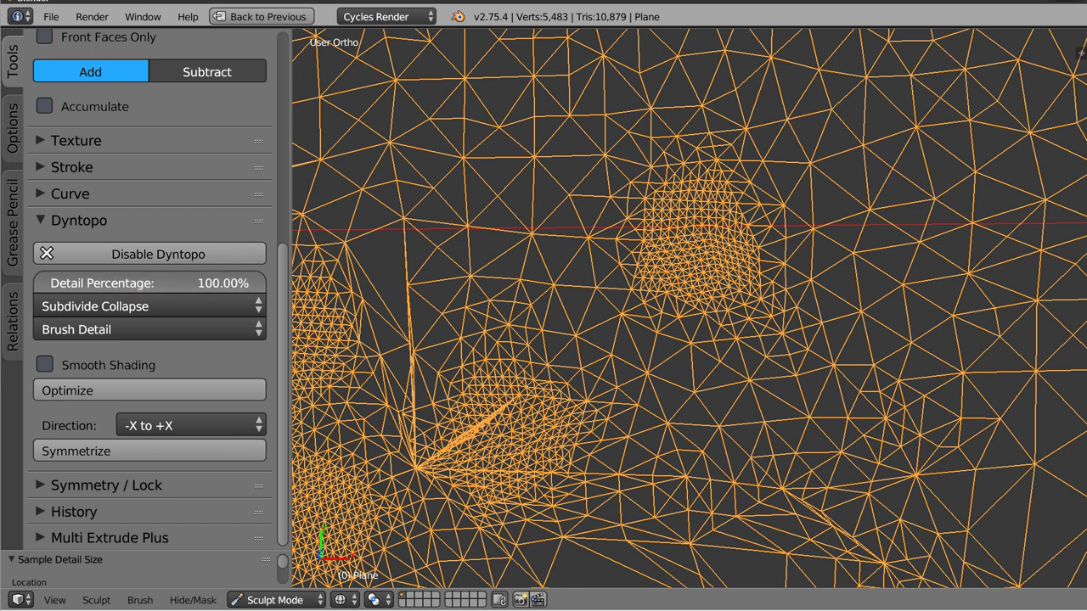
mouse_move(815, 162)
left_mouse_down()
mouse_move(869, 178)
mouse_move(892, 376)
mouse_move(951, 232)
left_mouse_up()
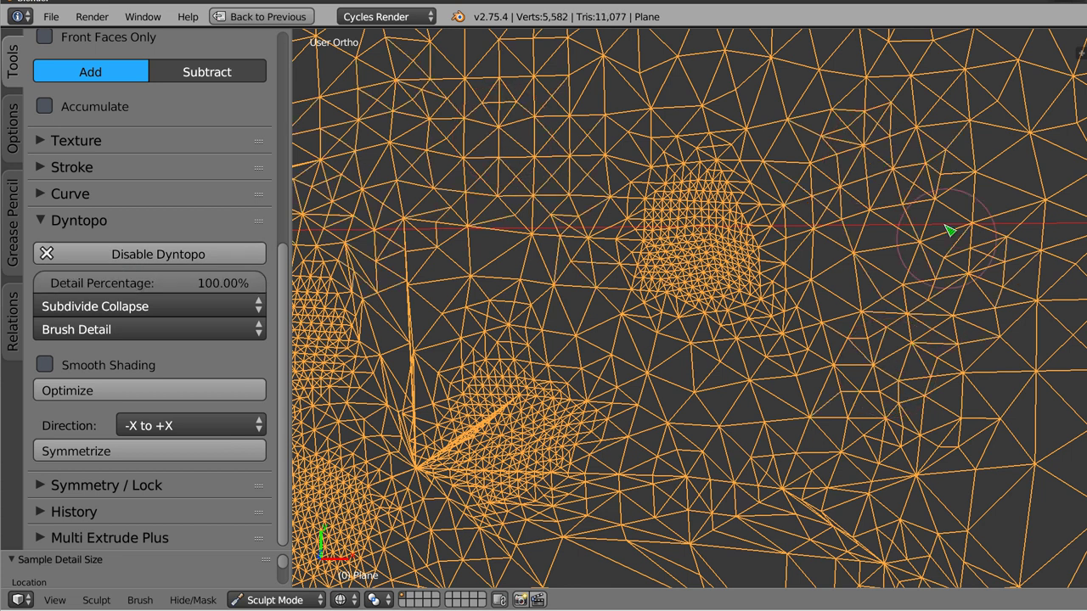
middle_click_drag(877, 245, 589, 388, "shift")
mouse_move(589, 388)
left_mouse_down()
mouse_move(684, 368)
mouse_move(805, 260)
mouse_move(812, 423)
left_mouse_up()
scroll(708, 369, "down", 5)
Coarsen several mesh areas with sculpt dabs at 100% detail, reaching 3,148 verts
mouse_move(679, 356)
left_mouse_down()
mouse_move(553, 286)
mouse_move(466, 389)
mouse_move(582, 388)
mouse_move(577, 515)
mouse_move(548, 413)
mouse_move(655, 377)
left_mouse_up()
left_click(656, 377)
left_click(650, 417)
left_click(759, 245)
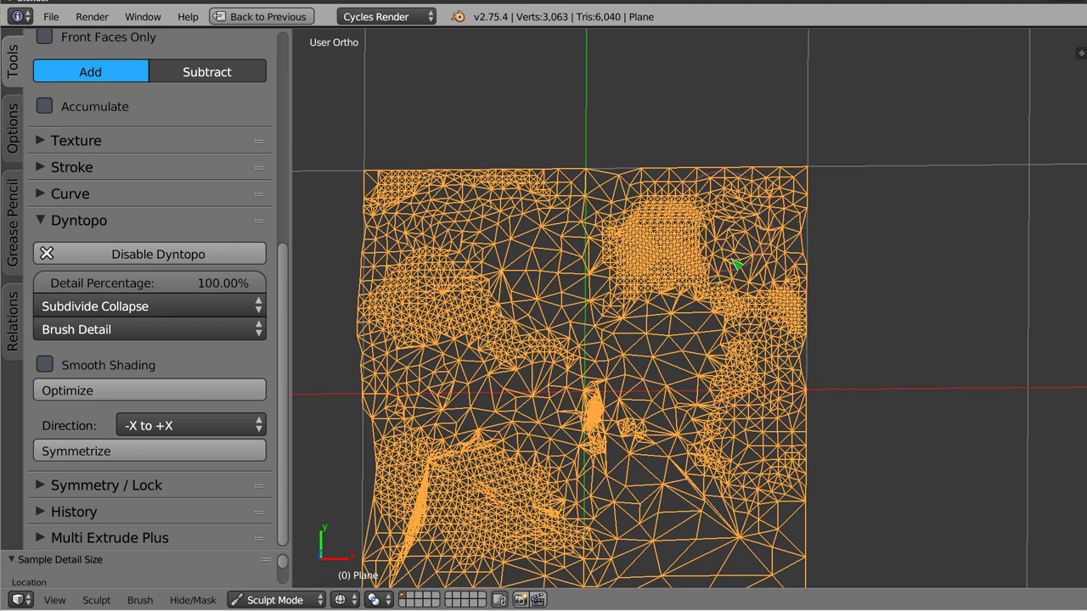
scroll(743, 246, "up", 3)
scroll(743, 246, "up", 2)
left_click(741, 244)
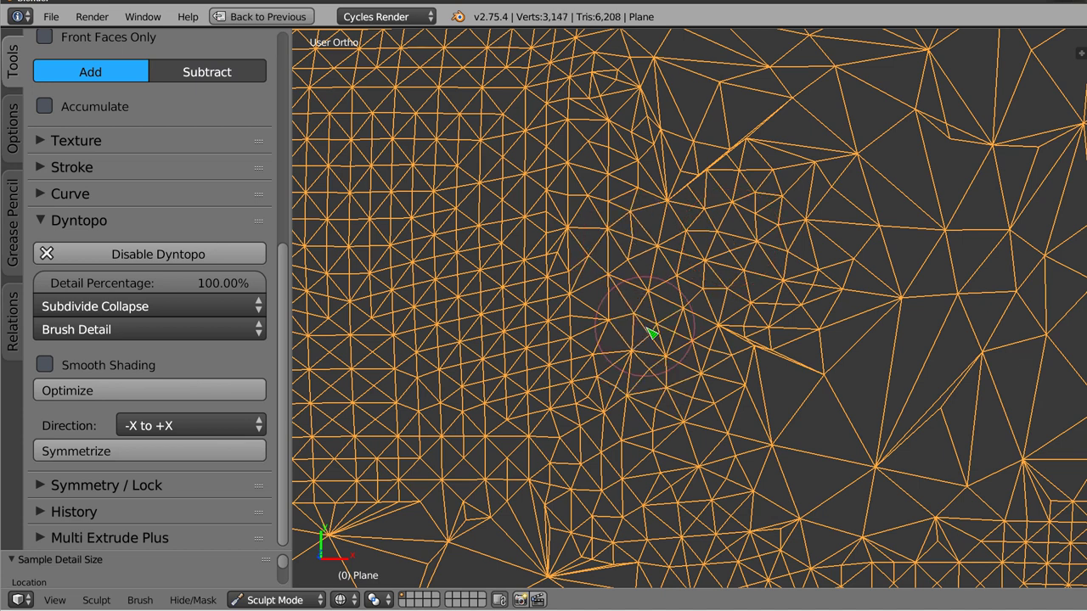
left_click(134, 331)
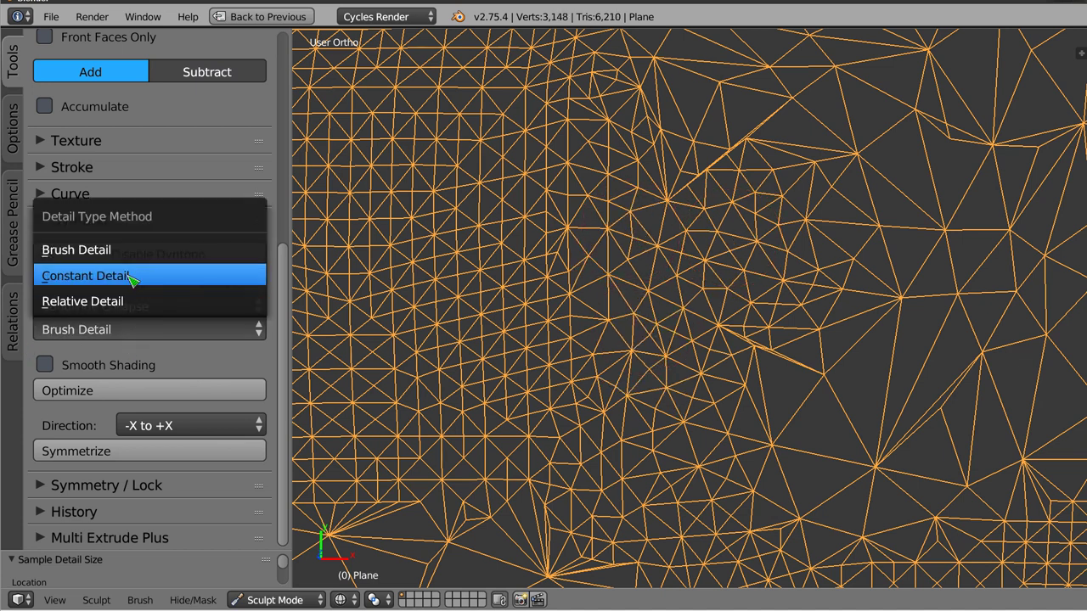
Set the detail type back to Constant Detail and zoom out to the whole plane
key("Escape")
left_click(128, 331)
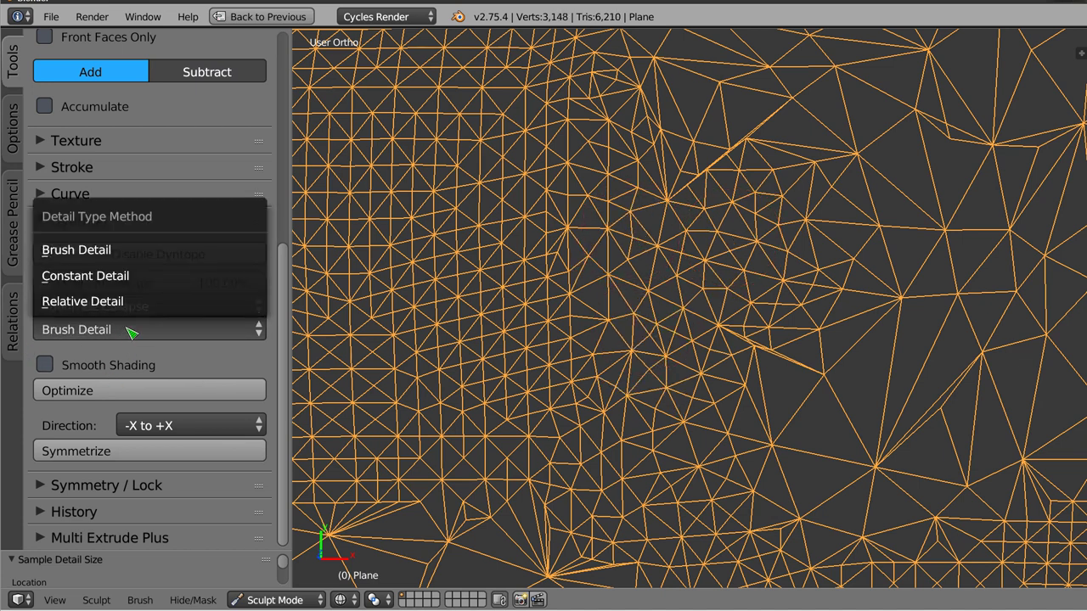
left_click(143, 280)
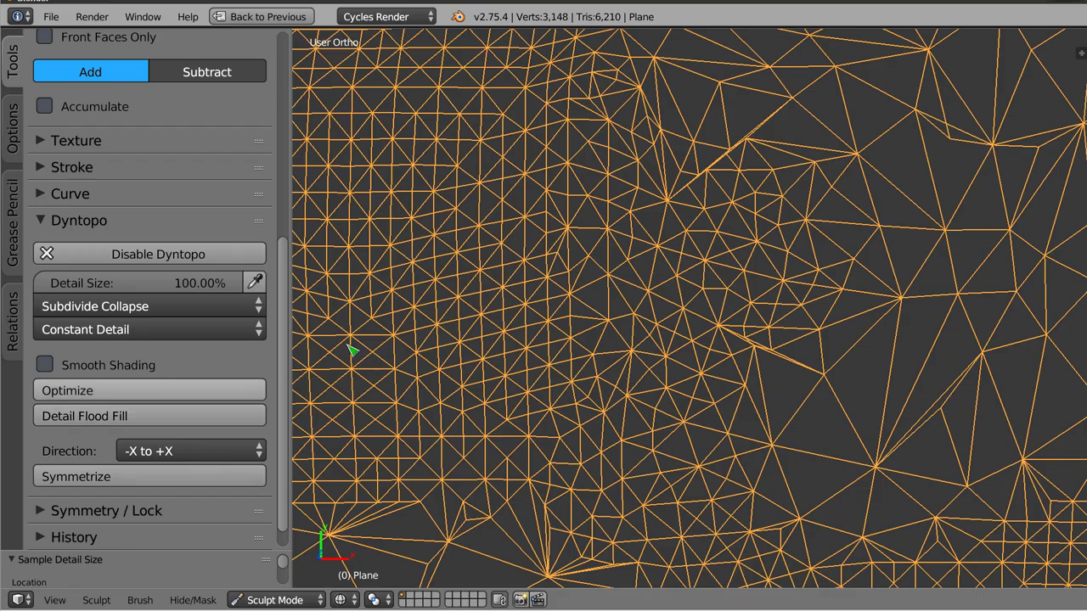
scroll(698, 290, "down", 4)
scroll(609, 316, "down", 2)
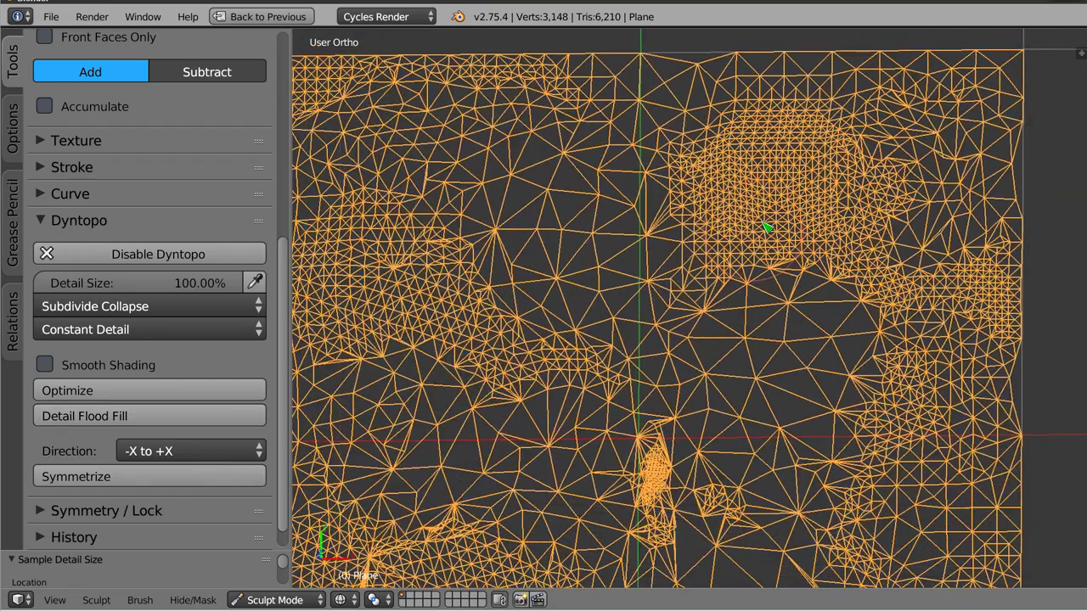
scroll(752, 238, "down", 2)
middle_click_drag(701, 330, 718, 286, "shift")
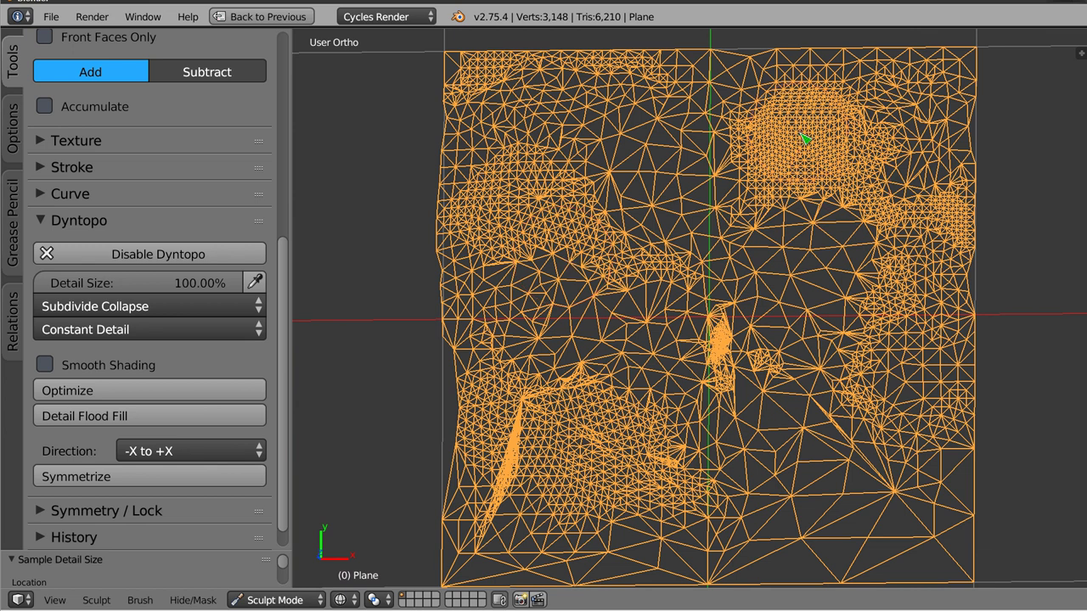
Sample a 2.51% detail size and flood-fill the plane to 19,364 verts
left_click(256, 281)
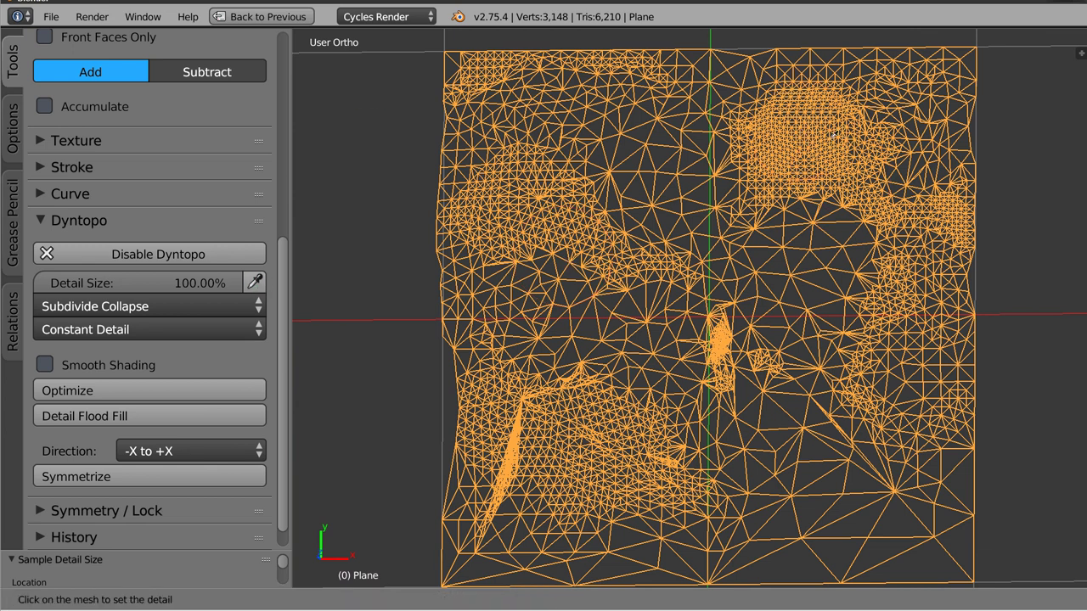
left_click(788, 125)
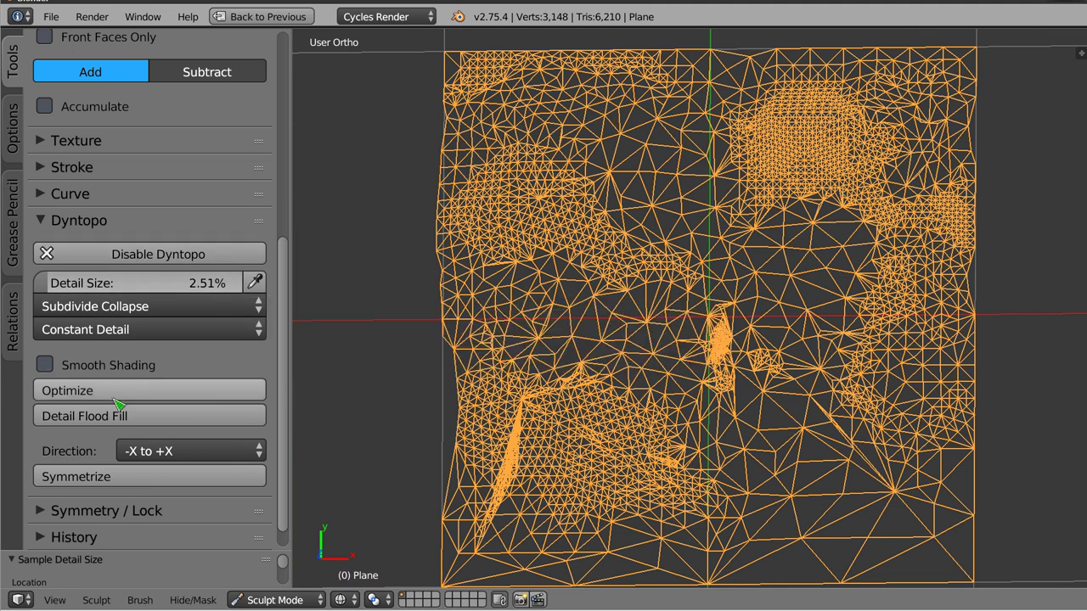
left_click(176, 417)
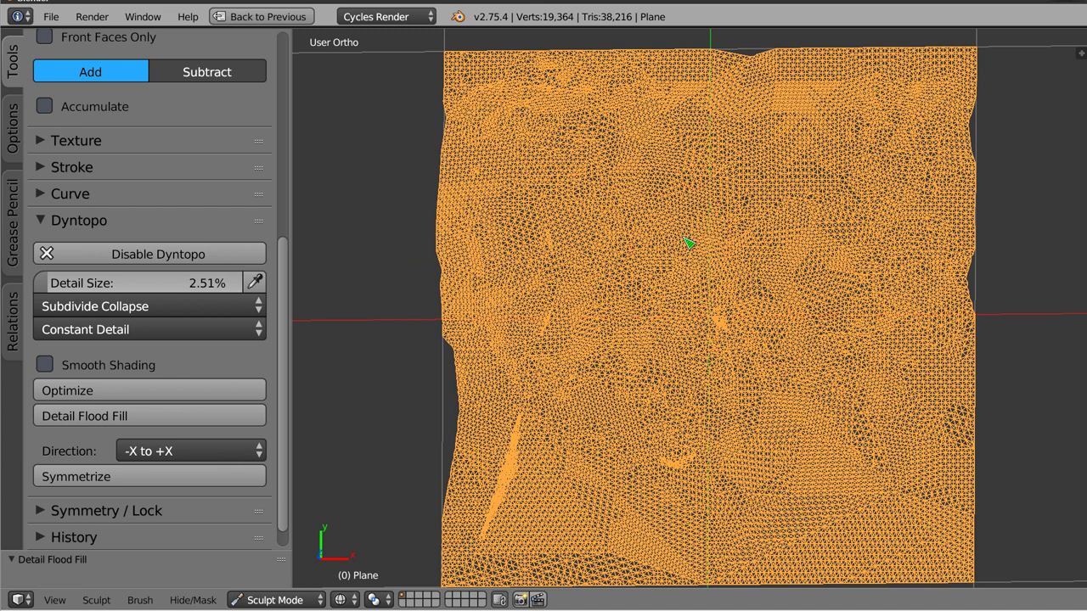
Raise detail size to 35.62% and collapse several round patches into coarser triangles
left_click_drag(133, 283, 663, 266)
left_click(619, 175)
left_click(689, 157)
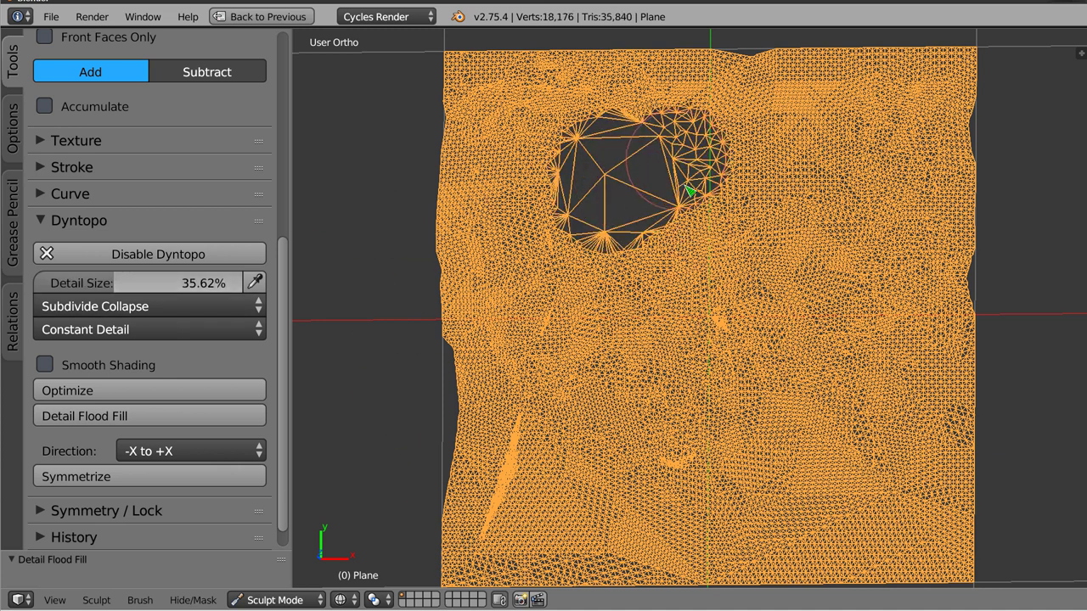
left_click(753, 241)
left_click(707, 296)
left_click(586, 328)
left_click_drag(557, 330, 516, 280)
Sample a 4.11% detail size and flood-fill the plane evenly
left_click(255, 282)
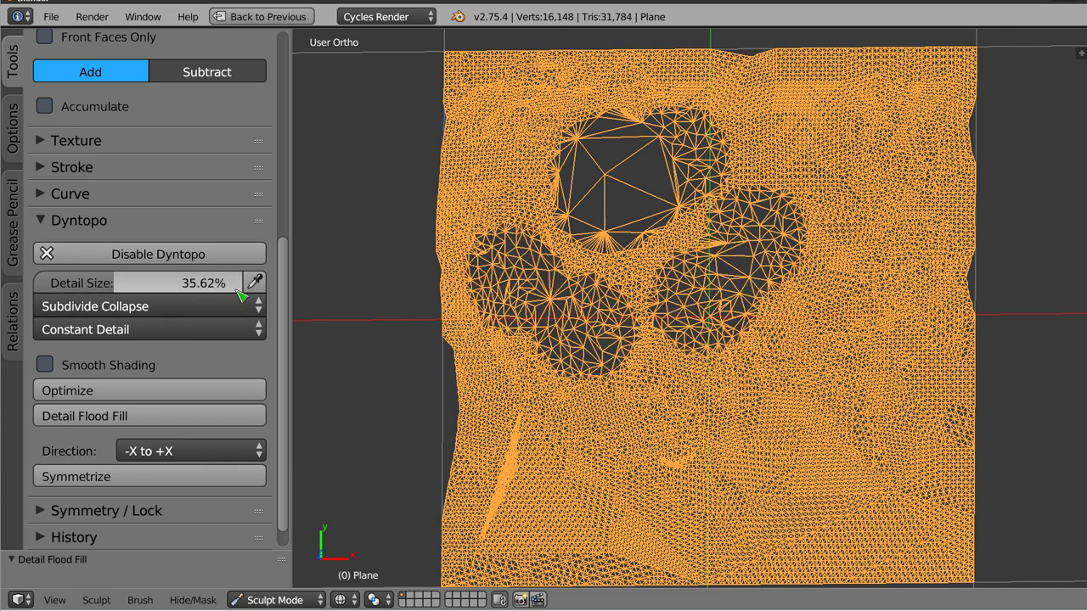
left_click(592, 319)
left_click(185, 417)
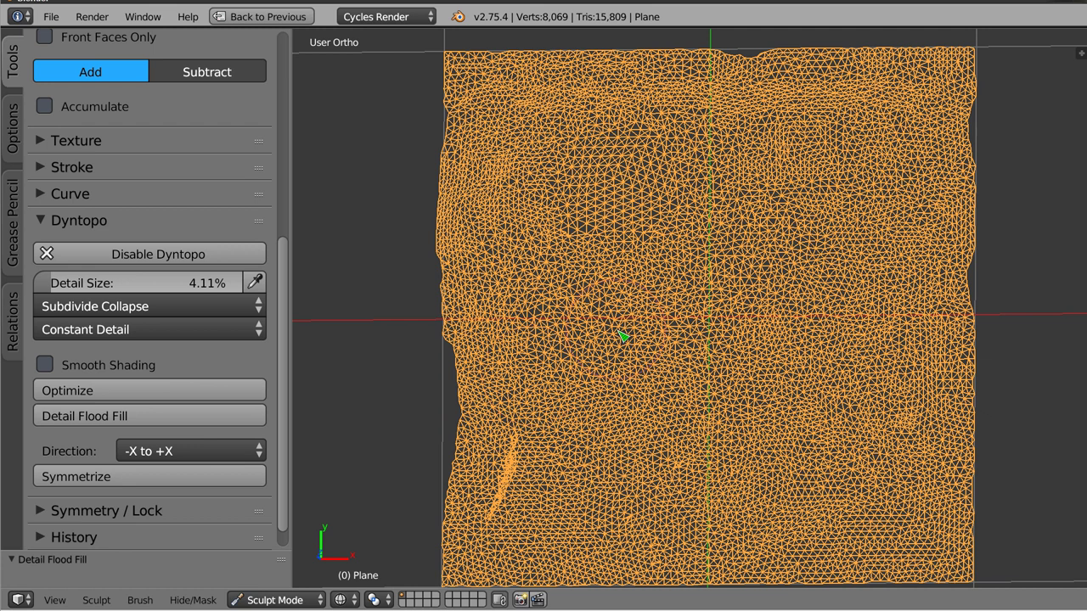
Set detail size to 35% and flood-fill, coarsening the plane to 111 verts, 184 tris
left_click(254, 282)
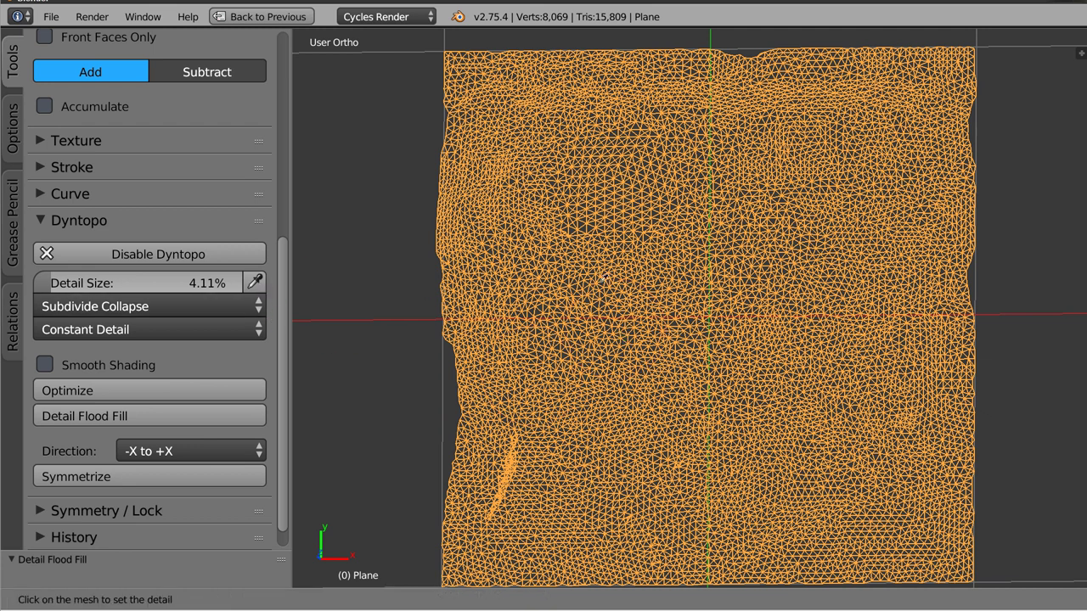
left_click(556, 318)
left_click_drag(138, 282, 203, 281)
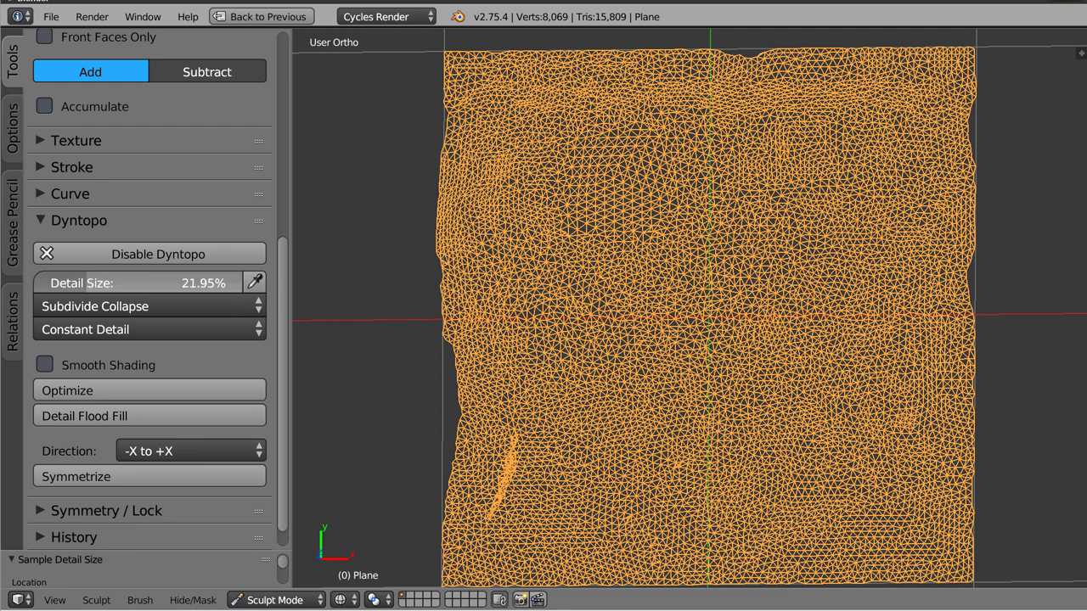
type("35")
key("Return")
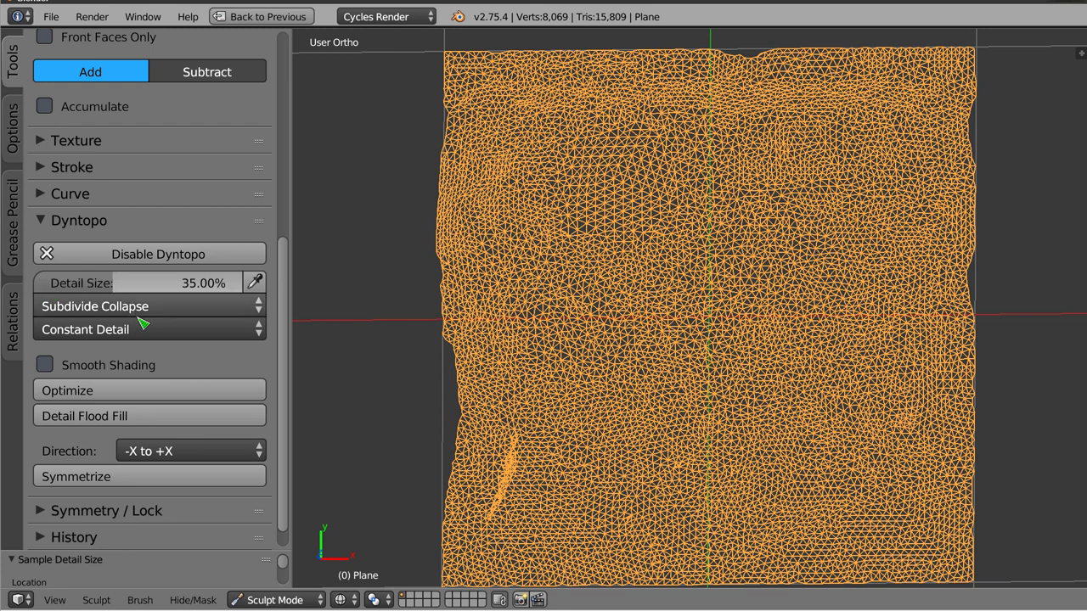
left_click(151, 418)
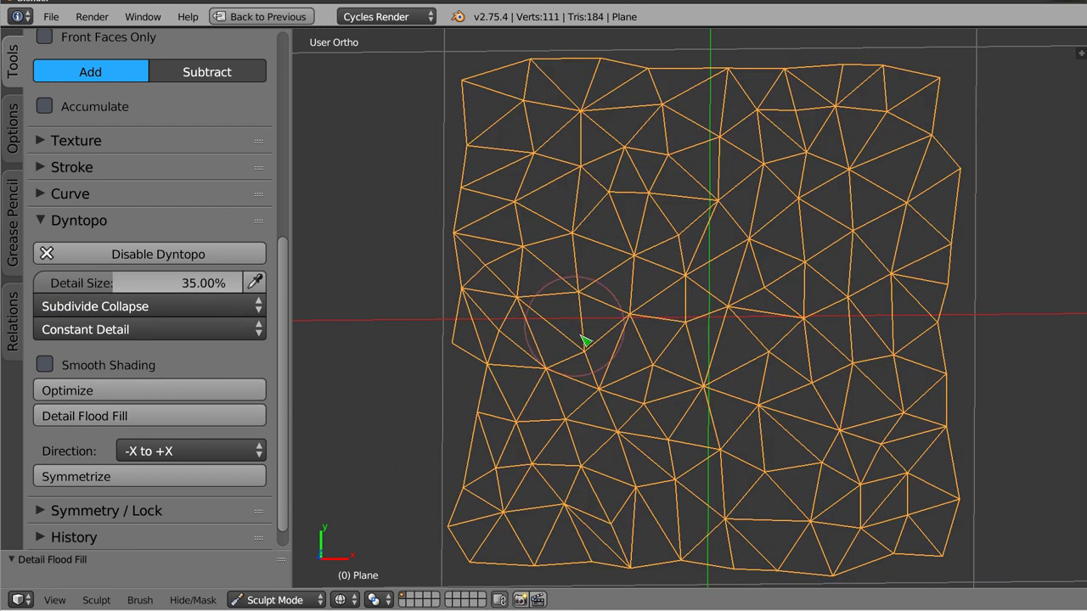
Zoom out and tilt the view to see the sculpted plane in solid shading
scroll(674, 281, "down", 2)
scroll(674, 281, "down", 1)
mouse_move(674, 281)
middle_mouse_down()
mouse_move(634, 437)
mouse_move(730, 208)
mouse_move(687, 286)
mouse_move(694, 320)
middle_mouse_up()
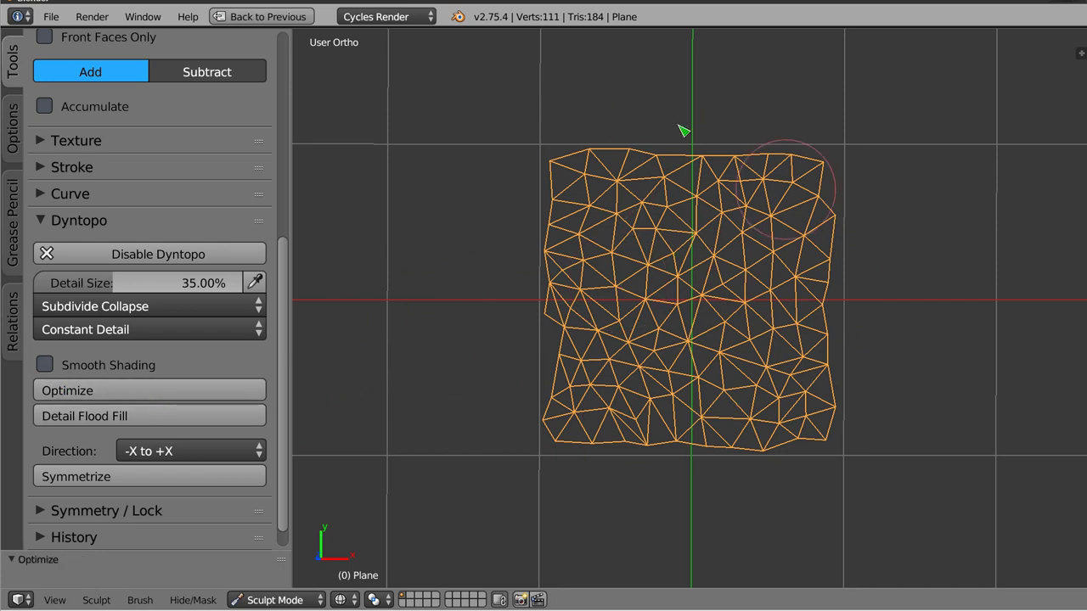
mouse_move(703, 316)
middle_mouse_down()
mouse_move(636, 433)
mouse_move(691, 275)
mouse_move(674, 296)
middle_mouse_up()
key("z")
mouse_move(649, 251)
middle_mouse_down()
mouse_move(696, 158)
mouse_move(636, 387)
mouse_move(629, 362)
mouse_move(611, 370)
mouse_move(544, 314)
middle_mouse_up()
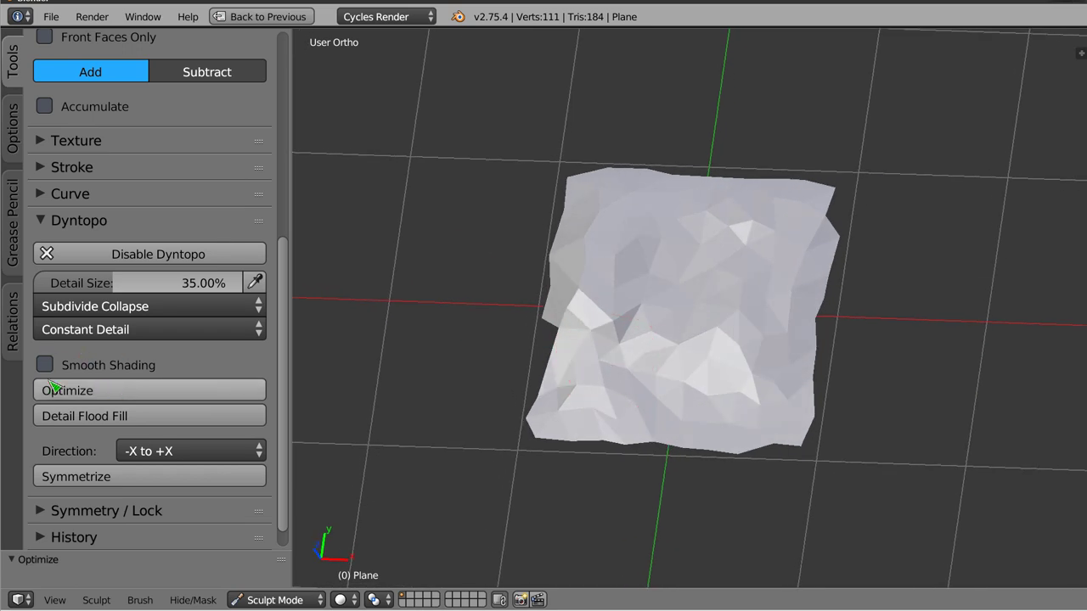
mouse_move(586, 306)
middle_mouse_down()
mouse_move(609, 289)
mouse_move(754, 366)
middle_mouse_up()
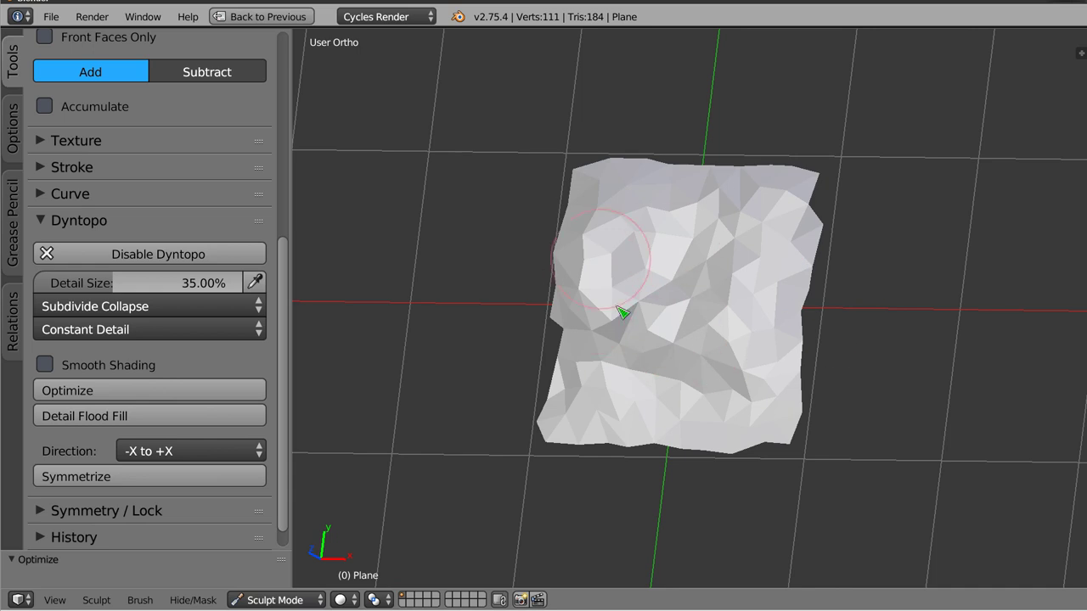
Turn on Smooth Shading for the sculpted plane and return to Object Mode
left_click(45, 364)
mouse_move(631, 315)
middle_mouse_down()
mouse_move(686, 298)
mouse_move(716, 320)
mouse_move(745, 235)
mouse_move(683, 263)
mouse_move(667, 291)
mouse_move(702, 279)
mouse_move(553, 300)
mouse_move(406, 376)
middle_mouse_up()
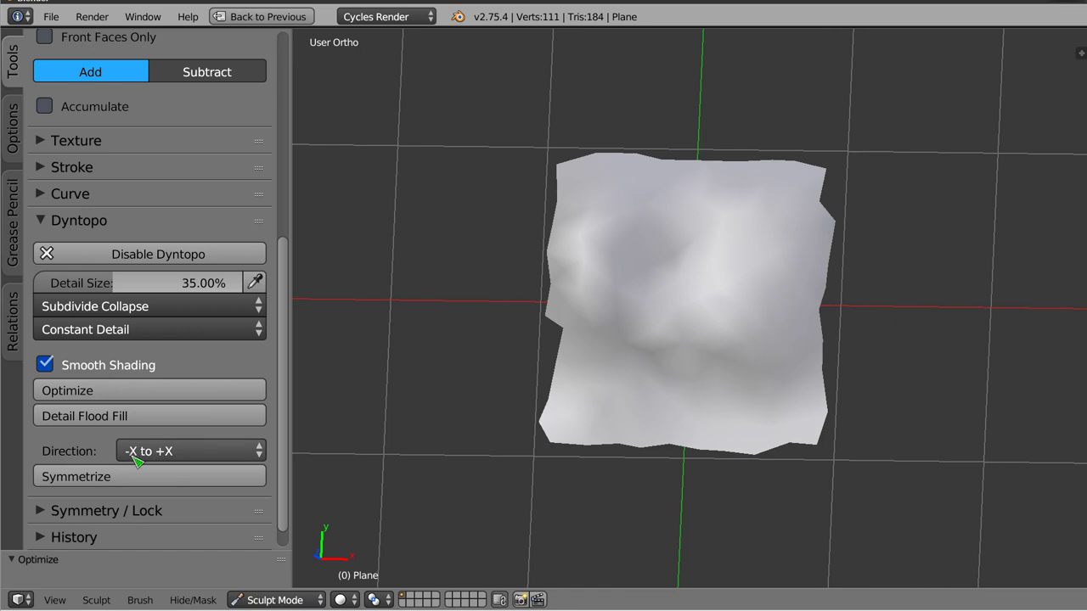
left_click(297, 598)
left_click(297, 579)
Delete the sculpted plane and add an Ico Sphere in its place
key("x")
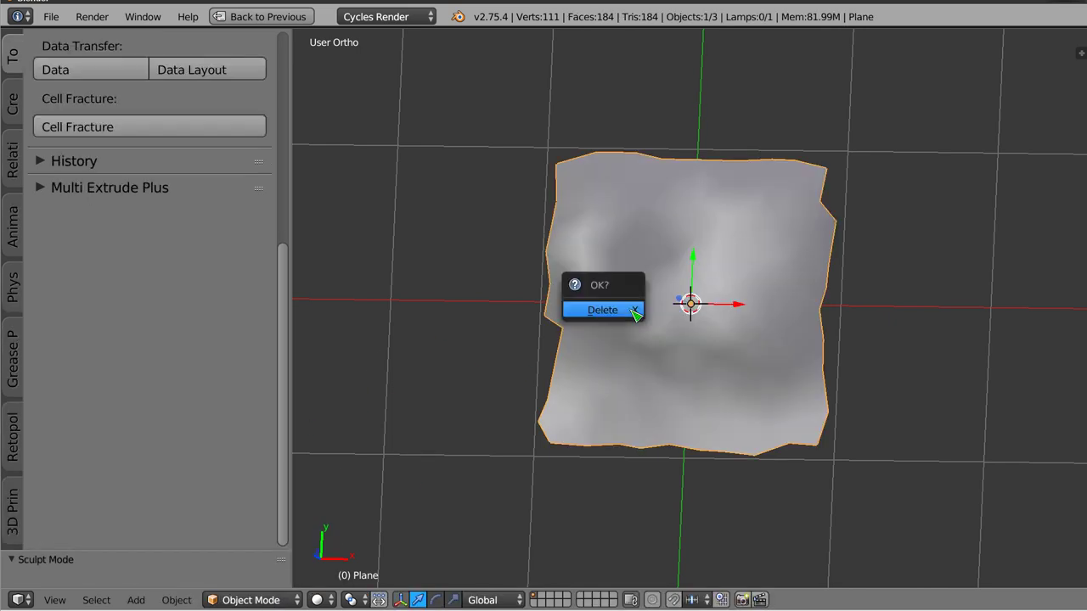
left_click(636, 308)
key("shift+a")
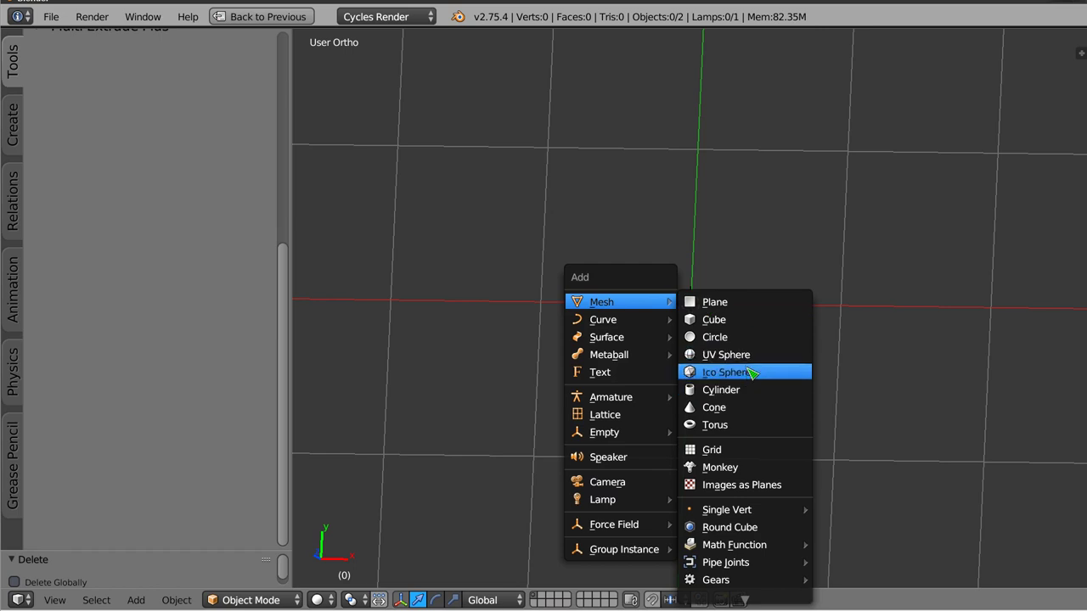
left_click(739, 370)
Put the icosphere into Sculpt Mode with Dyntopo enabled
middle_click_drag(667, 323, 612, 335)
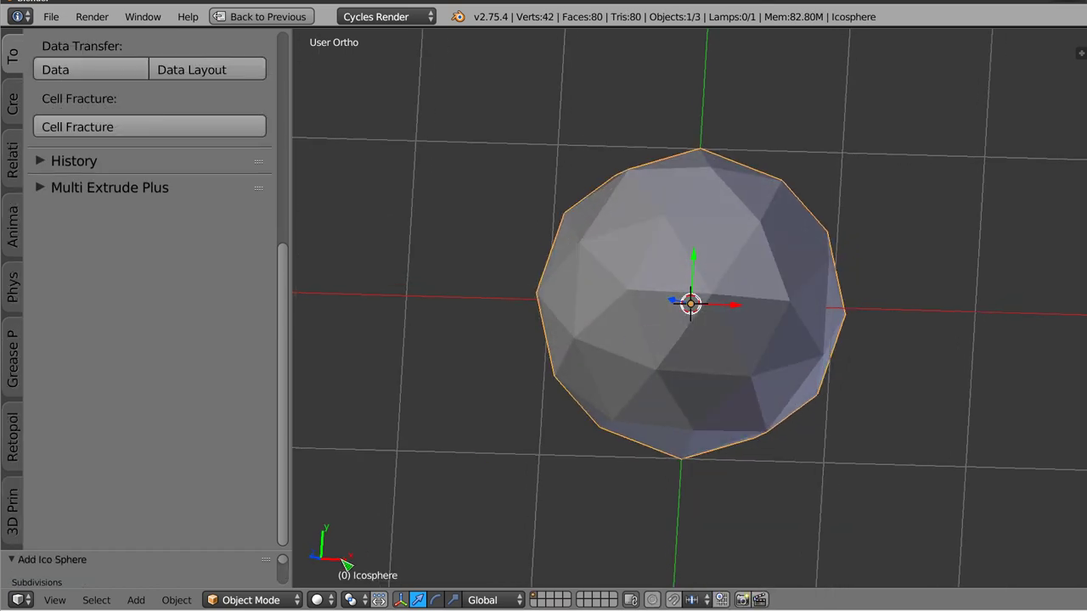
left_click(259, 603)
left_click(246, 538)
left_click(149, 254)
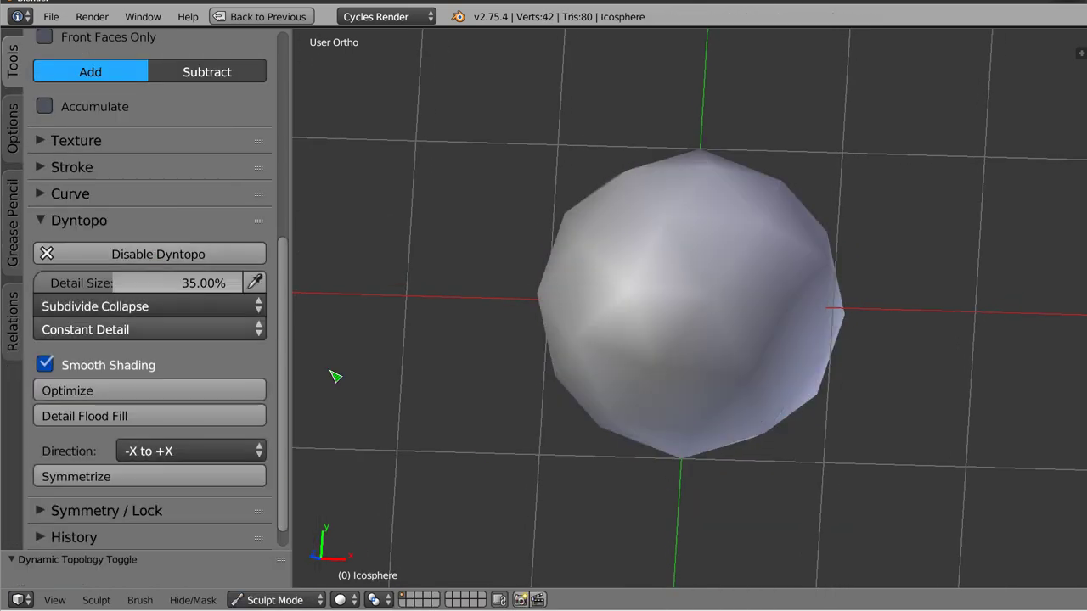
Sculpt detail onto the sphere's right, upper-left and left sides, expanding Symmetry/Lock settings
left_click_drag(659, 275, 800, 359)
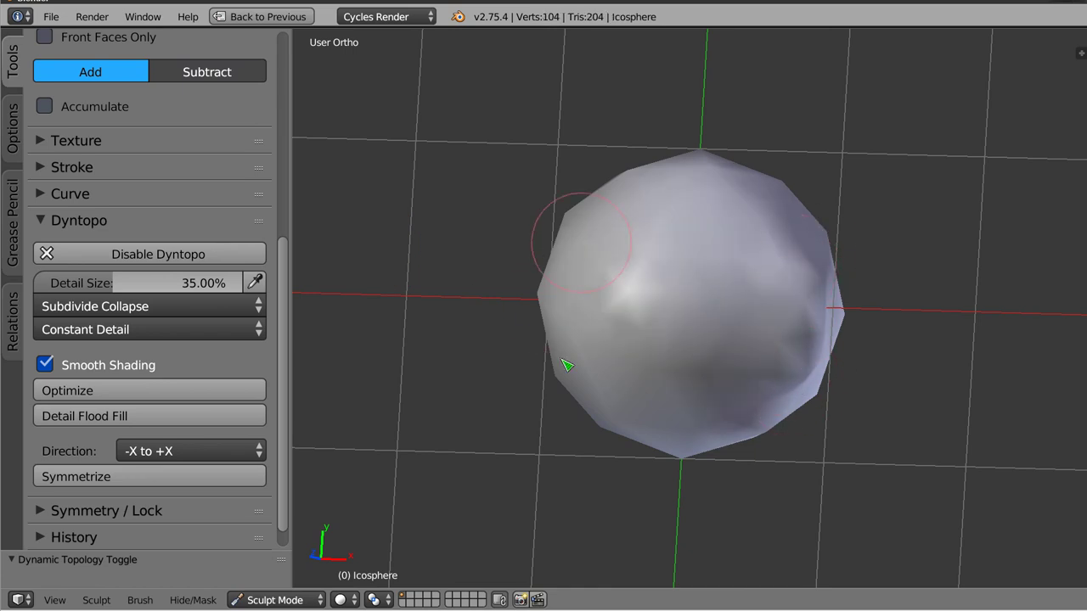
left_click_drag(562, 360, 534, 382)
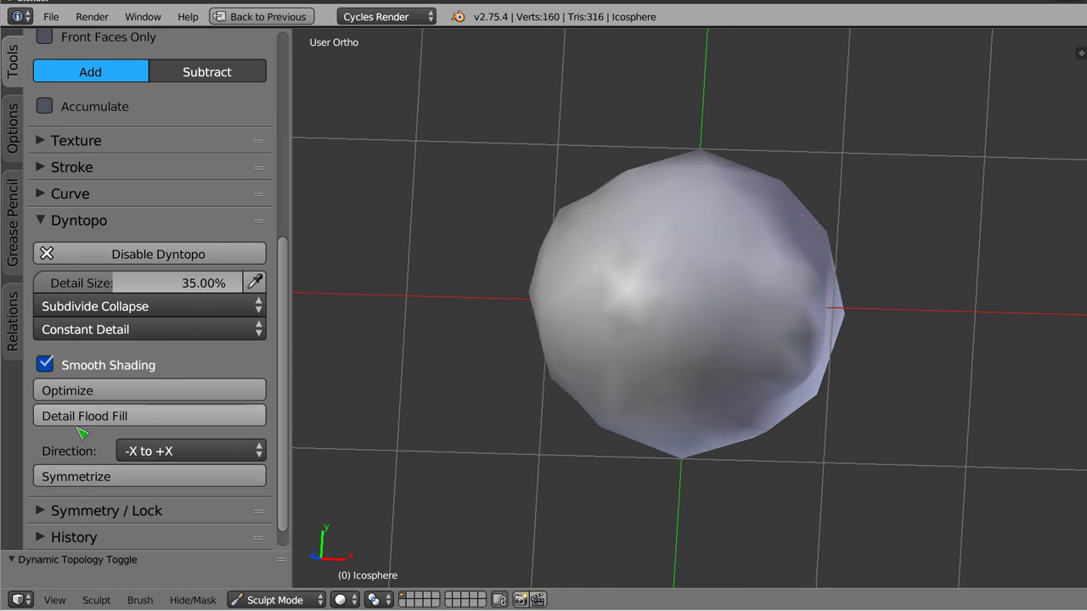
scroll(42, 442, "down", 1)
left_click(59, 487)
mouse_move(671, 360)
middle_mouse_down()
mouse_move(626, 272)
mouse_move(697, 235)
mouse_move(689, 396)
middle_mouse_up()
mouse_move(780, 344)
left_mouse_down()
mouse_move(798, 363)
mouse_move(788, 399)
mouse_move(778, 359)
mouse_move(803, 348)
mouse_move(393, 338)
left_mouse_up()
Turn off Smooth Shading to show facets and sculpt more onto the right side
left_click(149, 346)
mouse_move(621, 400)
middle_mouse_down()
mouse_move(784, 238)
mouse_move(811, 257)
middle_mouse_up()
mouse_move(811, 258)
left_mouse_down()
mouse_move(832, 424)
mouse_move(800, 395)
left_mouse_up()
mouse_move(800, 395)
middle_mouse_down()
mouse_move(703, 286)
mouse_move(763, 293)
middle_mouse_up()
left_click_drag(762, 293, 900, 263)
mouse_move(899, 264)
middle_mouse_down()
mouse_move(619, 263)
mouse_move(667, 412)
mouse_move(691, 310)
mouse_move(691, 376)
mouse_move(679, 356)
mouse_move(685, 371)
middle_mouse_up()
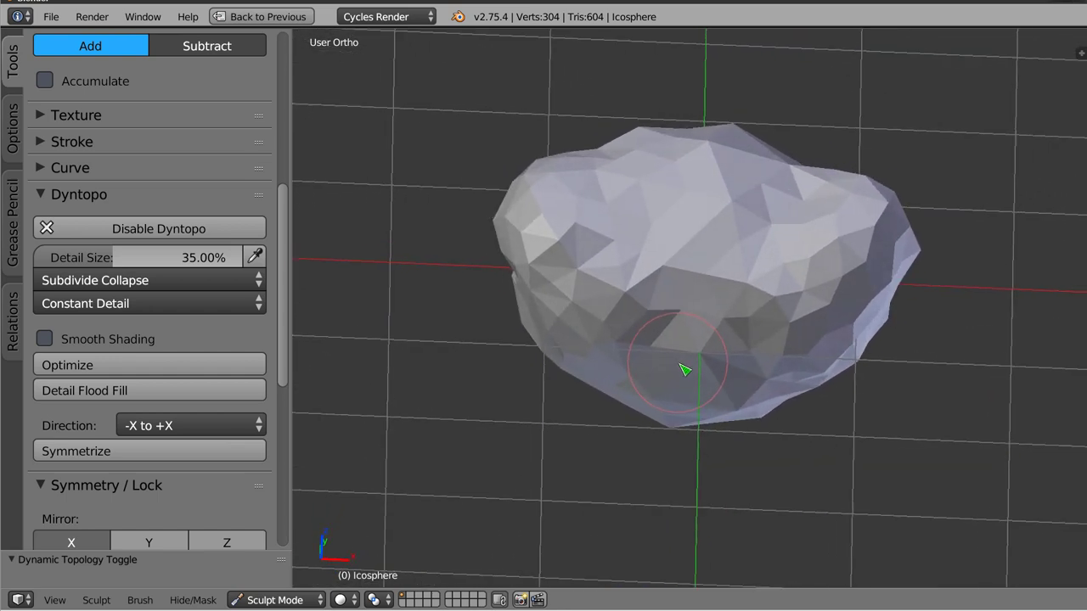
In front view, symmetrize the icosphere from -X to +X
key("KP_1")
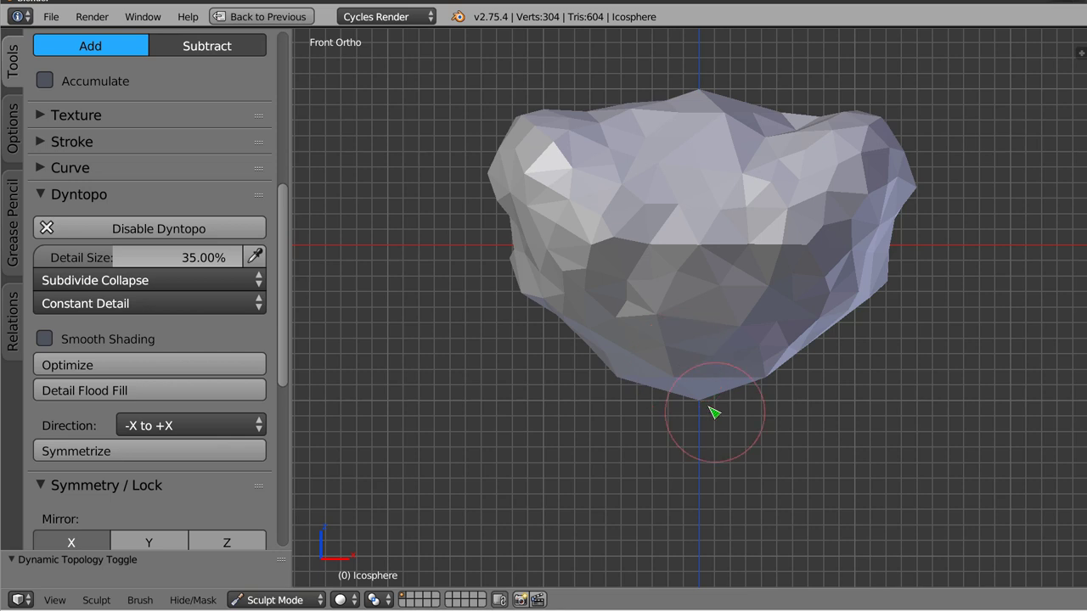
middle_click_drag(707, 231, 728, 433, "shift")
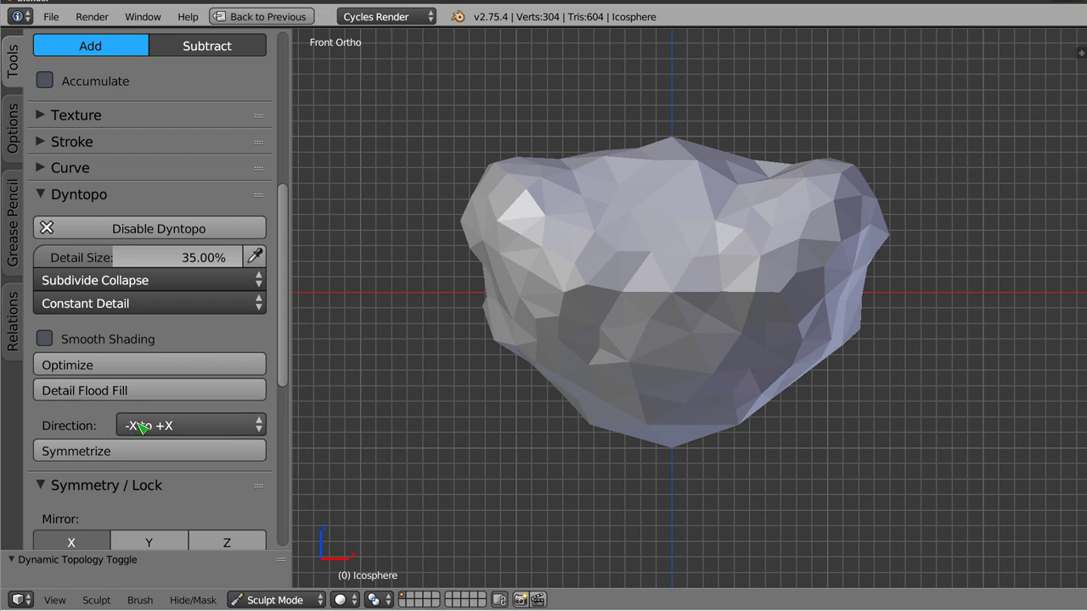
left_click(191, 427)
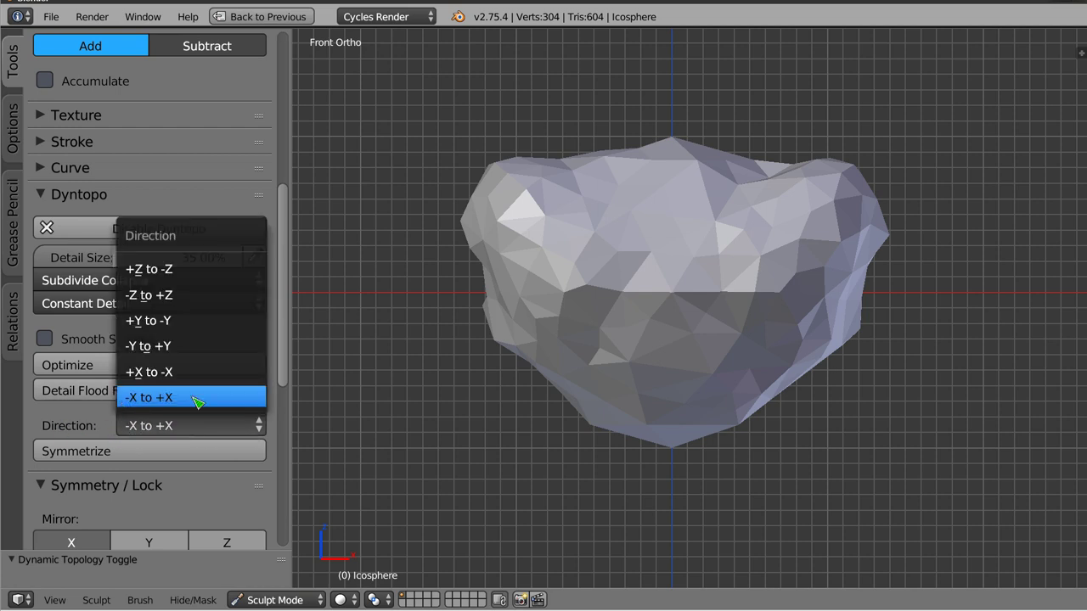
left_click(185, 409)
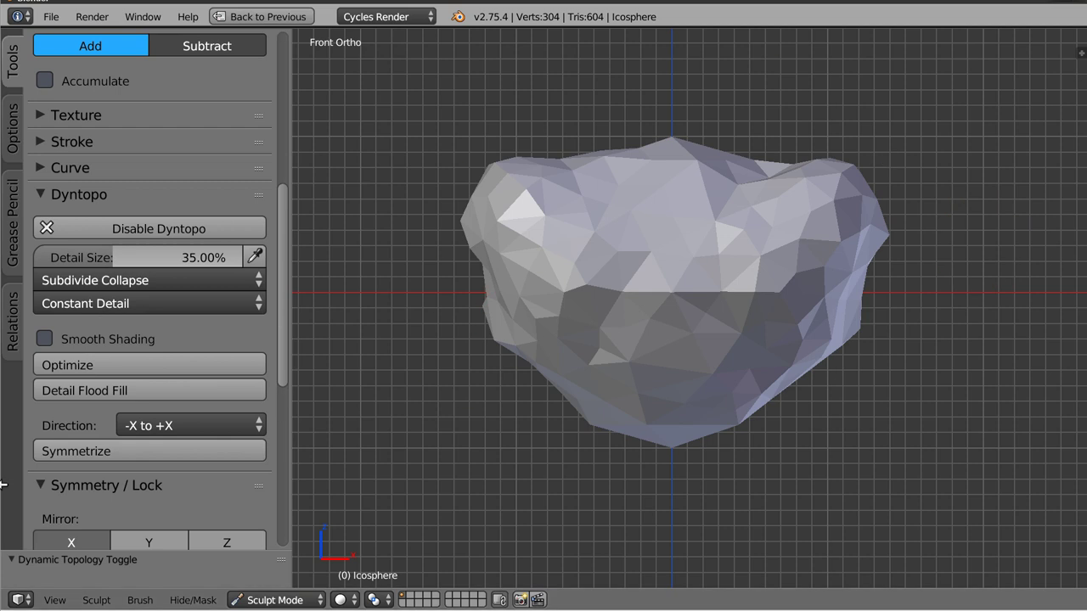
left_click(155, 455)
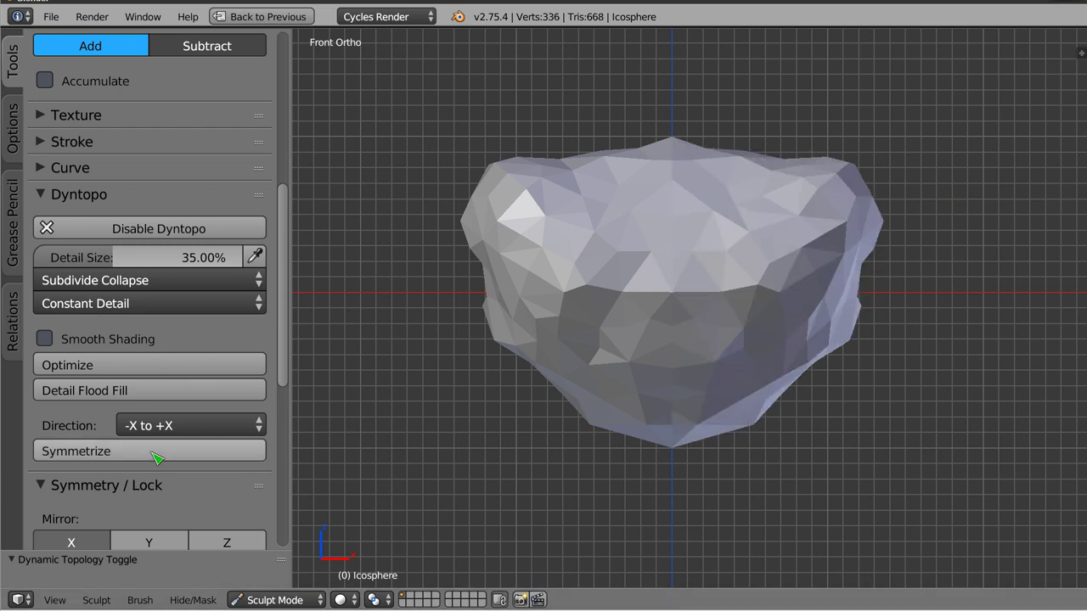
Symmetrize the icosphere again with direction +Y to -Y and inspect the result
left_click(188, 427)
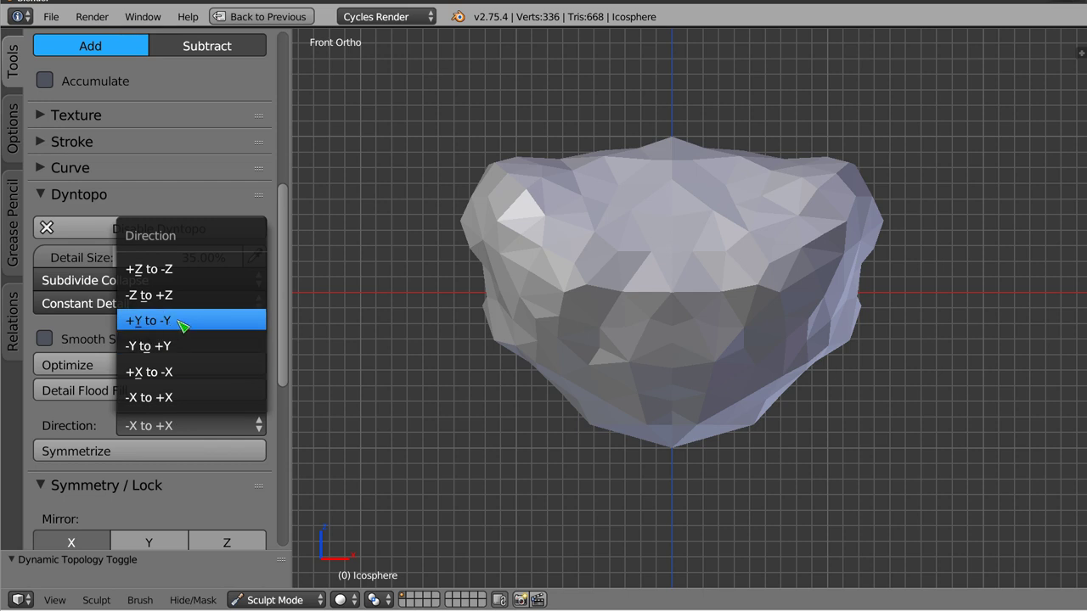
left_click(182, 323)
mouse_move(722, 262)
middle_mouse_down()
mouse_move(894, 330)
mouse_move(408, 331)
middle_mouse_up()
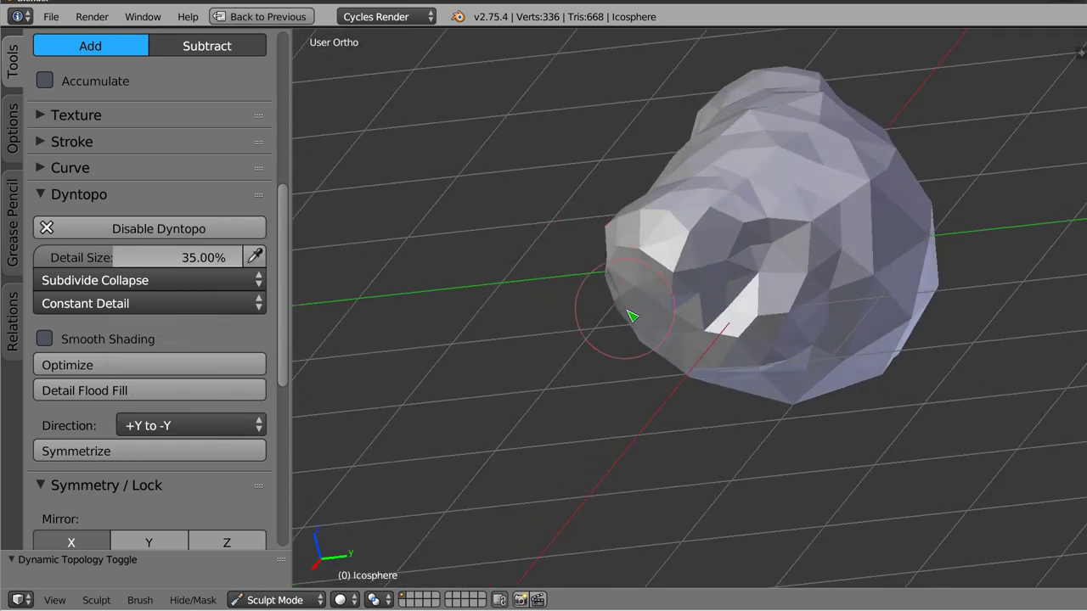
left_click(150, 451)
mouse_move(597, 323)
middle_mouse_down()
mouse_move(694, 297)
mouse_move(461, 235)
mouse_move(517, 359)
mouse_move(509, 327)
mouse_move(767, 365)
mouse_move(548, 296)
mouse_move(654, 340)
mouse_move(649, 105)
middle_mouse_up()
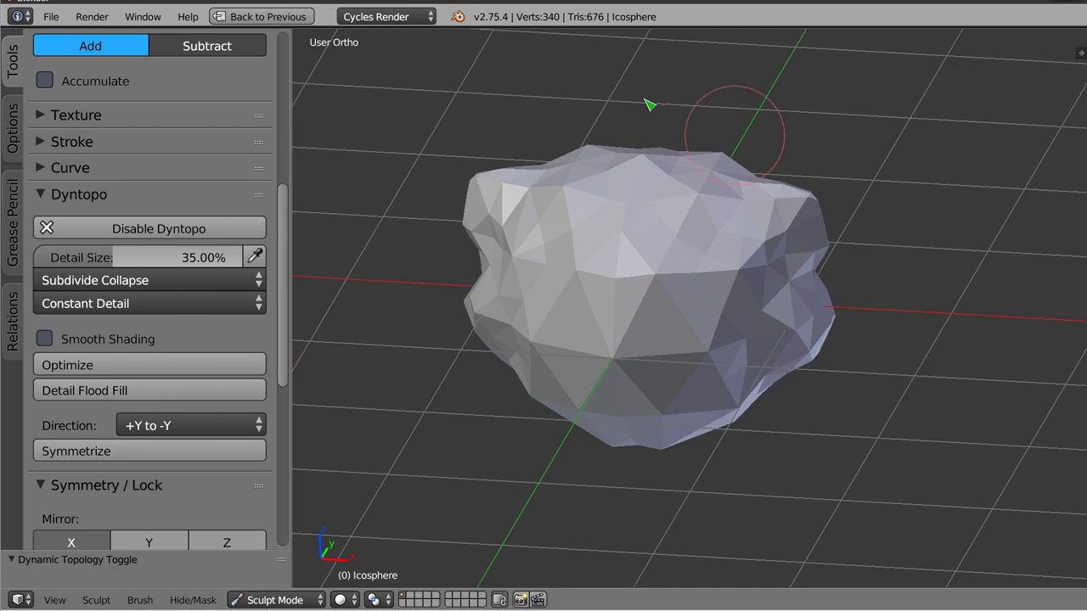
Symmetrize the mesh from +Z to -Z and sculpt away a bright facet
left_click(192, 425)
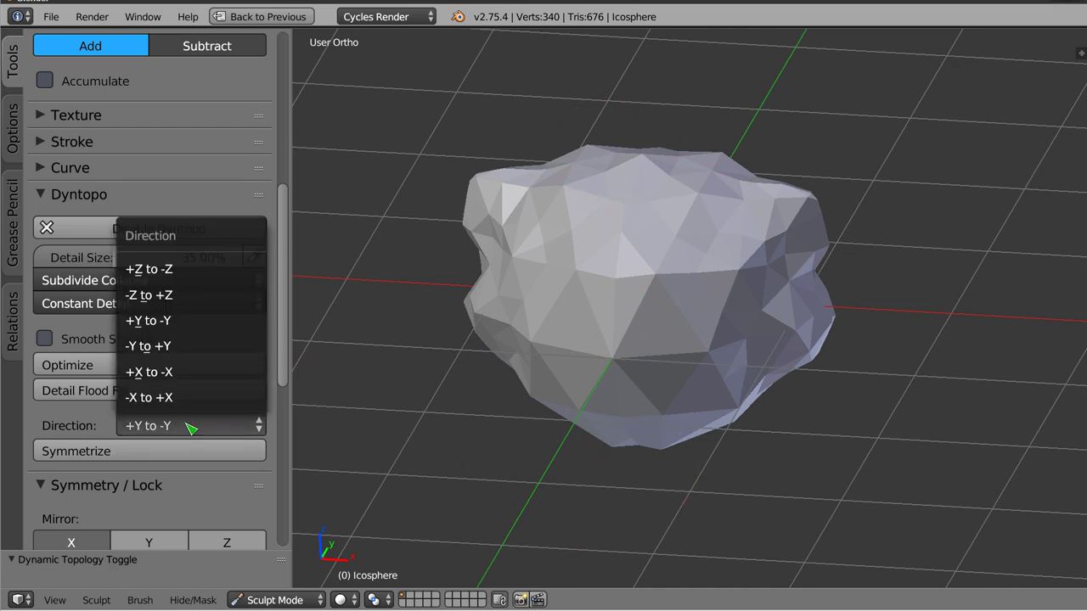
left_click(173, 281)
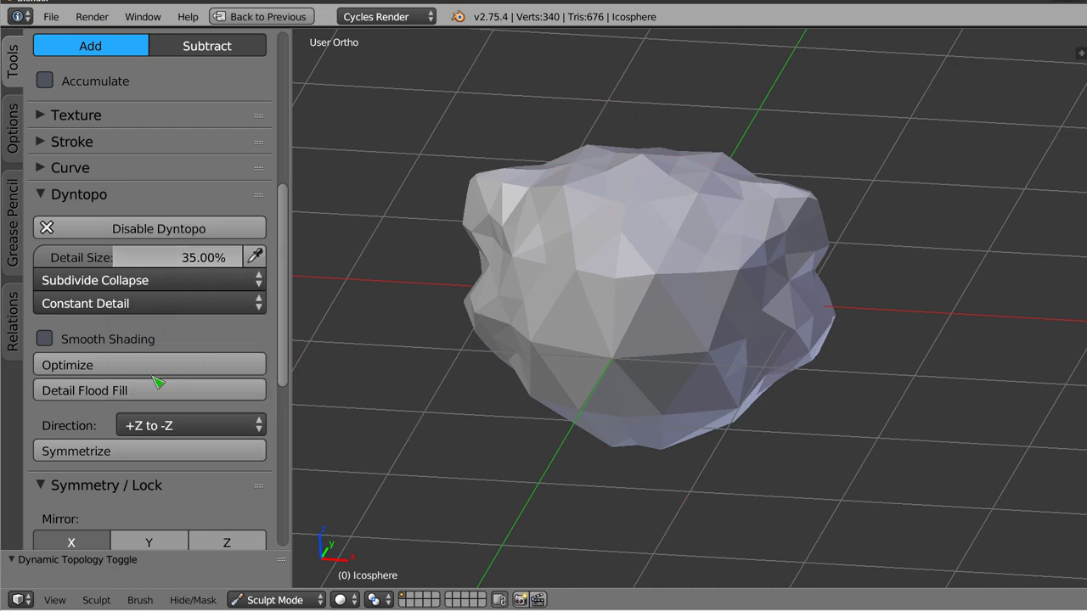
left_click(164, 453)
mouse_move(563, 329)
middle_mouse_down()
mouse_move(617, 237)
mouse_move(552, 235)
mouse_move(616, 364)
mouse_move(785, 247)
middle_mouse_up()
mouse_move(720, 227)
left_mouse_down()
mouse_move(628, 196)
mouse_move(599, 199)
mouse_move(689, 235)
mouse_move(679, 362)
left_mouse_up()
Lower Detail Size to 20.92%, Detail Flood Fill the mesh, and orbit to inspect it
left_click(157, 228)
left_click(157, 228)
left_click_drag(158, 258, 122, 257)
mouse_move(563, 243)
left_mouse_down()
mouse_move(587, 305)
mouse_move(696, 257)
mouse_move(590, 337)
mouse_move(601, 320)
mouse_move(638, 380)
left_mouse_up()
left_click(174, 391)
mouse_move(611, 287)
middle_mouse_down()
mouse_move(528, 318)
mouse_move(764, 215)
middle_mouse_up()
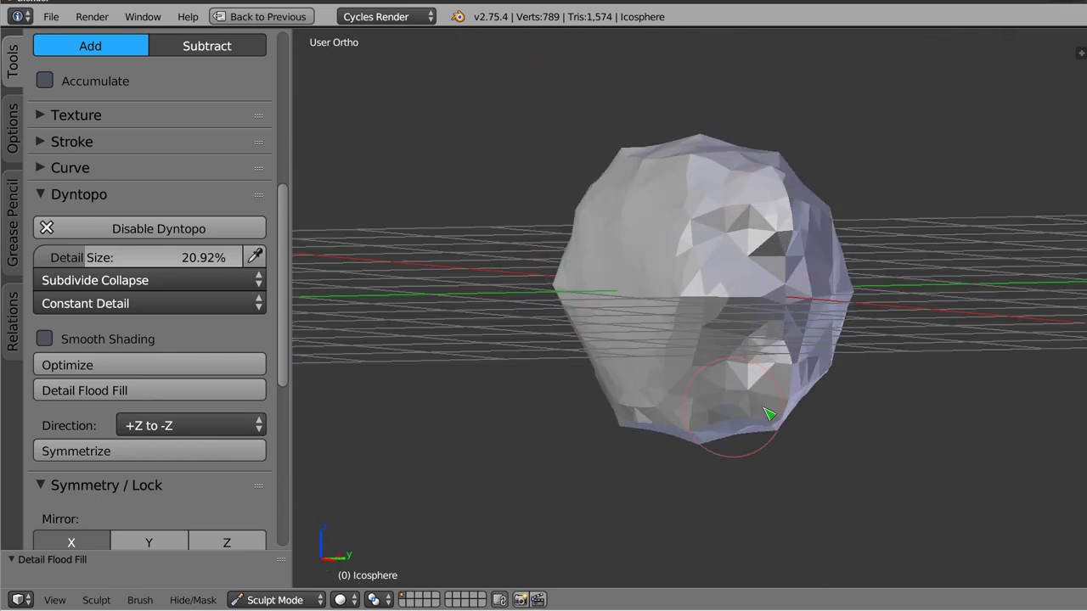
mouse_move(741, 337)
middle_mouse_down()
mouse_move(624, 325)
mouse_move(548, 246)
middle_mouse_up()
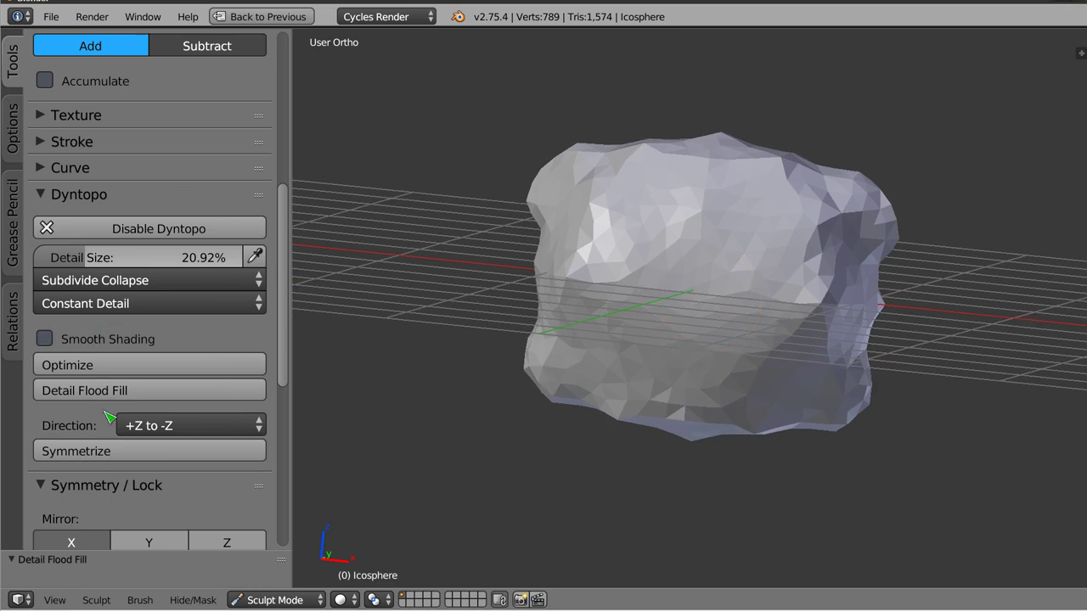
mouse_move(650, 250)
middle_mouse_down()
mouse_move(686, 308)
mouse_move(636, 444)
mouse_move(891, 315)
middle_mouse_up()
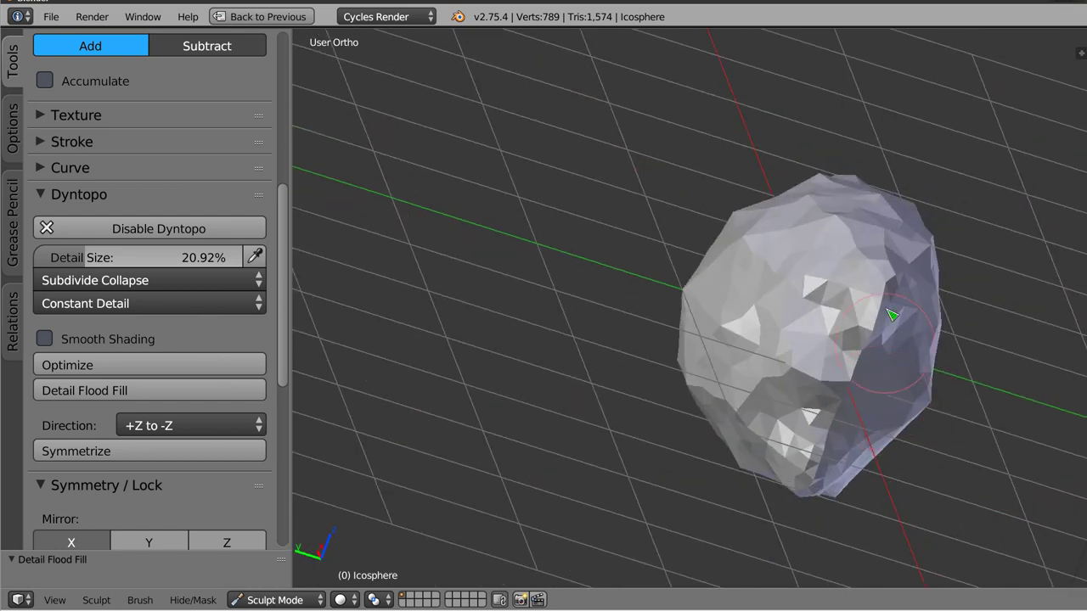
mouse_move(902, 388)
middle_mouse_down()
mouse_move(647, 320)
mouse_move(691, 351)
mouse_move(655, 364)
mouse_move(775, 418)
middle_mouse_up()
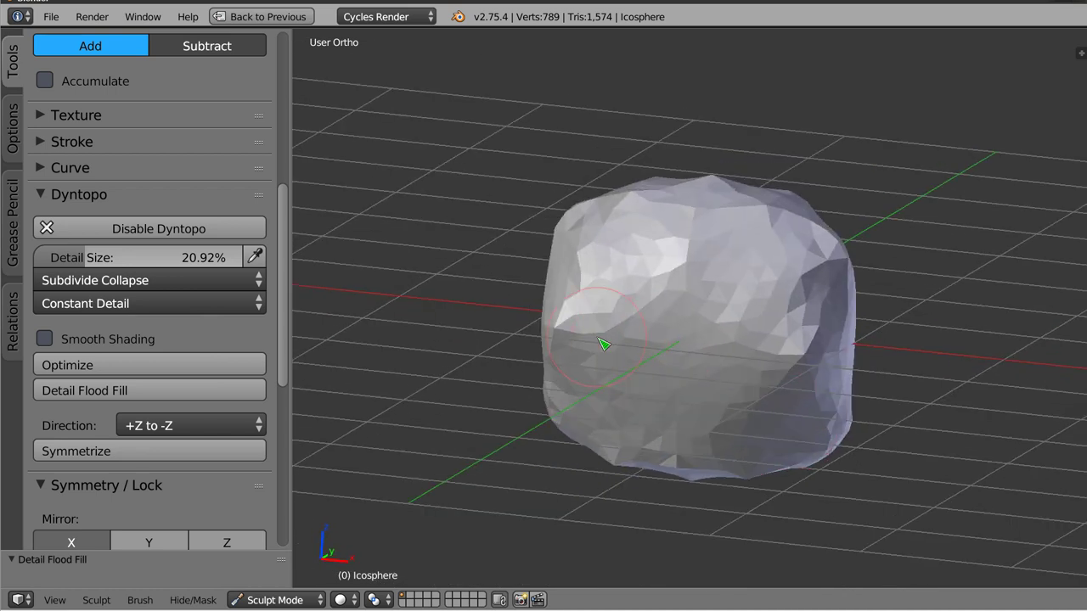